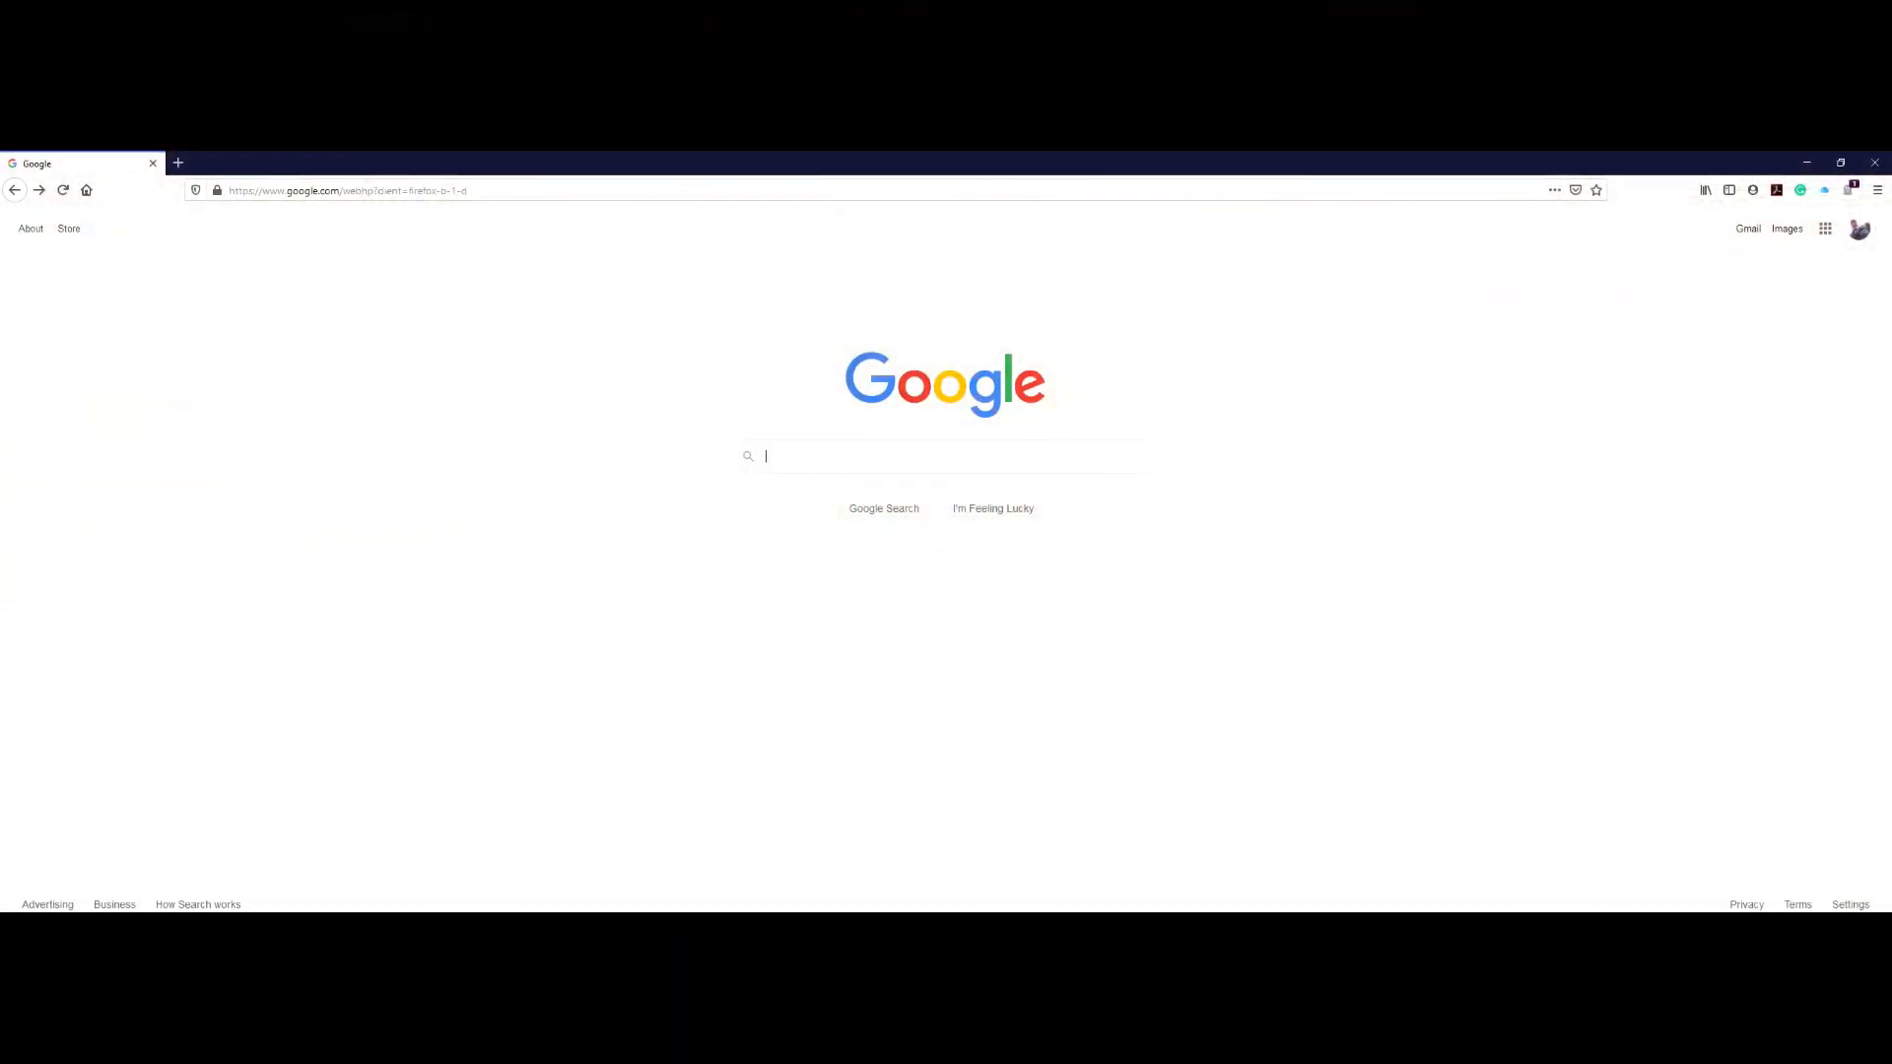
- Search the web for google earth, open the official Google Earth site and launch Earth in the browser
left_click(811, 457)
left_click(818, 493)
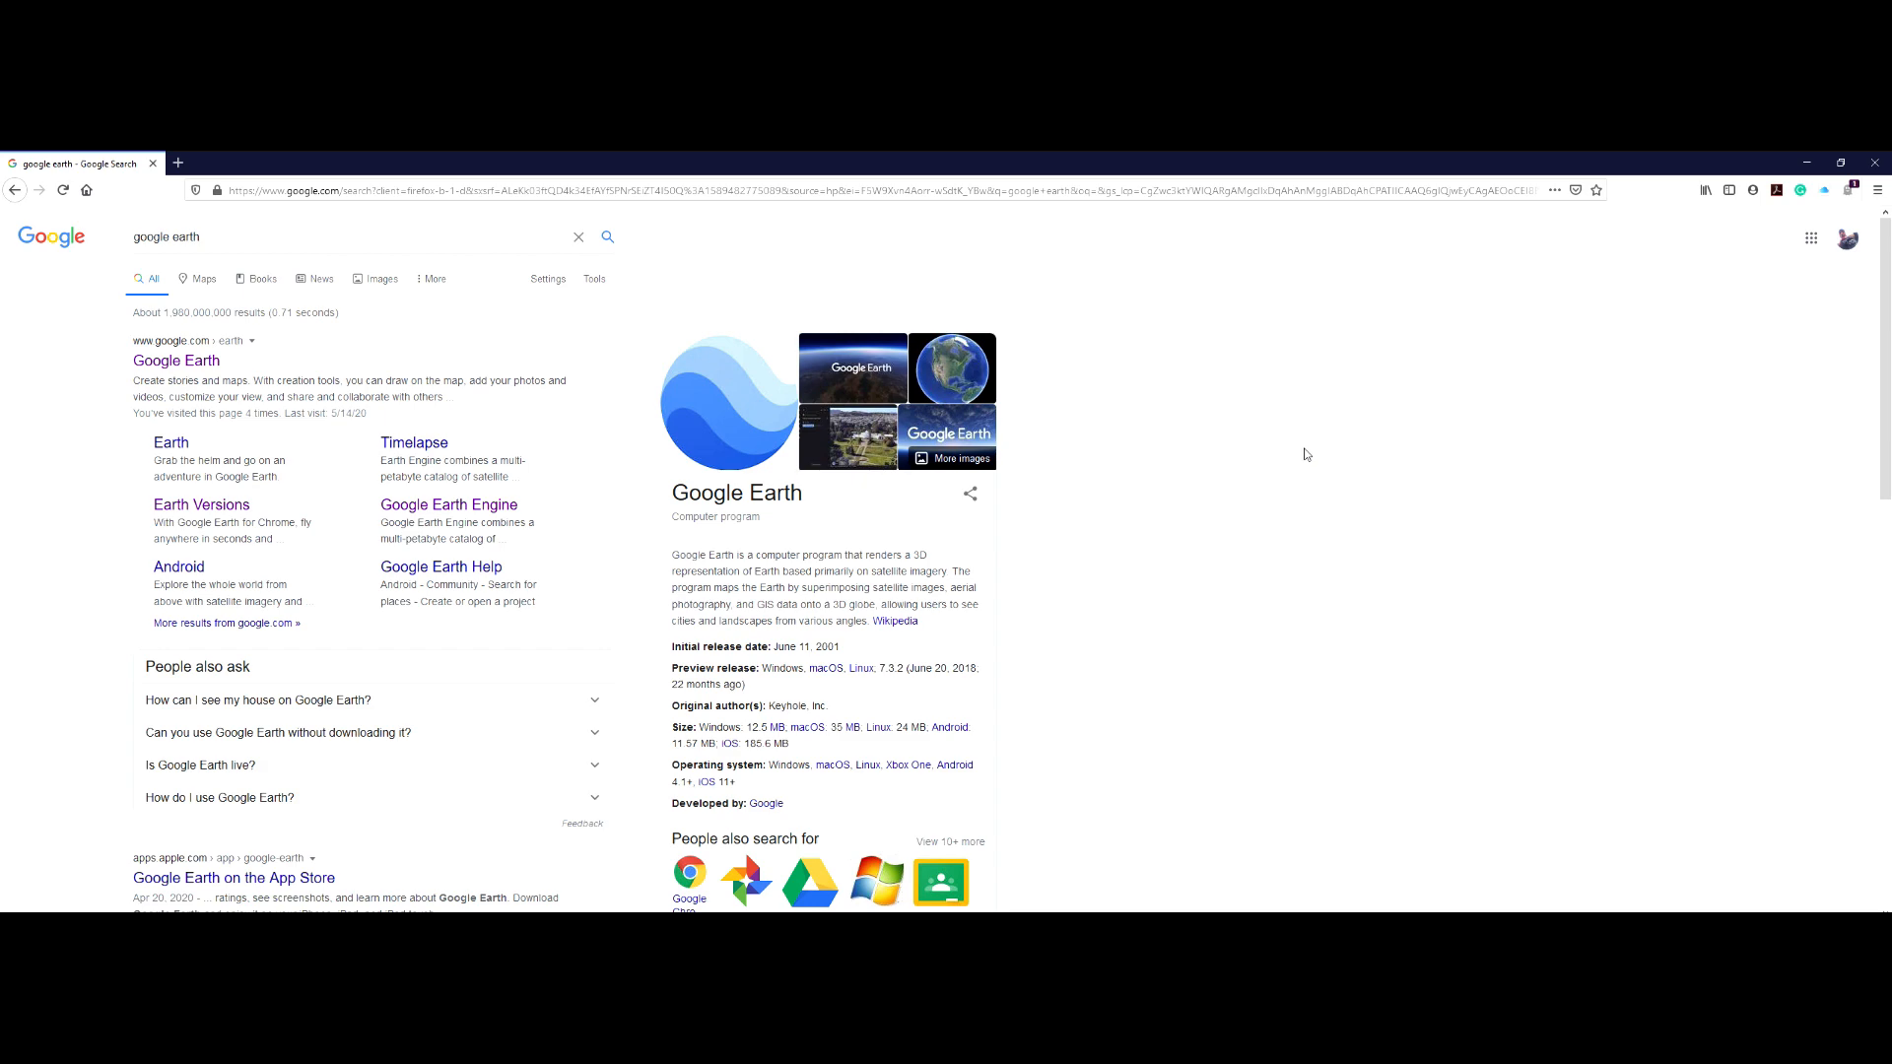
left_click(193, 370)
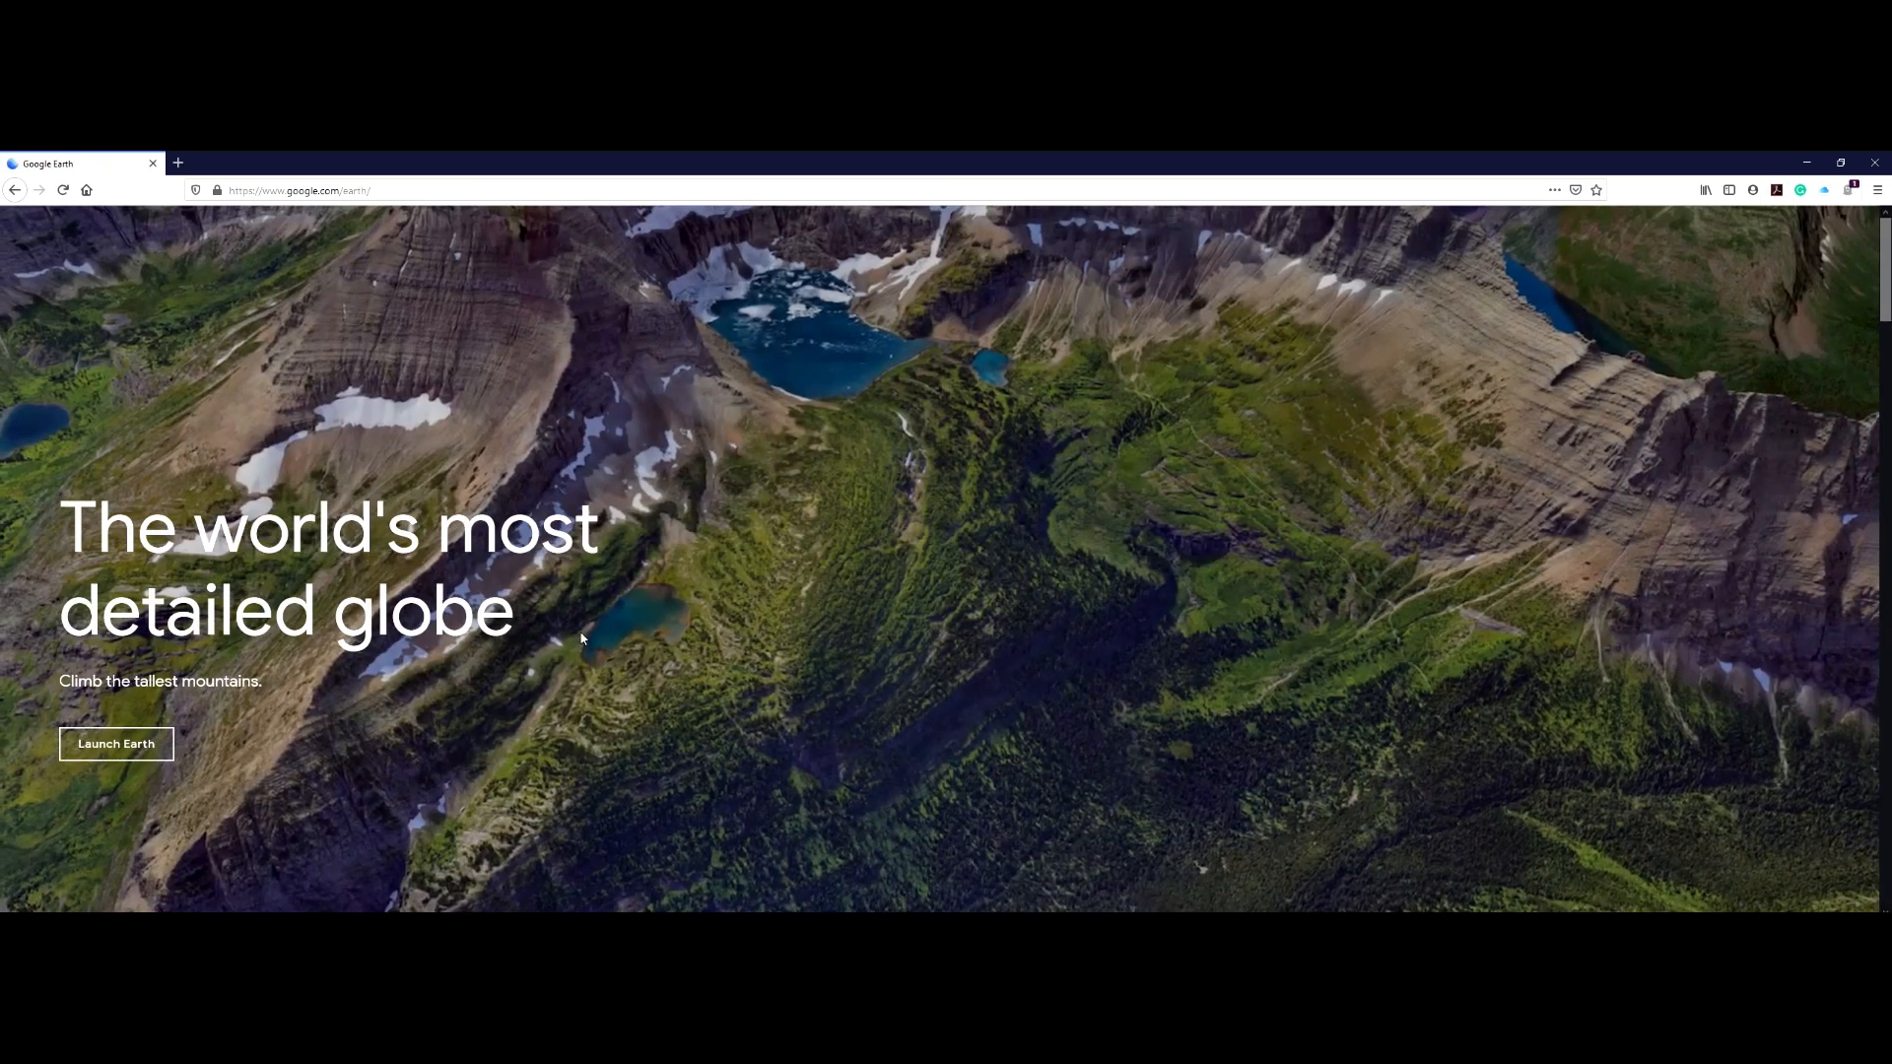
left_click(124, 751)
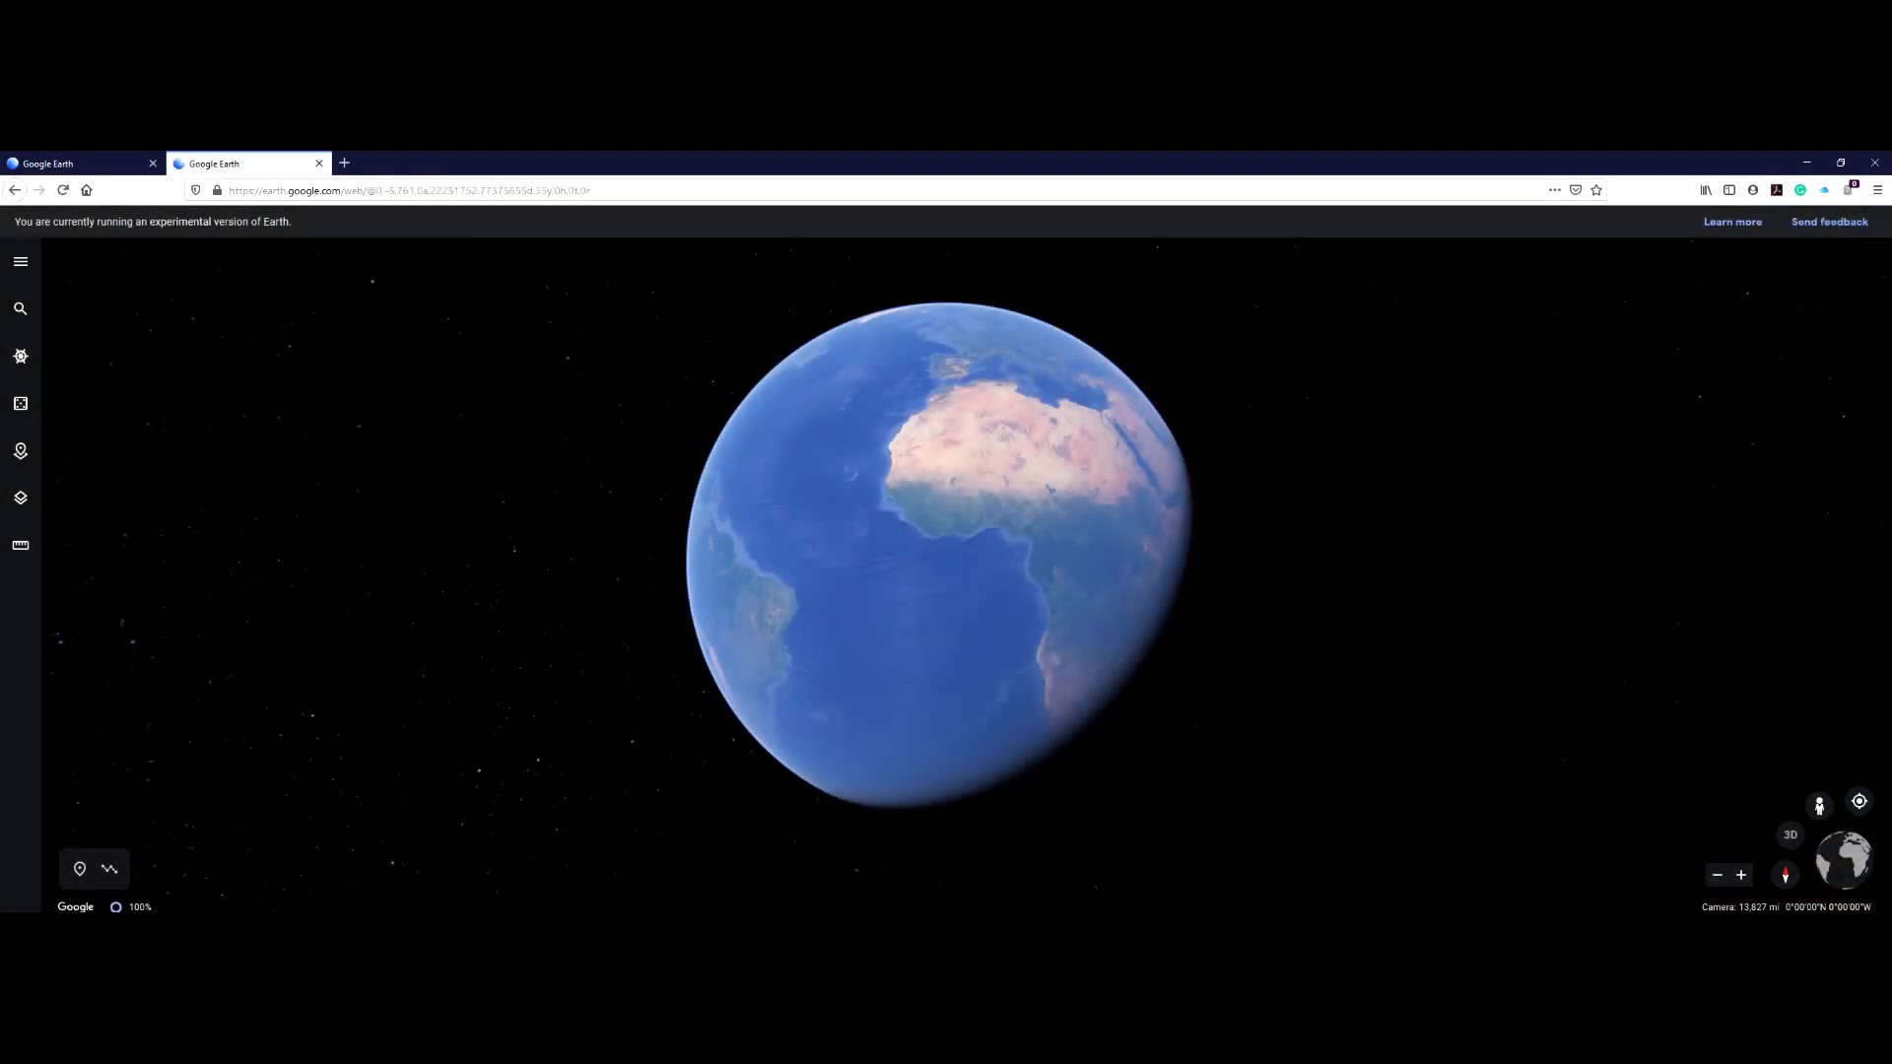
- Switch to Photos to examine the claim sheet's latitude and longitude table, and return to Google Earth
mouse_move(1285, 924)
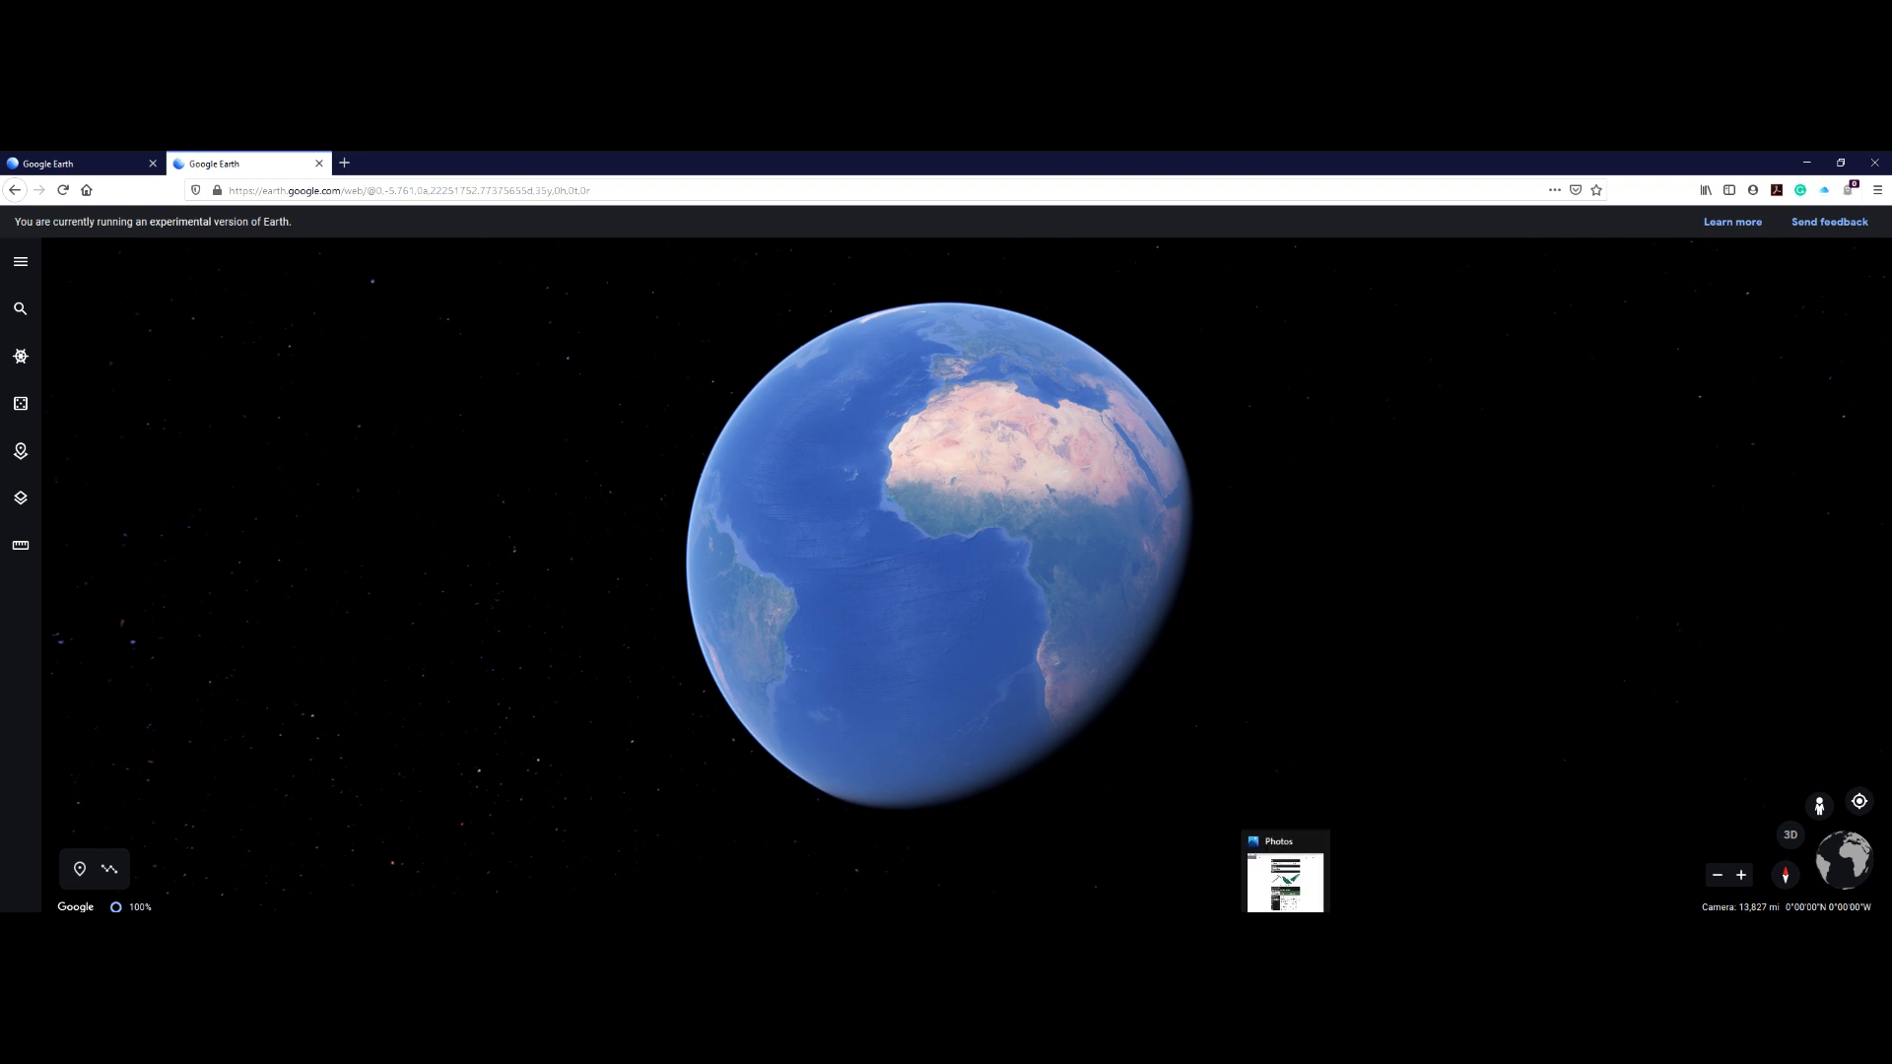
left_click(1285, 925)
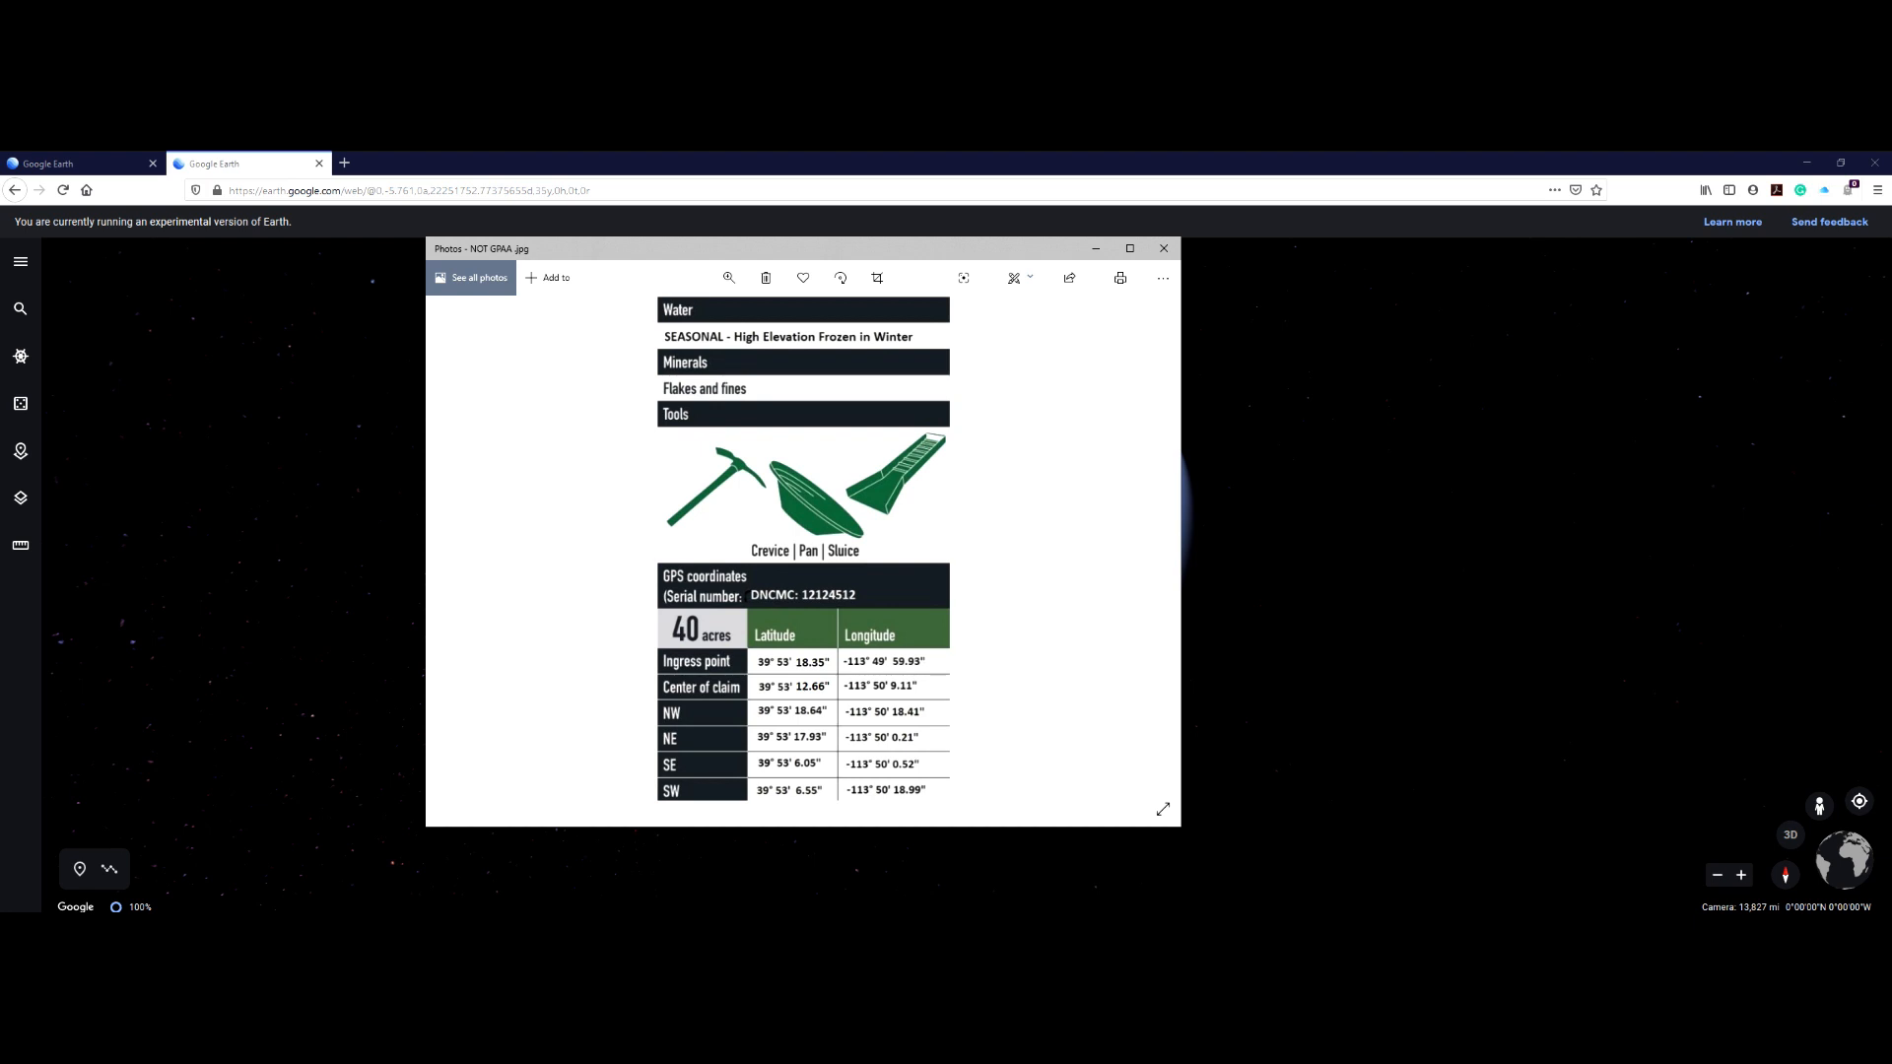
key("alt+Tab")
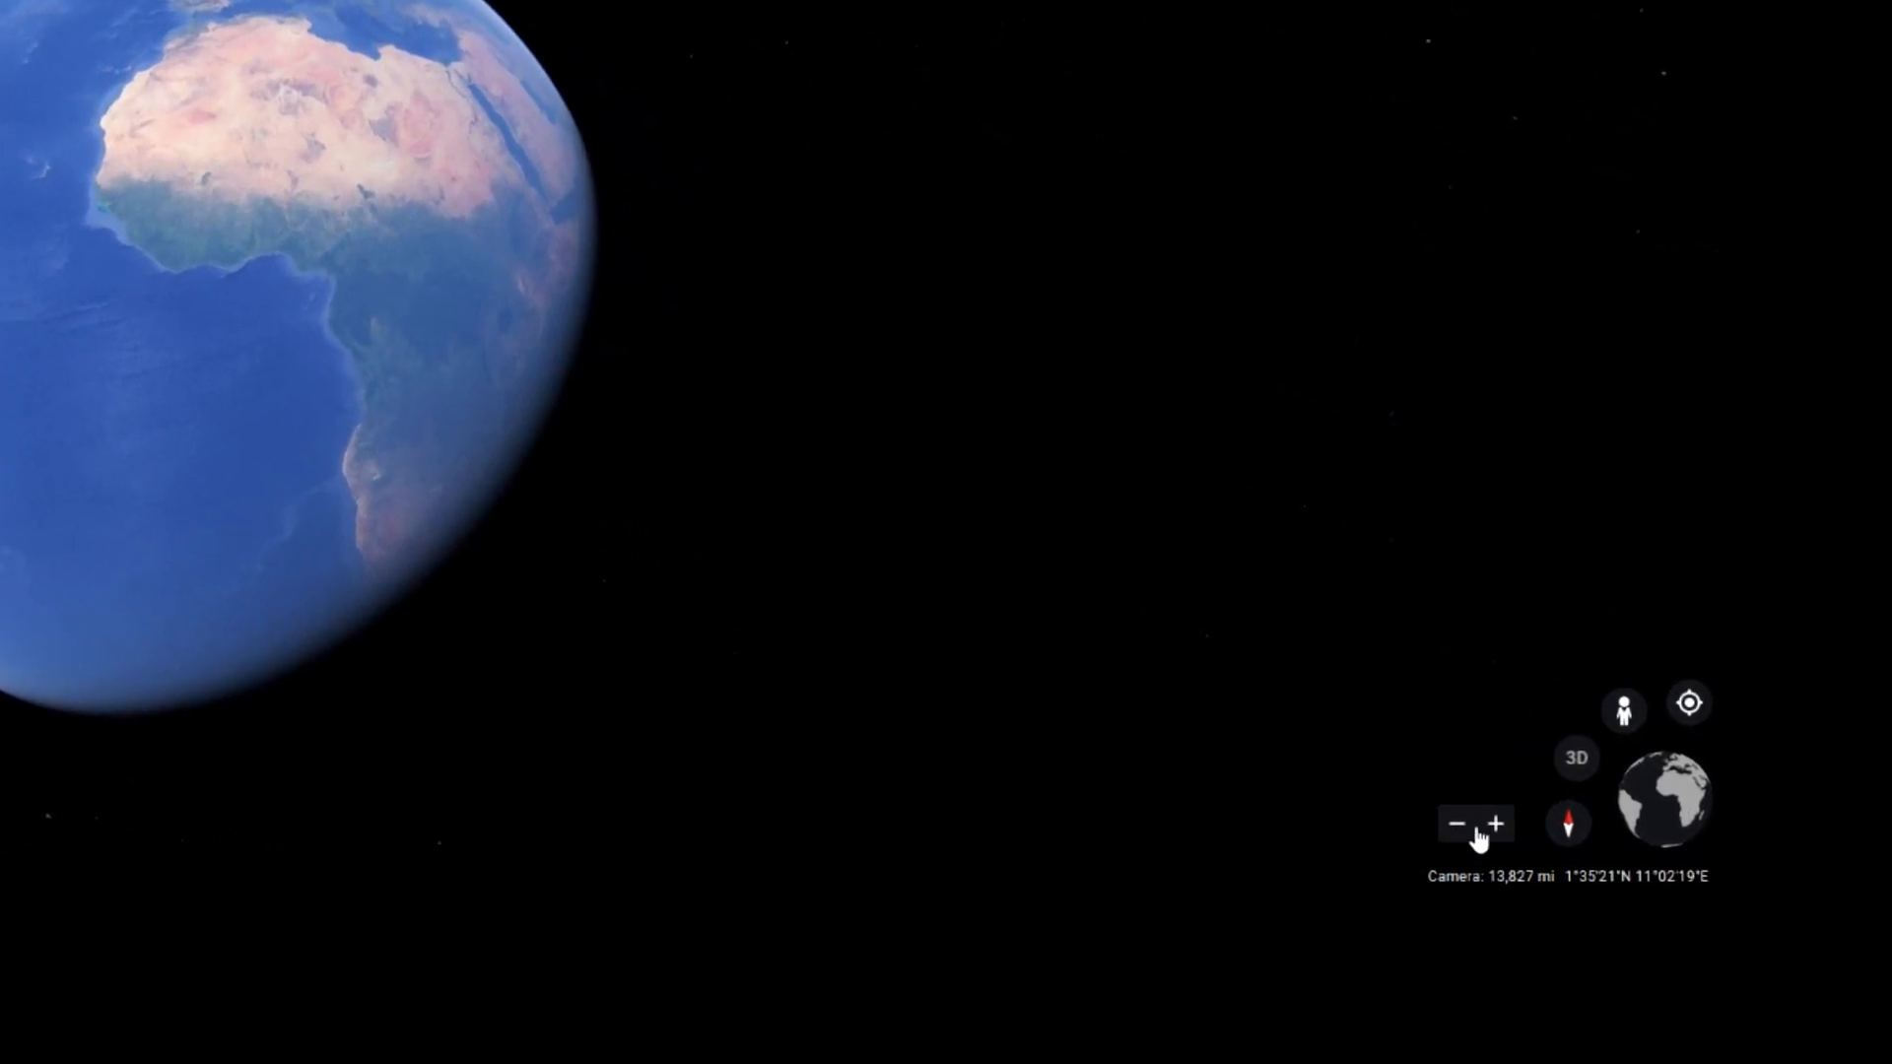
- Zoom the globe out and back in, and enlarge the compass in place of the overview globe
left_click(1458, 825)
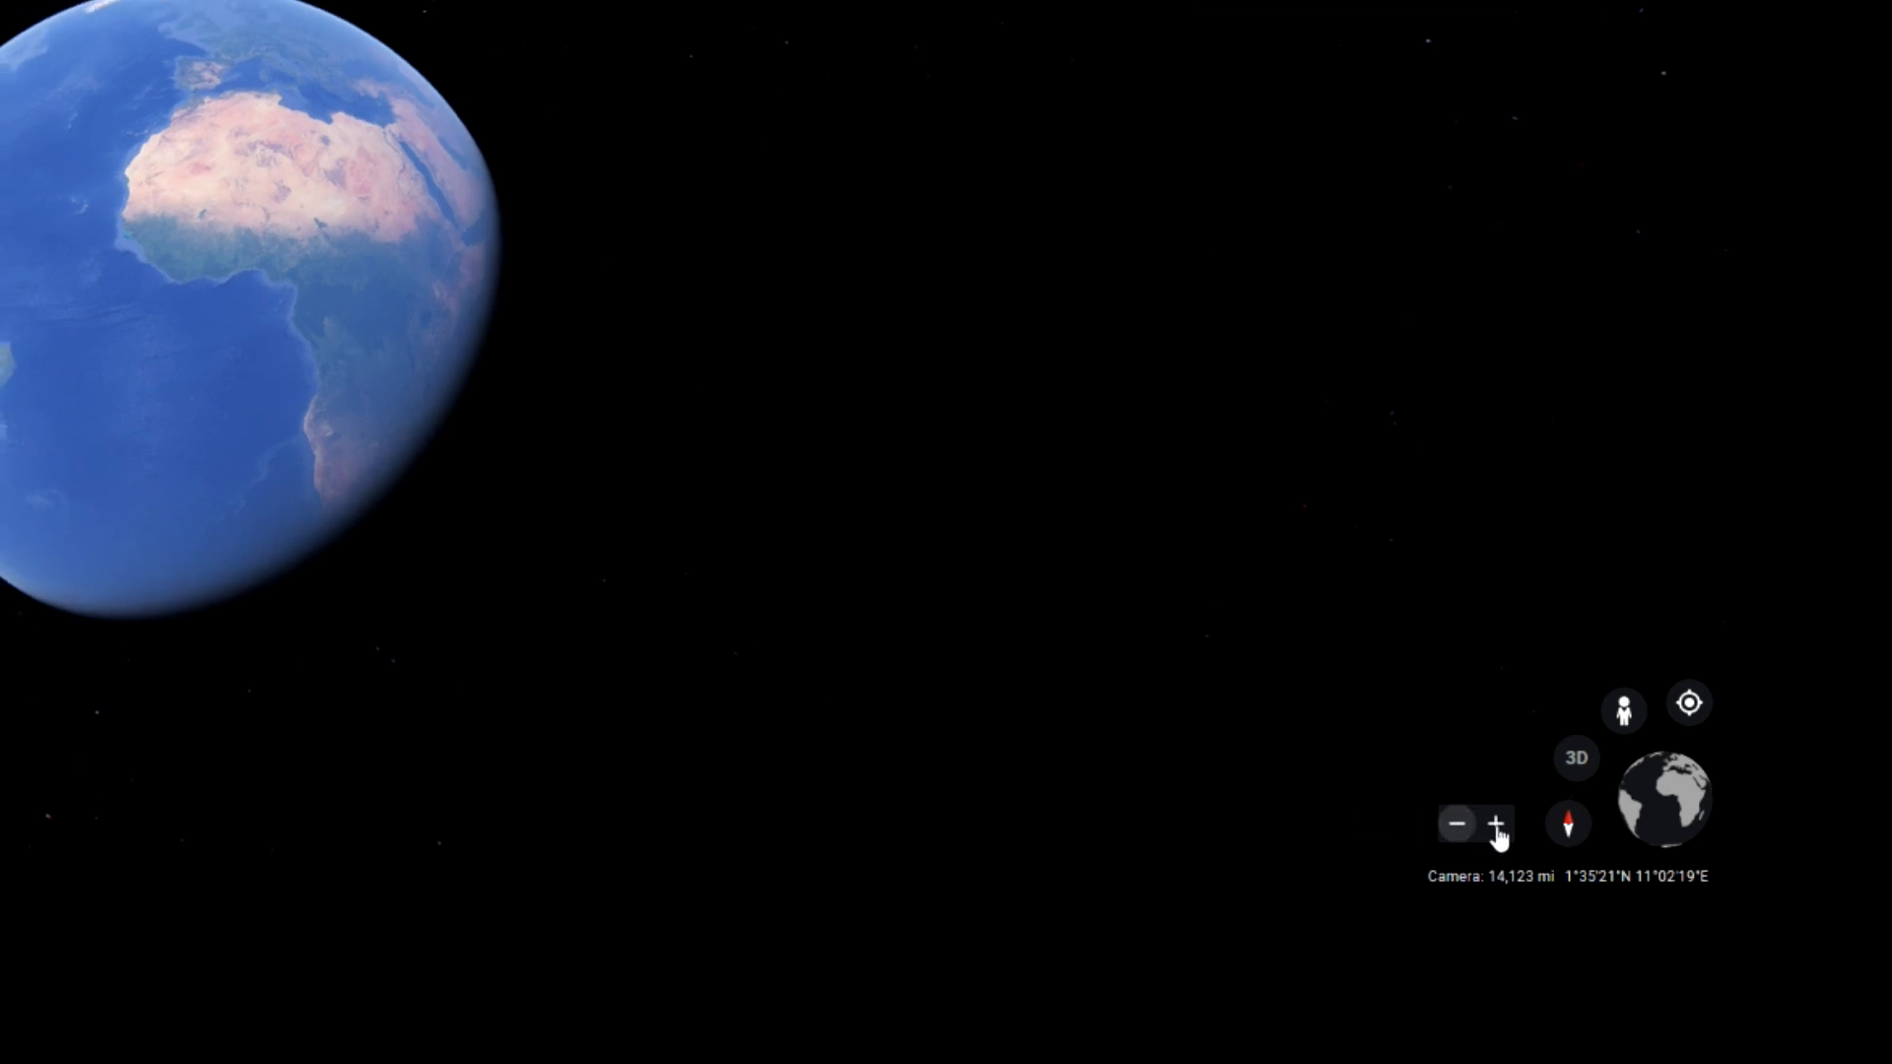
left_click(1476, 830)
left_click(1495, 826)
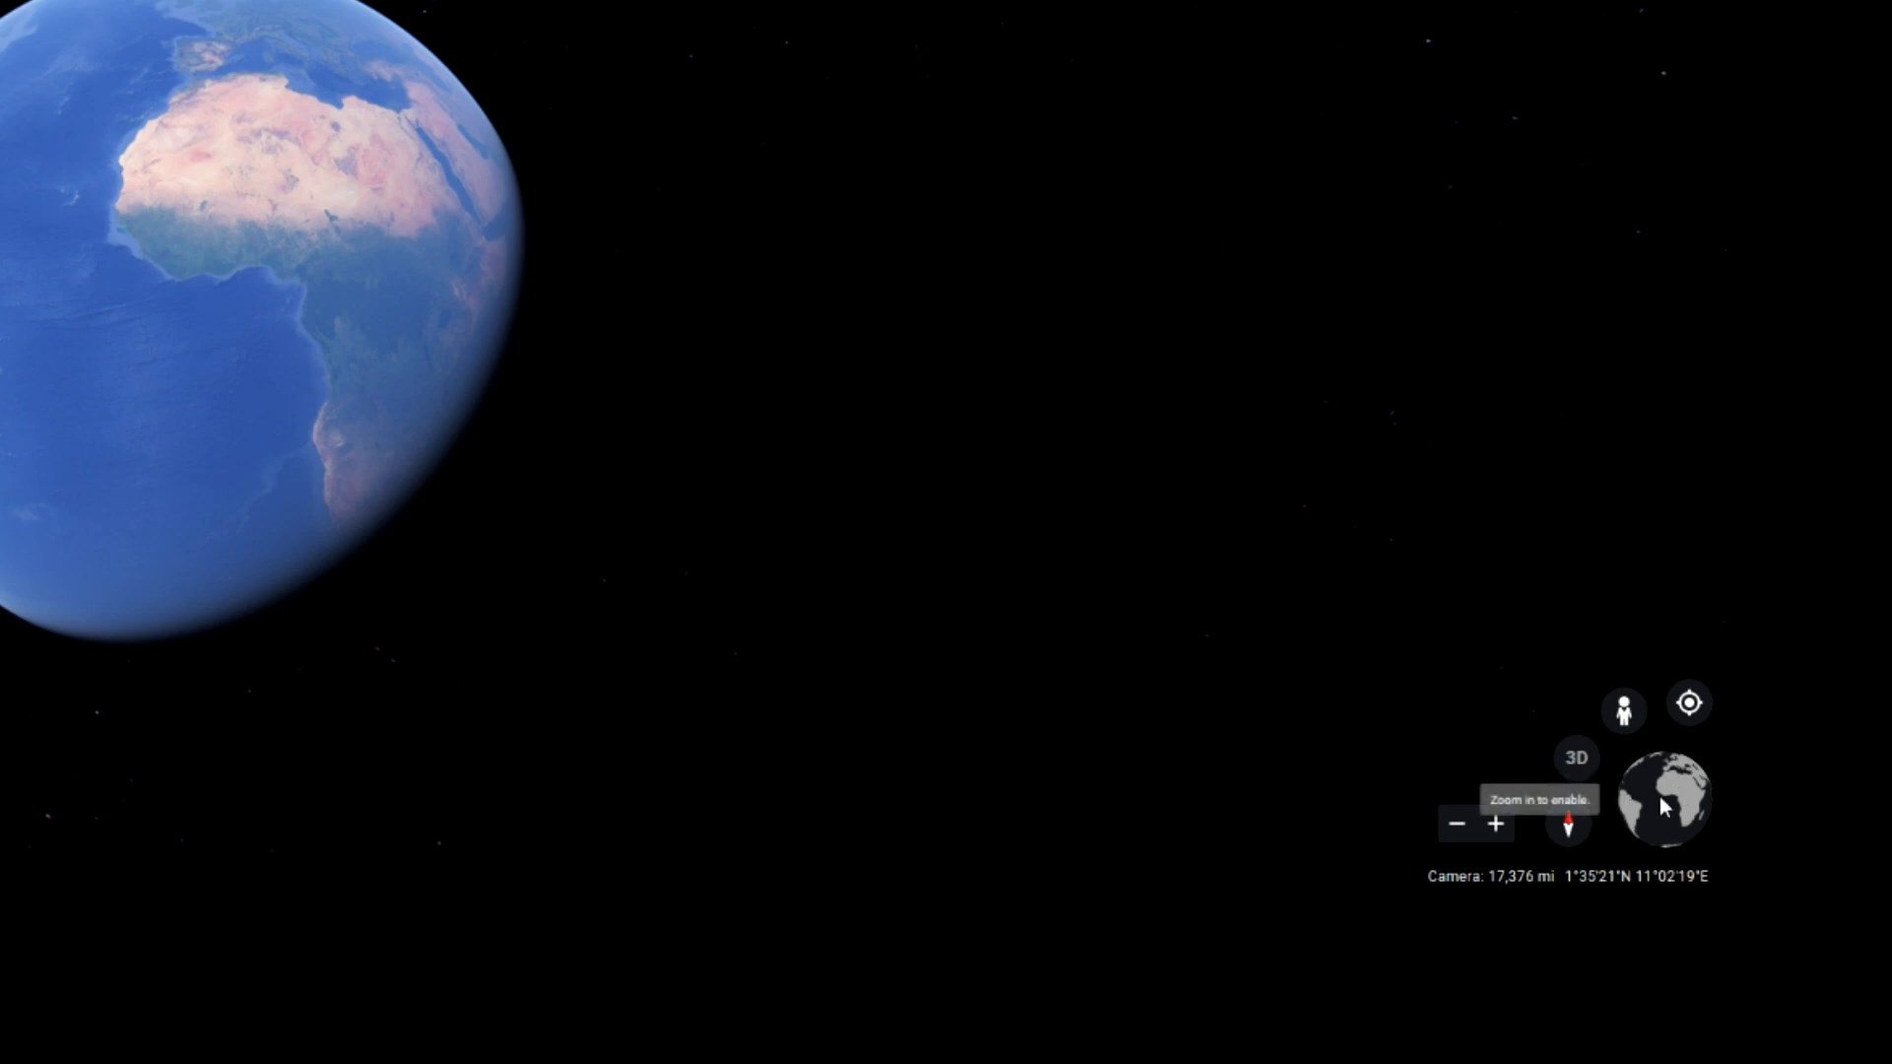
left_click(1572, 824)
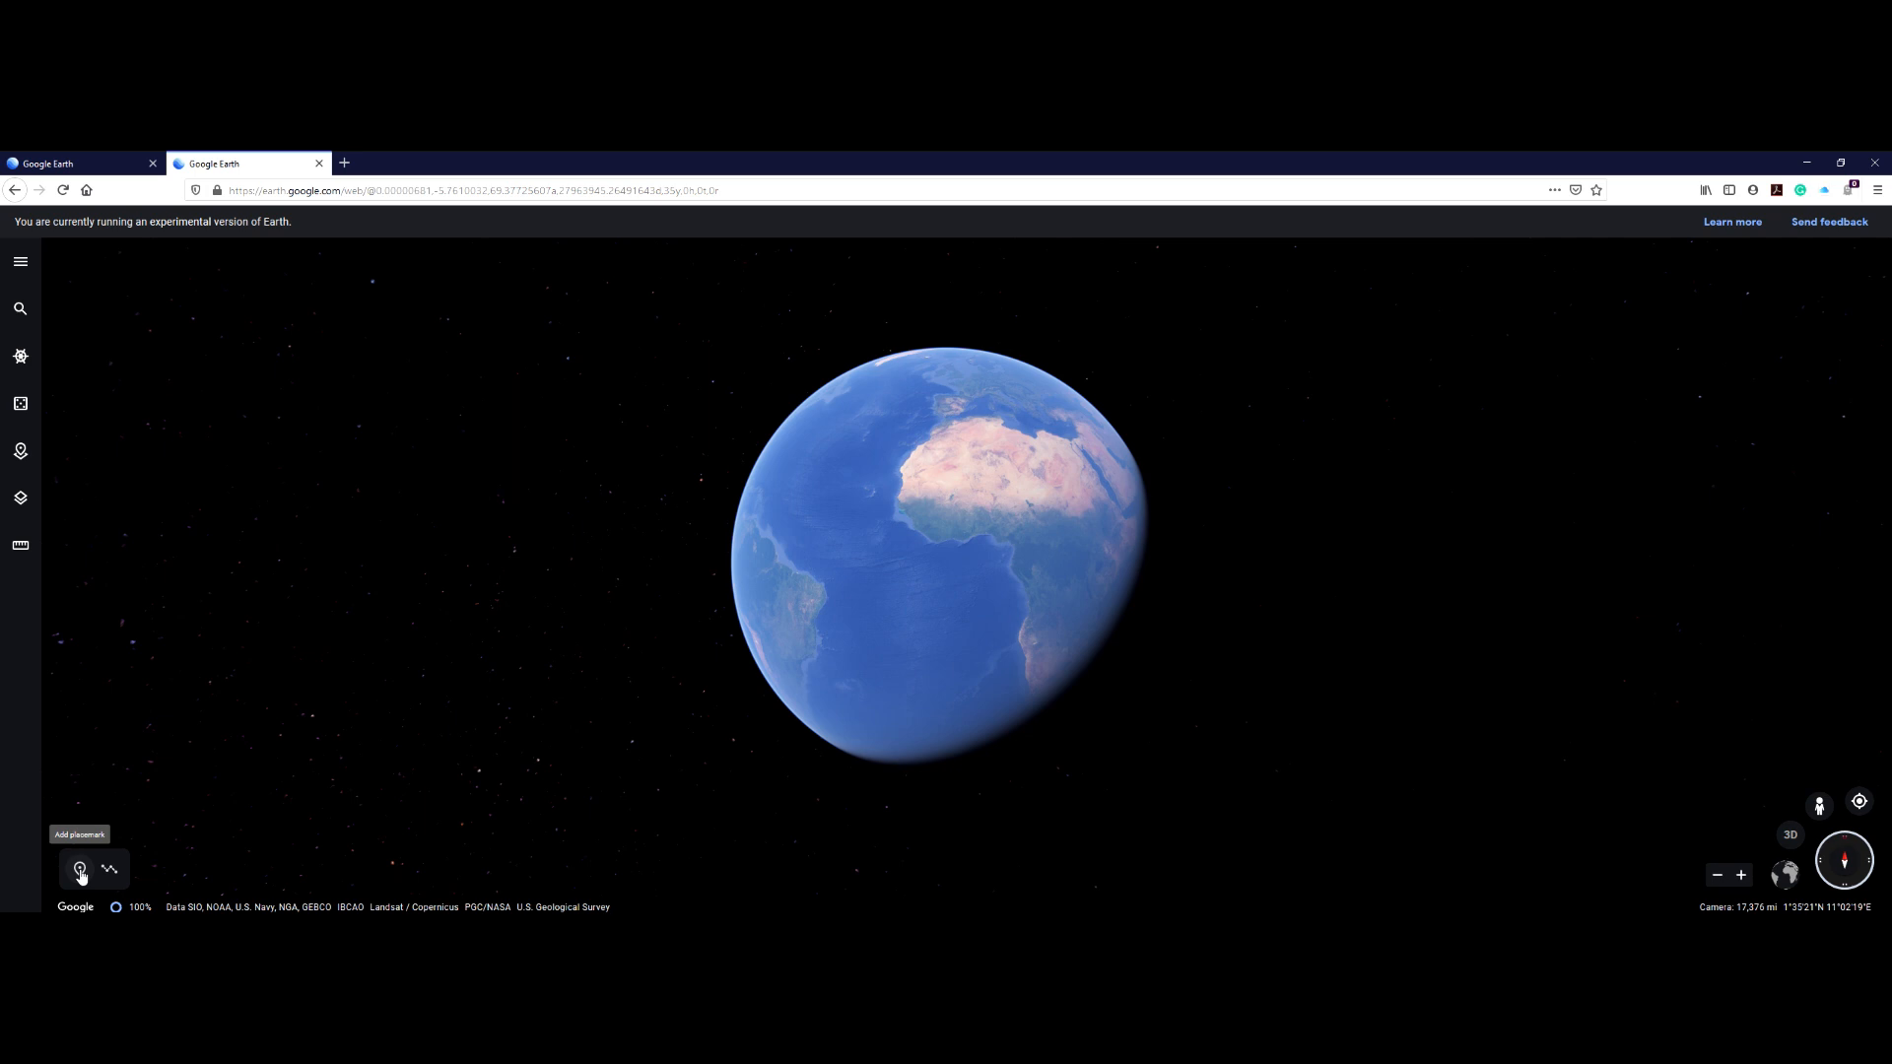
- Open the Google Earth settings and choose No animation as the fly end animation
left_click(22, 264)
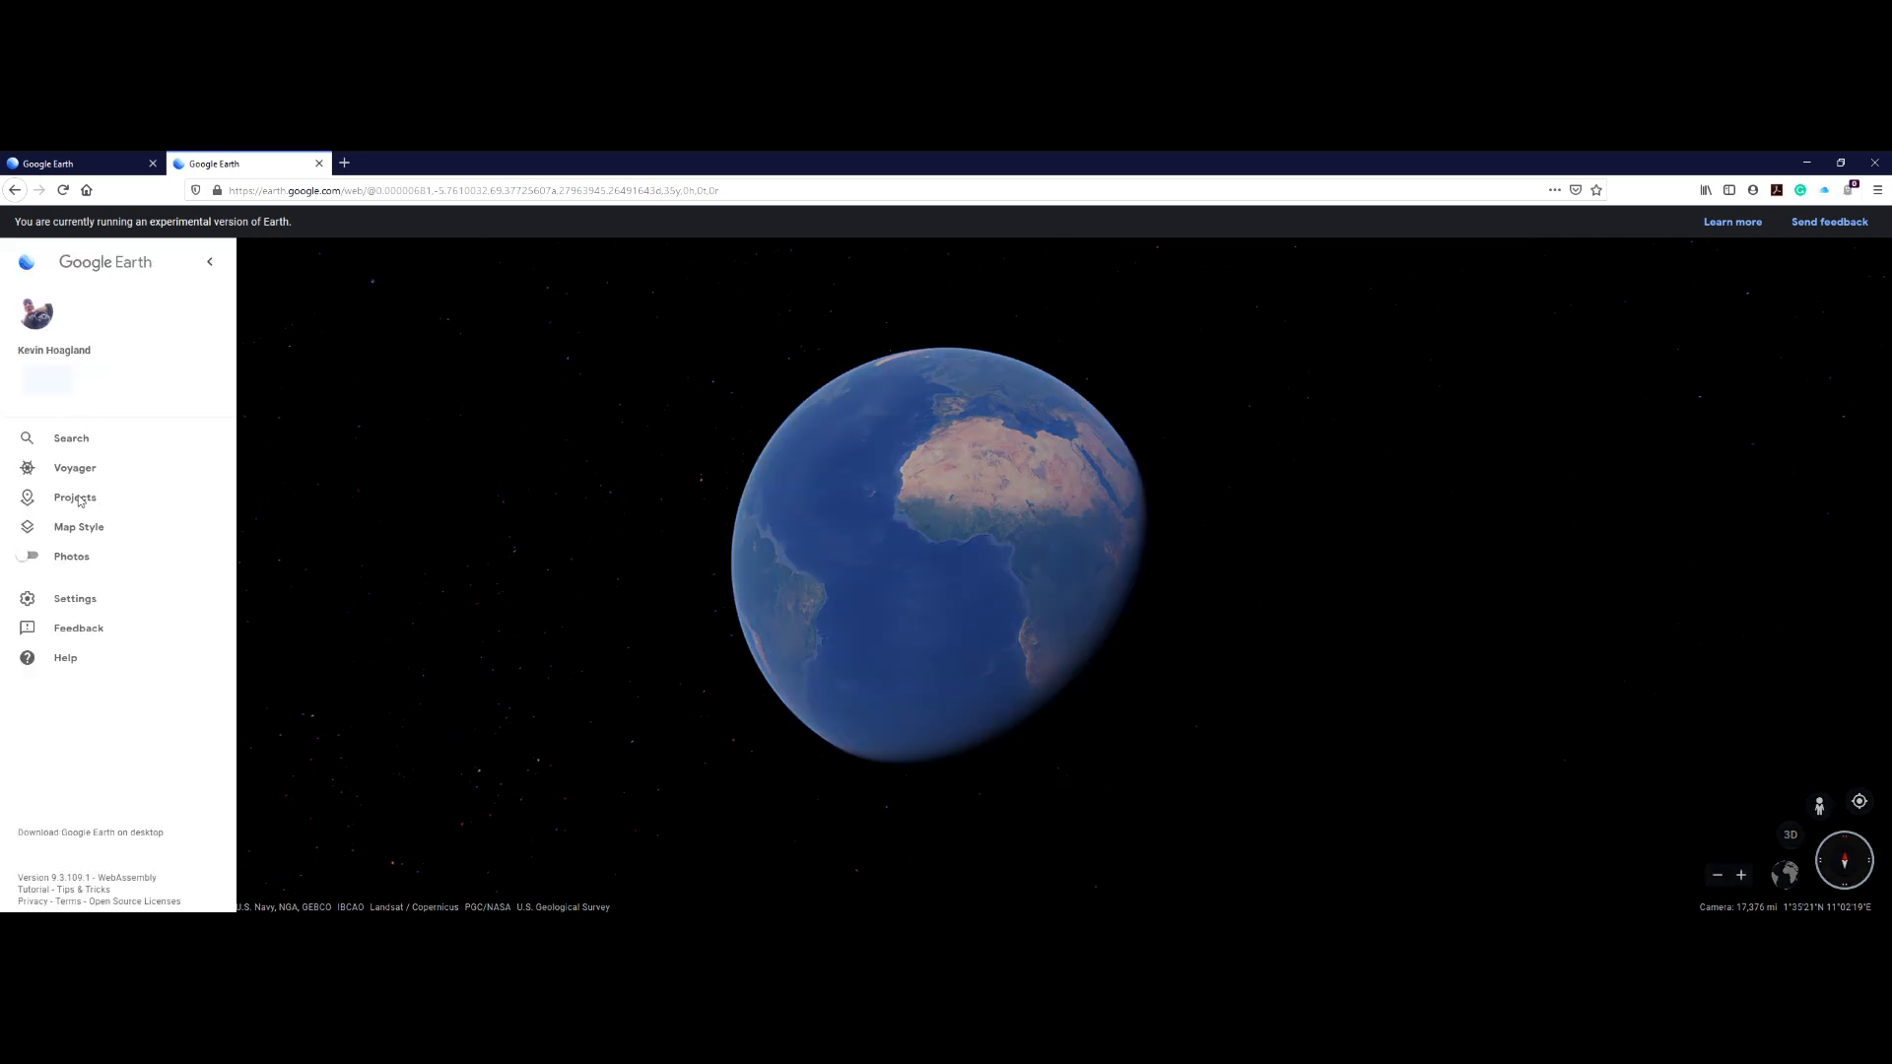
left_click(71, 602)
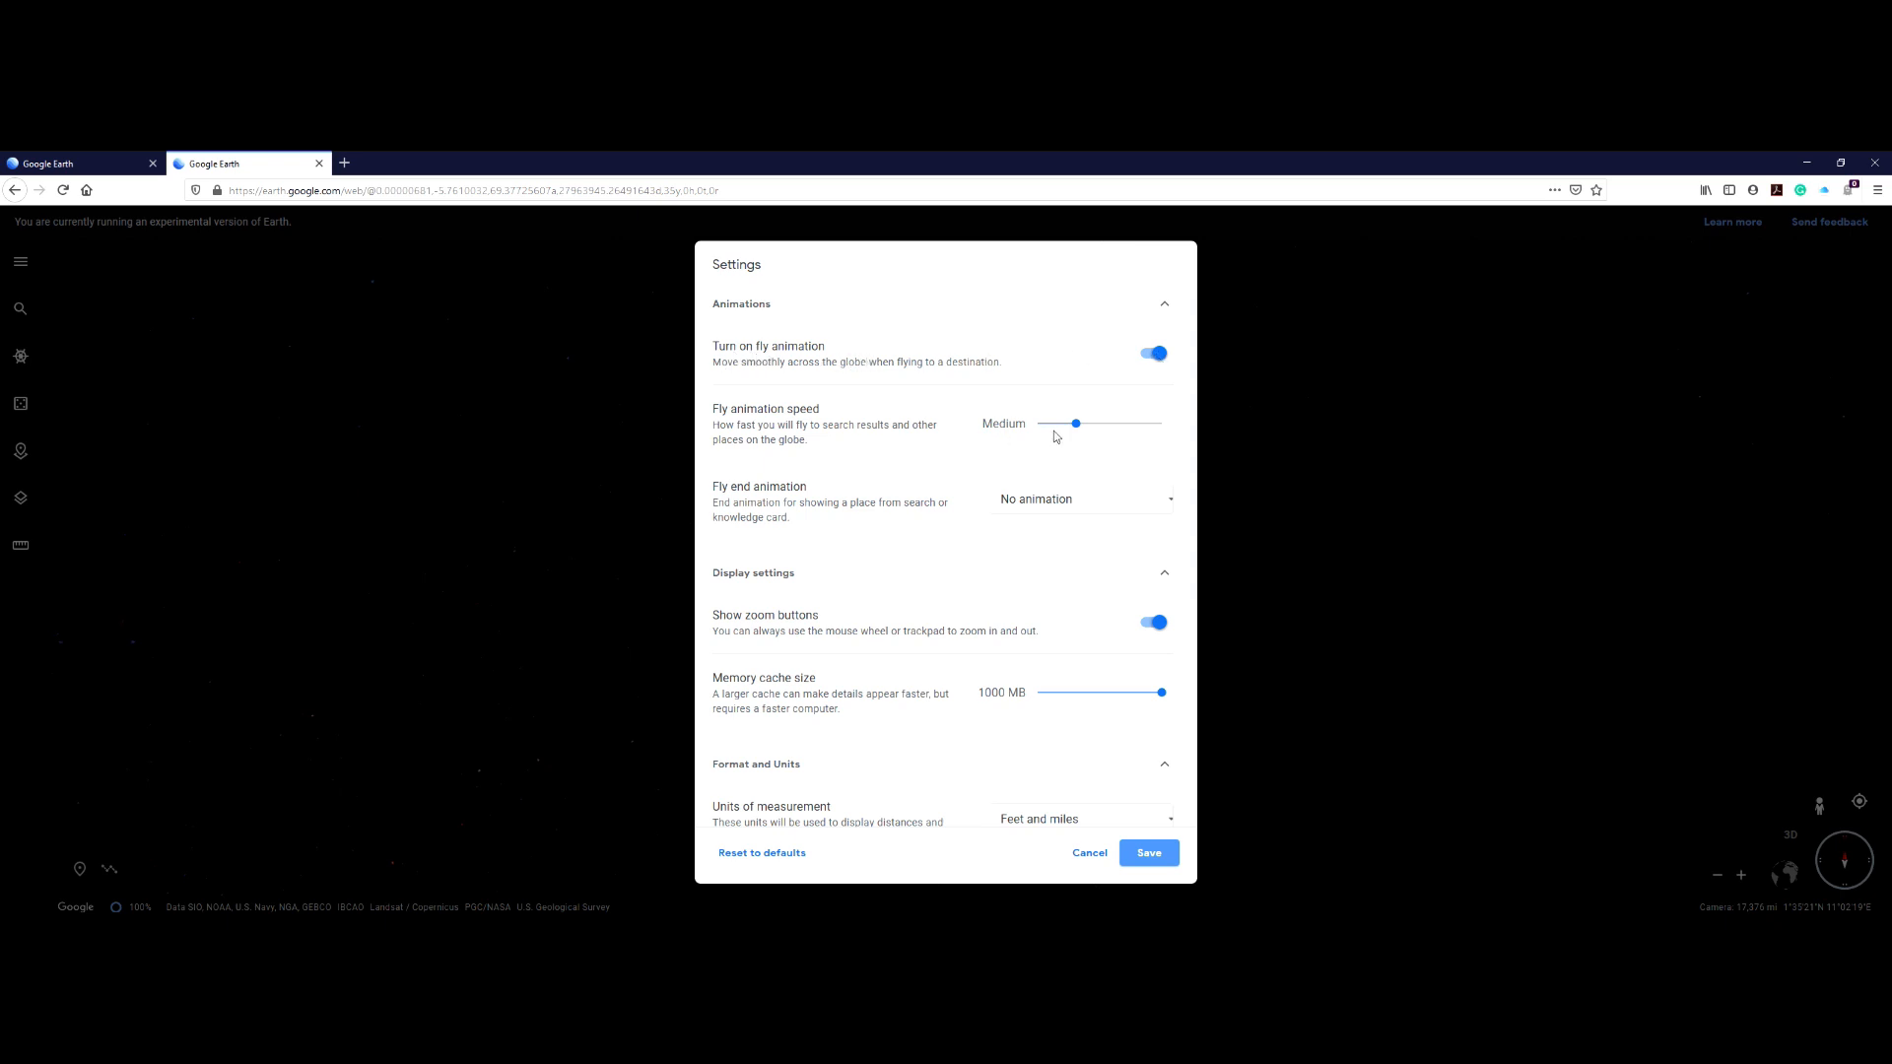
left_click(1172, 504)
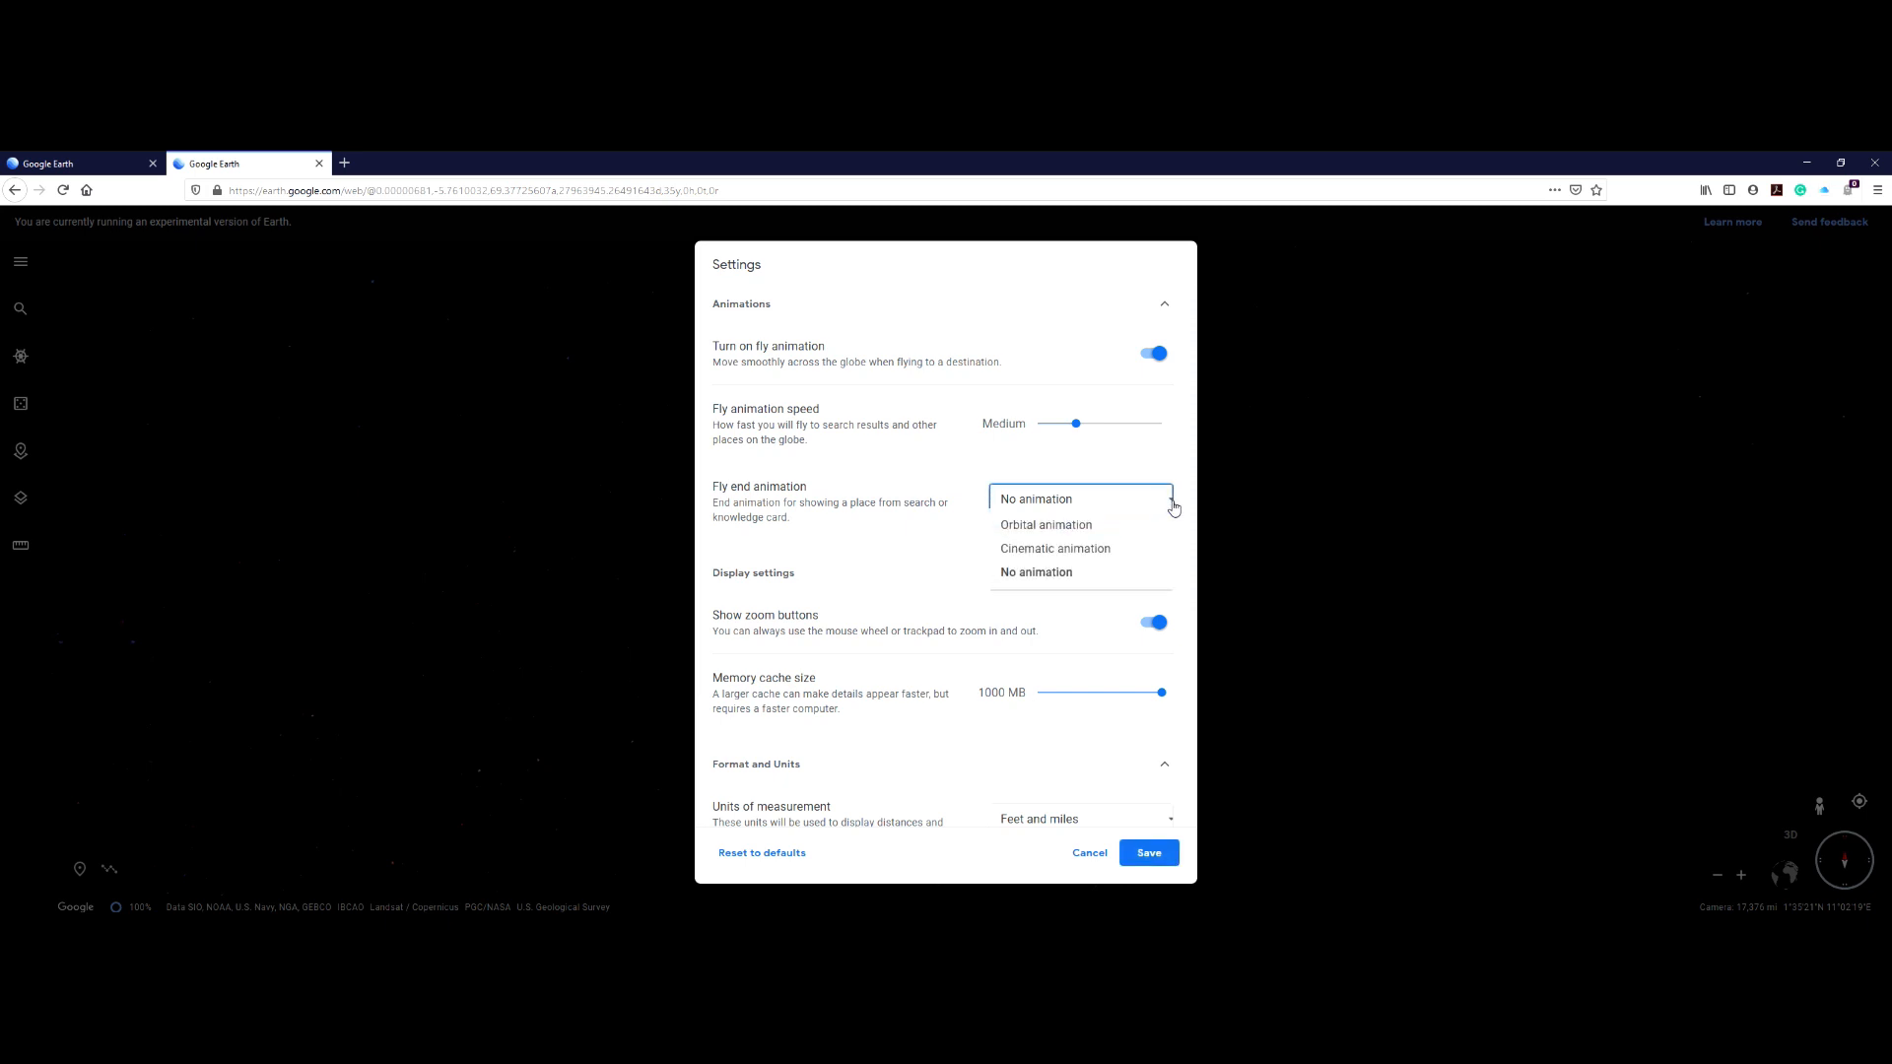
left_click(1049, 574)
left_click(1087, 504)
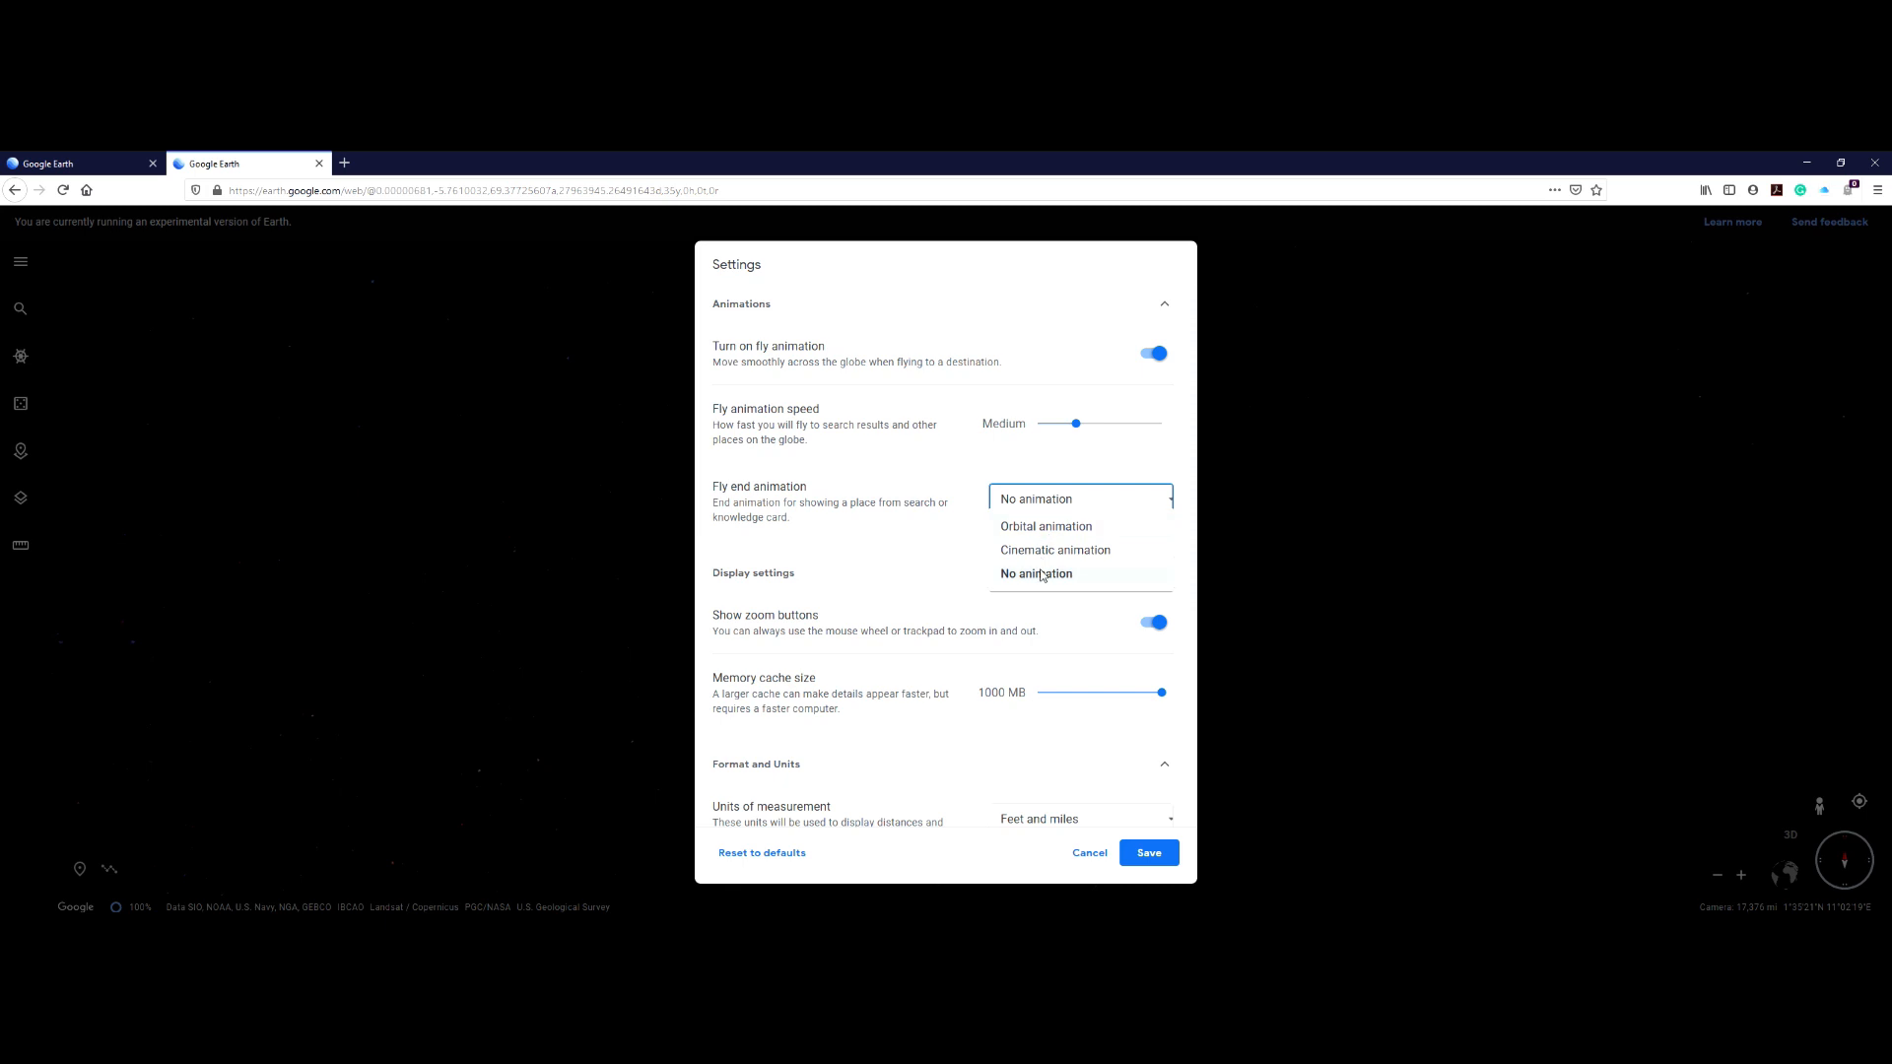
- Reduce the memory cache size to 680 MB in the display settings
scroll(1043, 577, "down", 3)
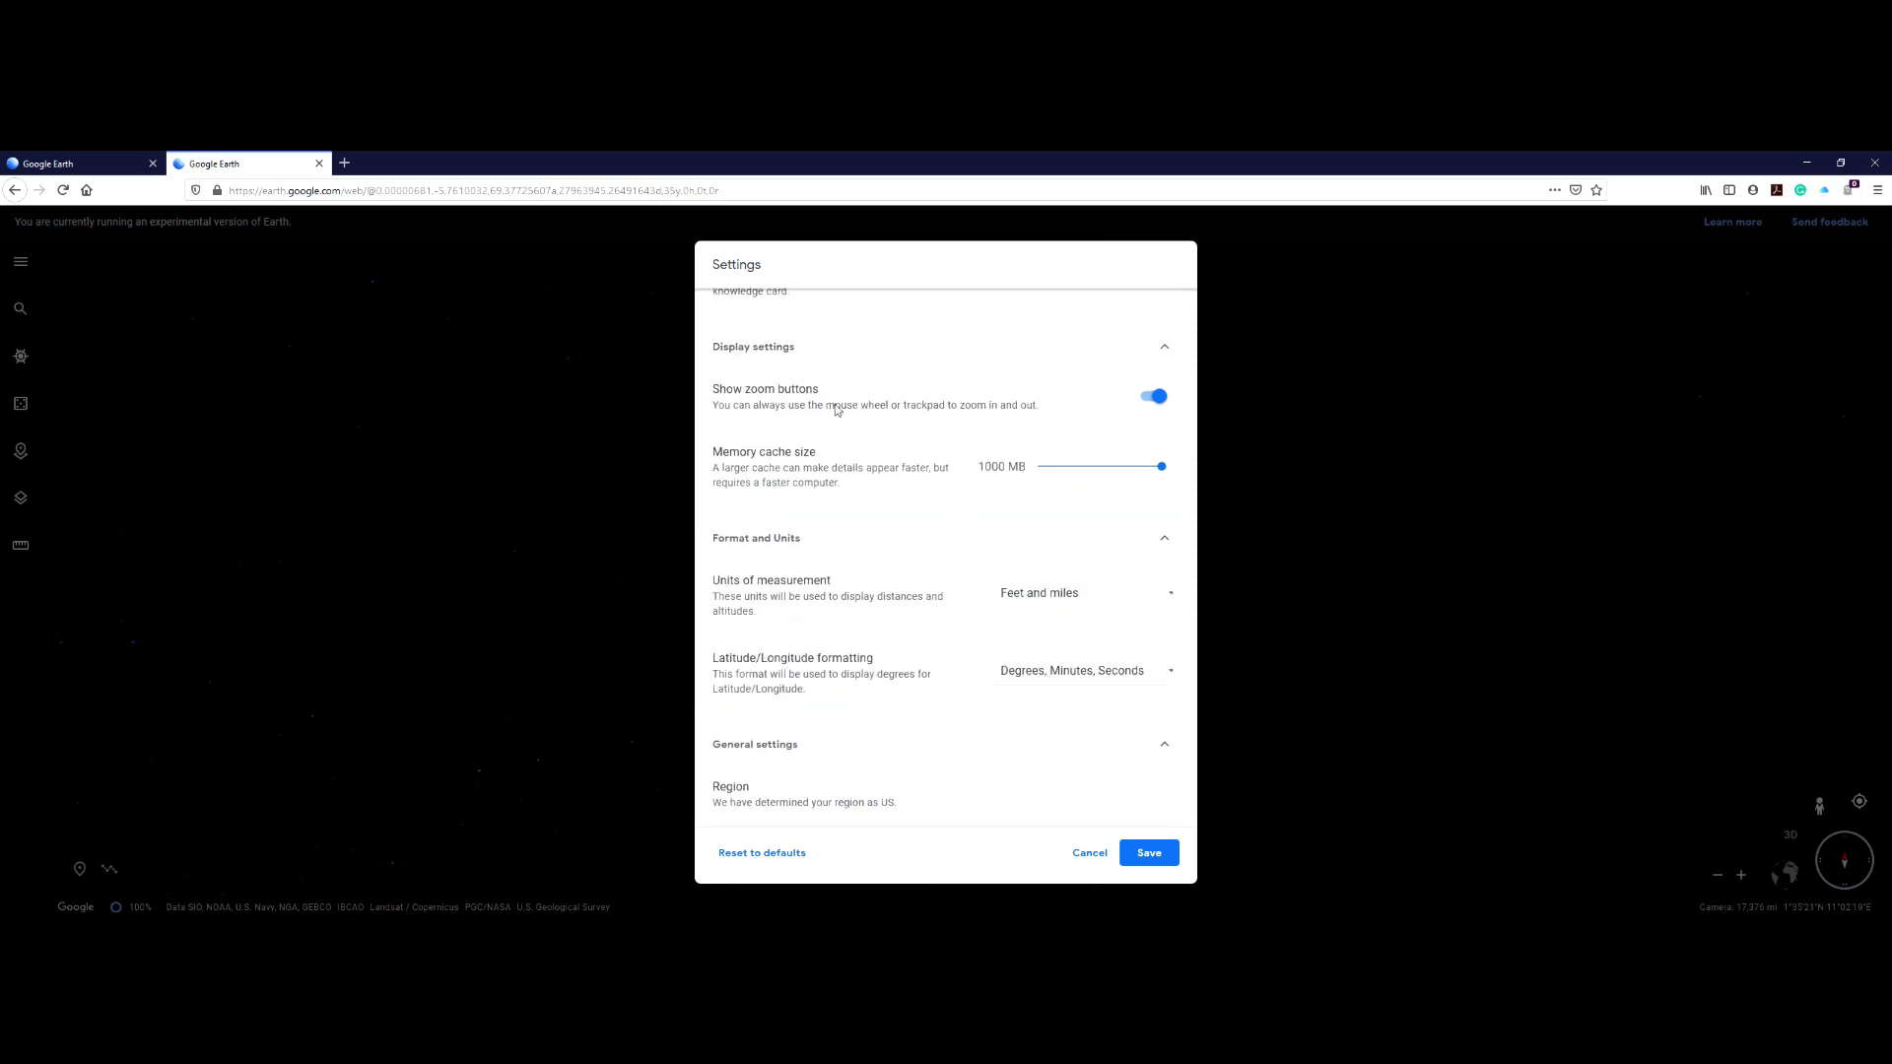
left_click(1162, 348)
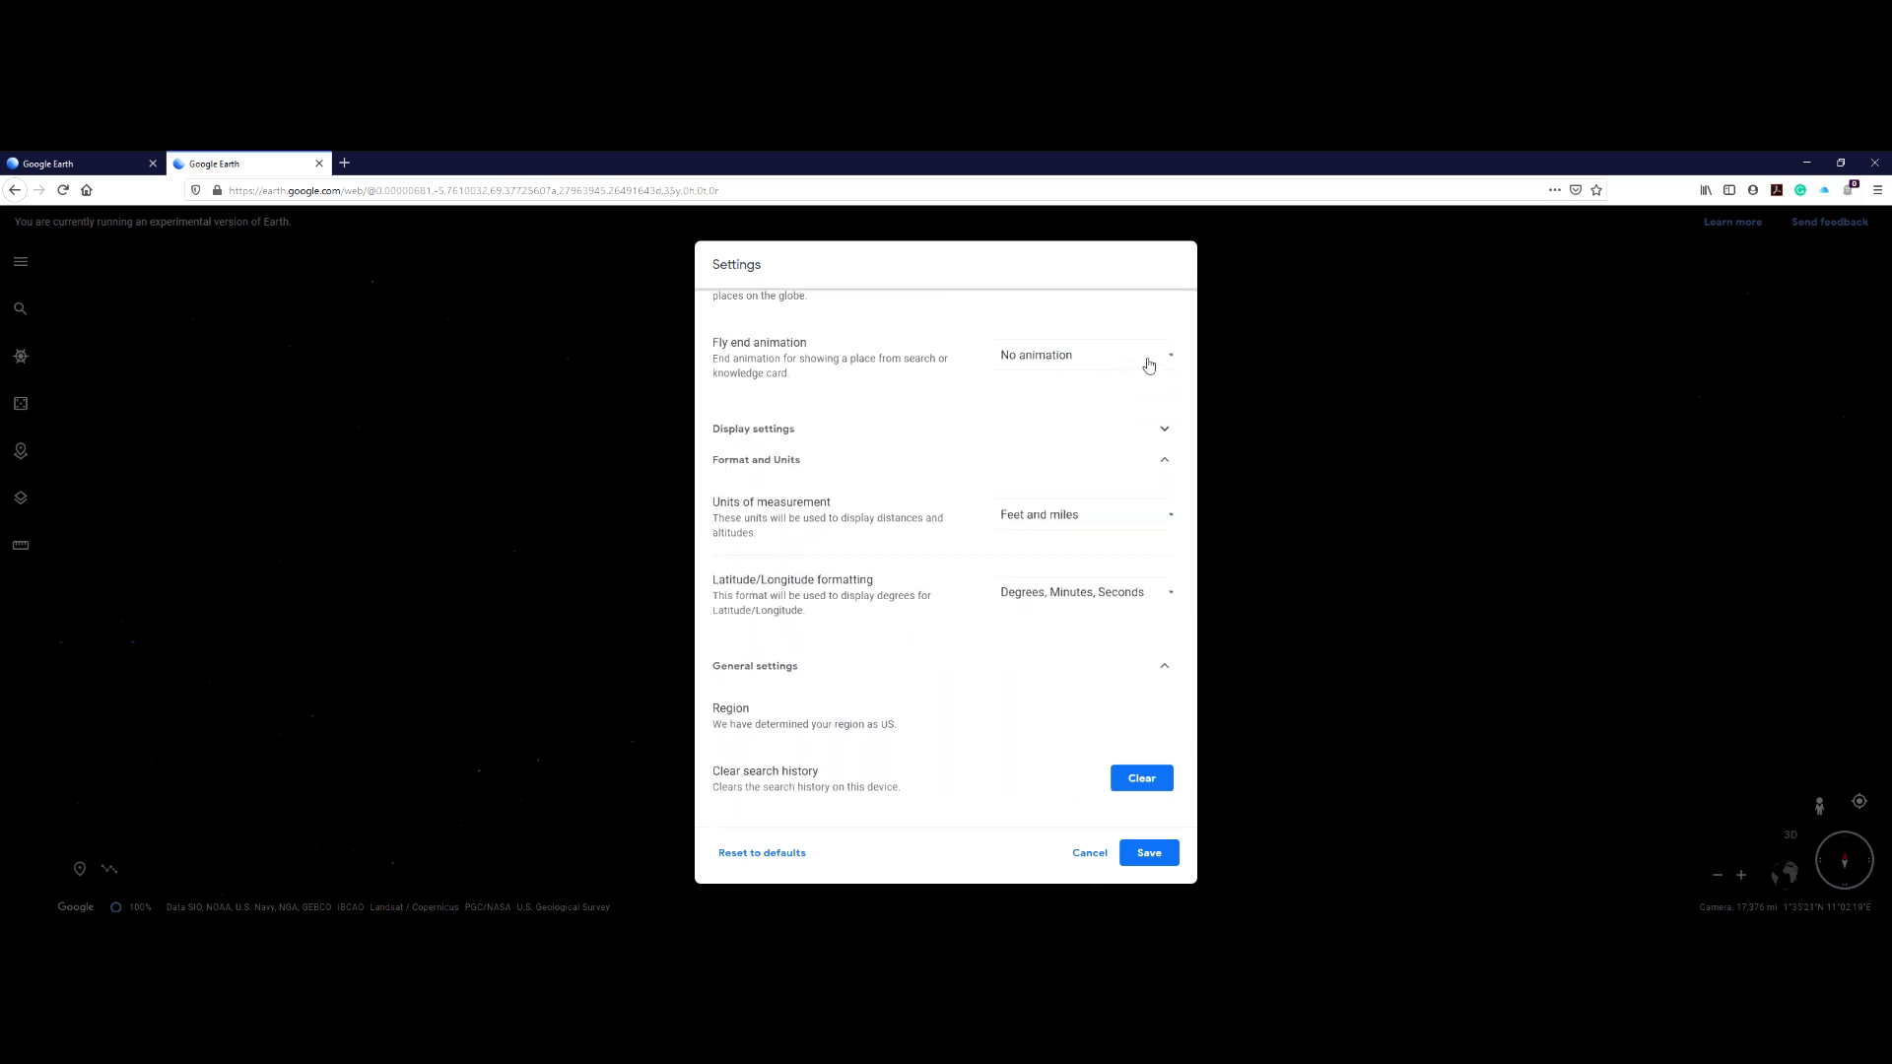
left_click(1165, 429)
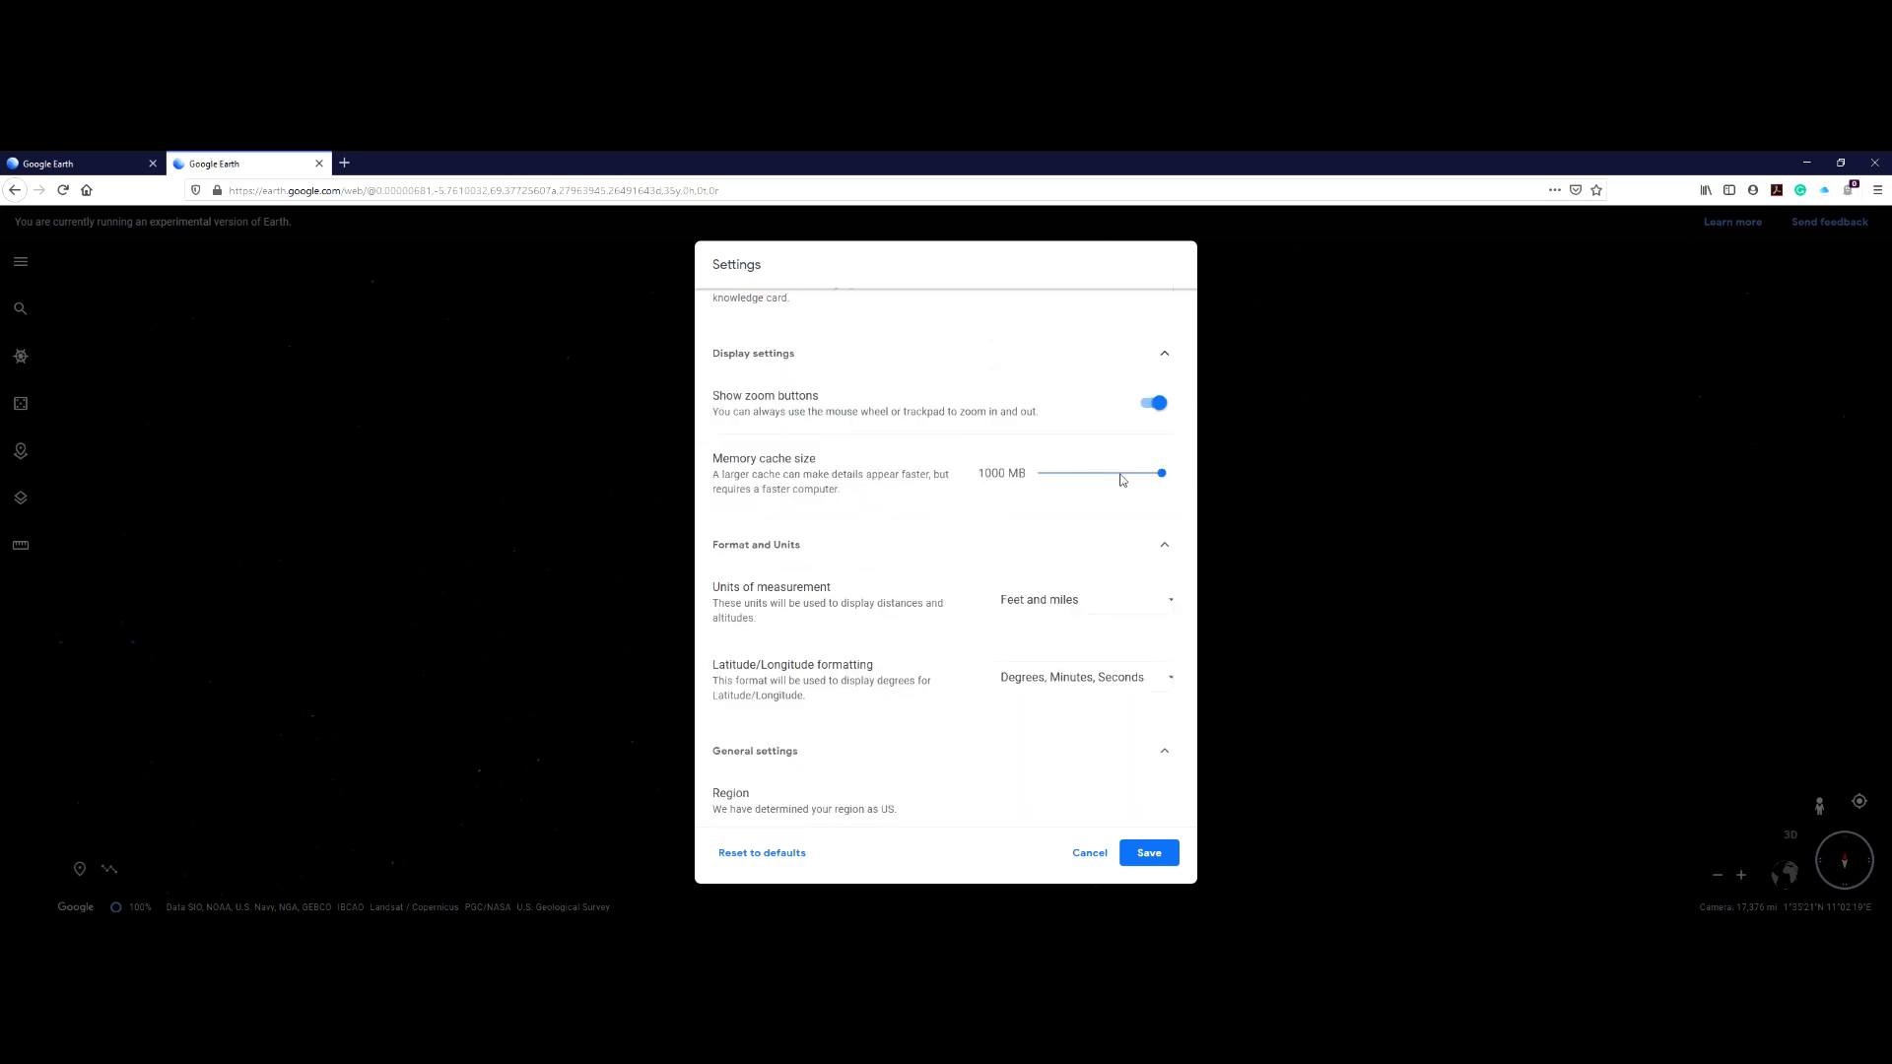
left_click_drag(1159, 474, 1119, 478)
- Choose Feet and miles as the units of measurement and save the settings
left_click(1169, 603)
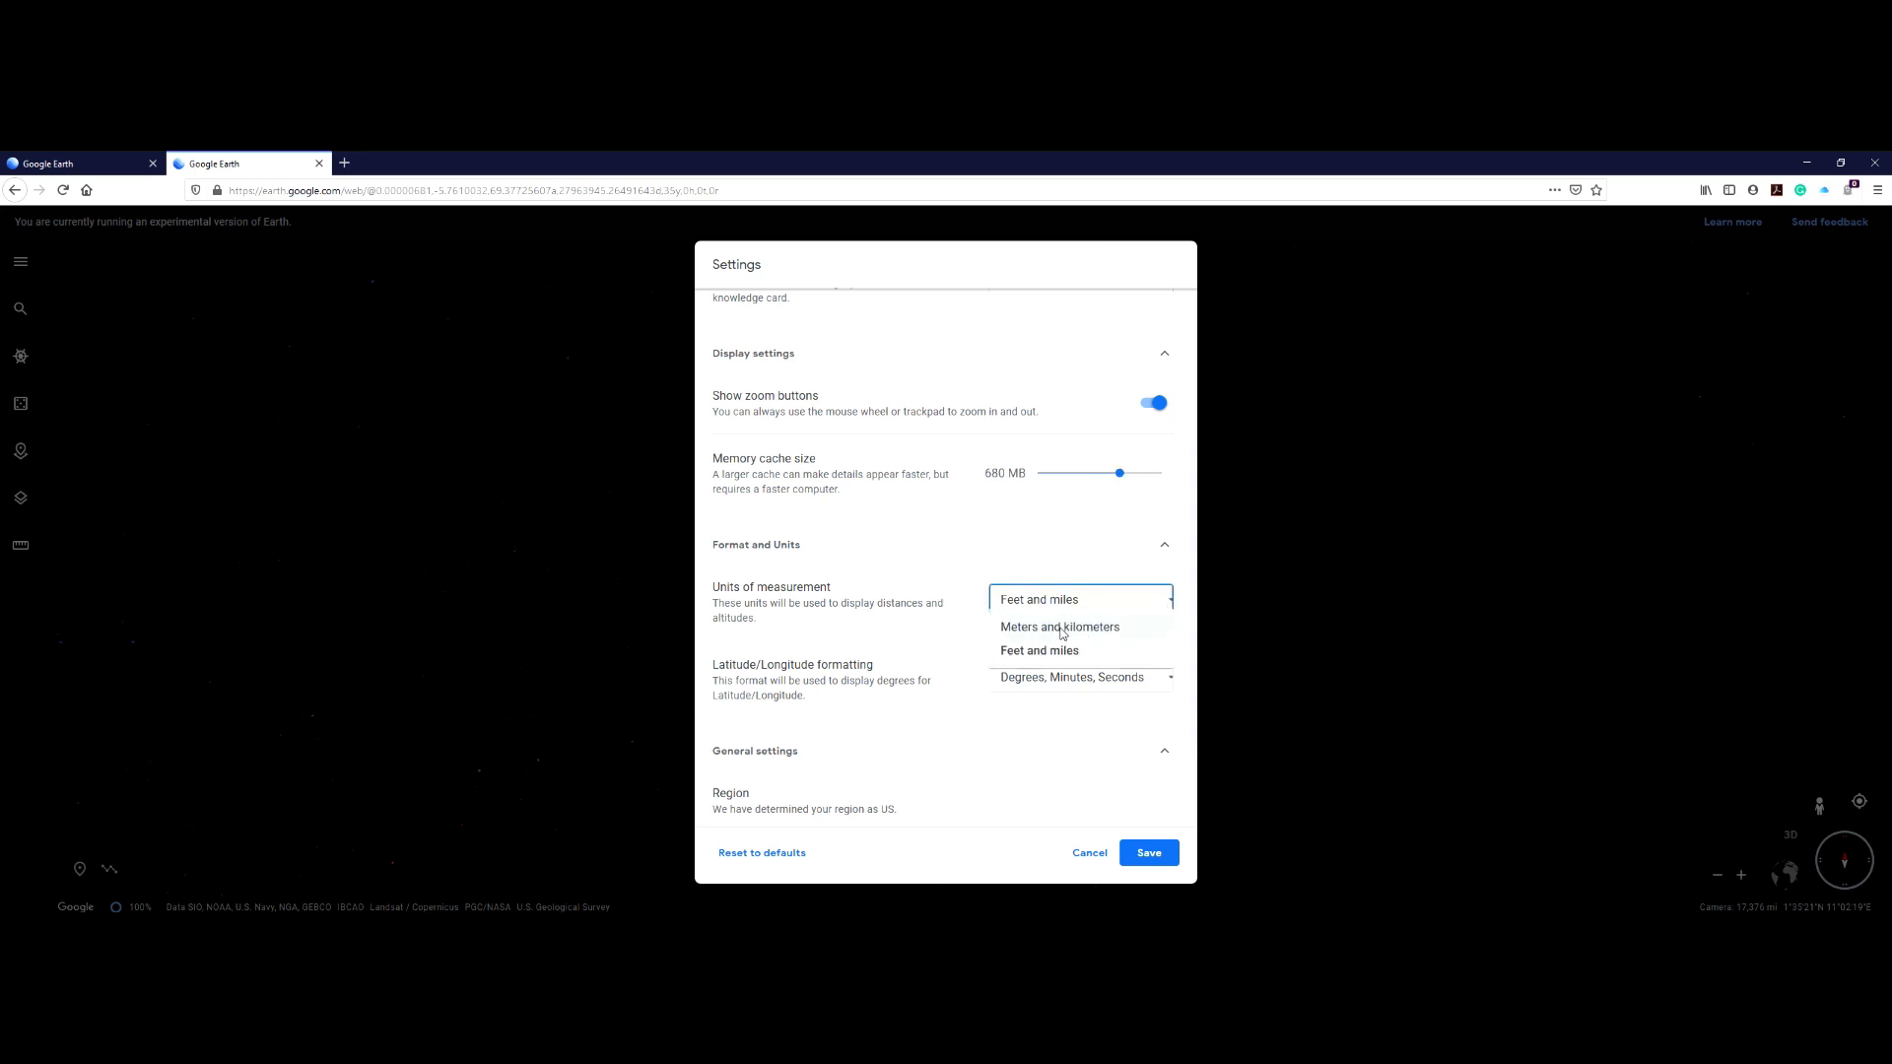
left_click(1043, 653)
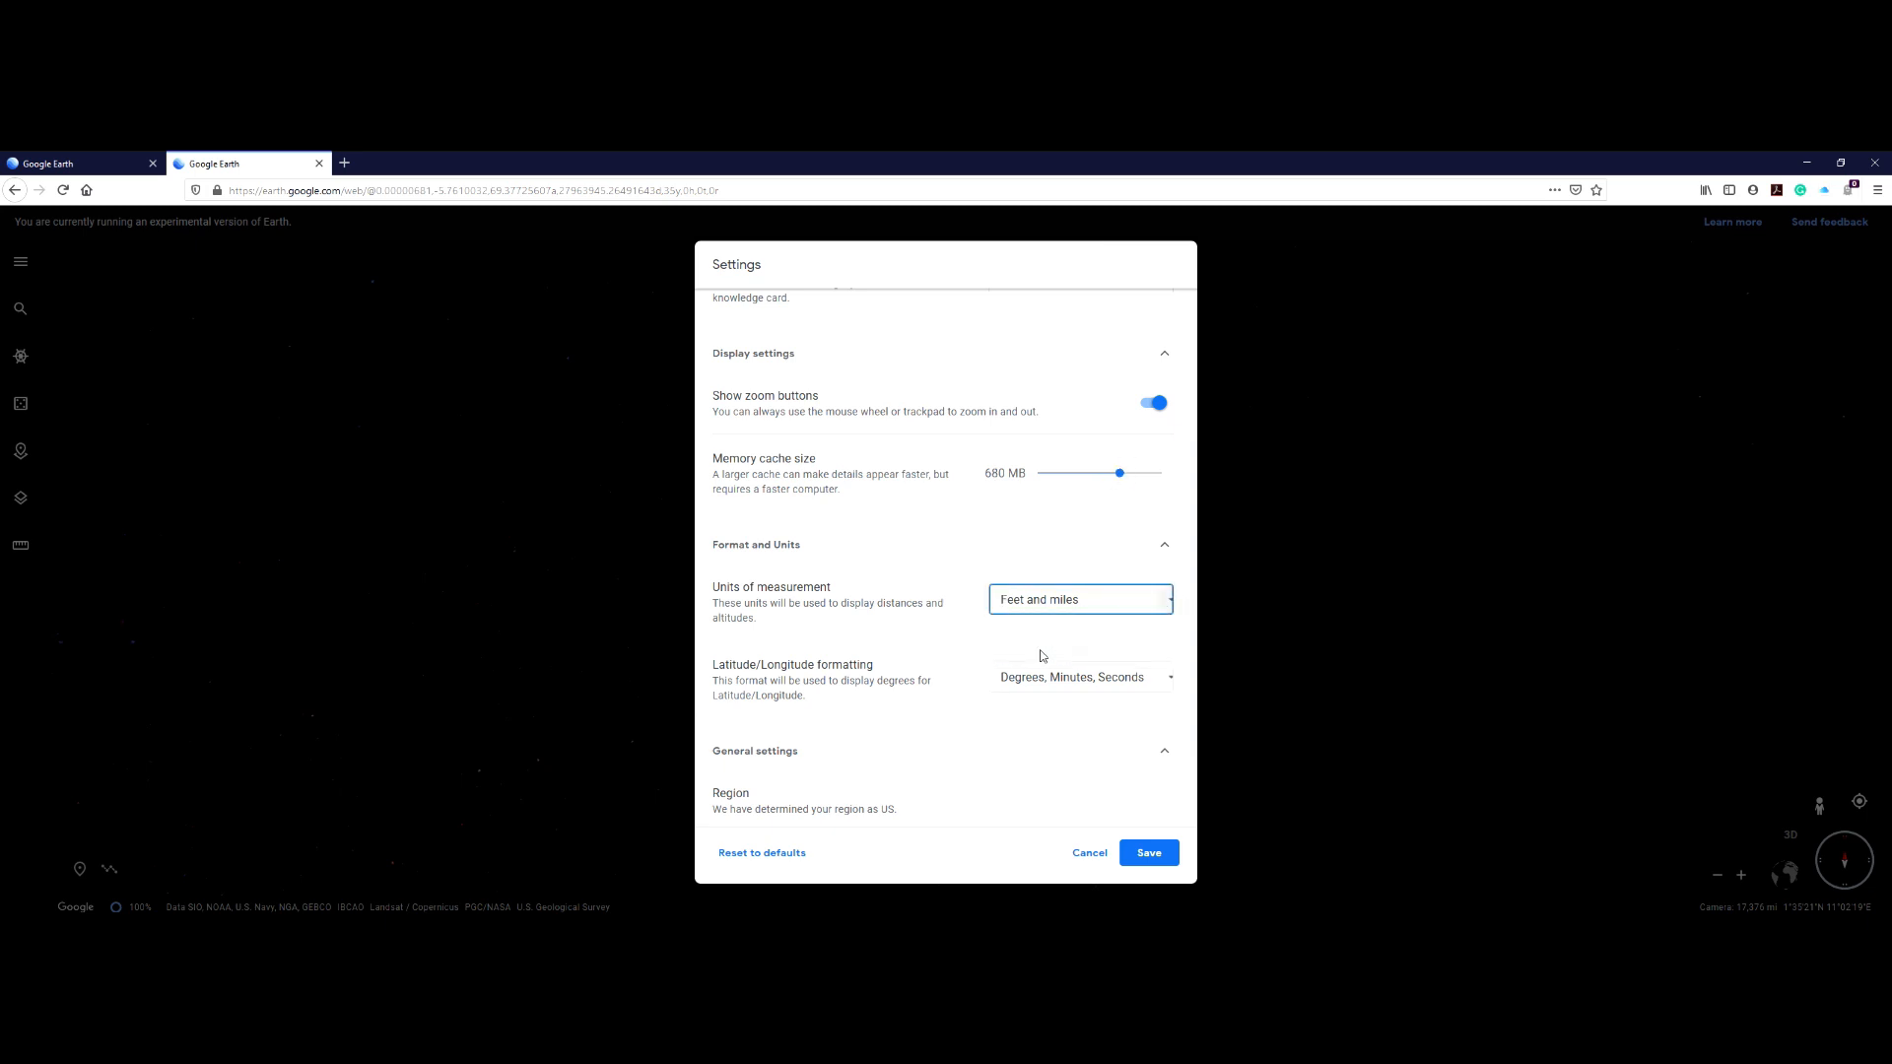
left_click(859, 704)
scroll(946, 668, "down", 2)
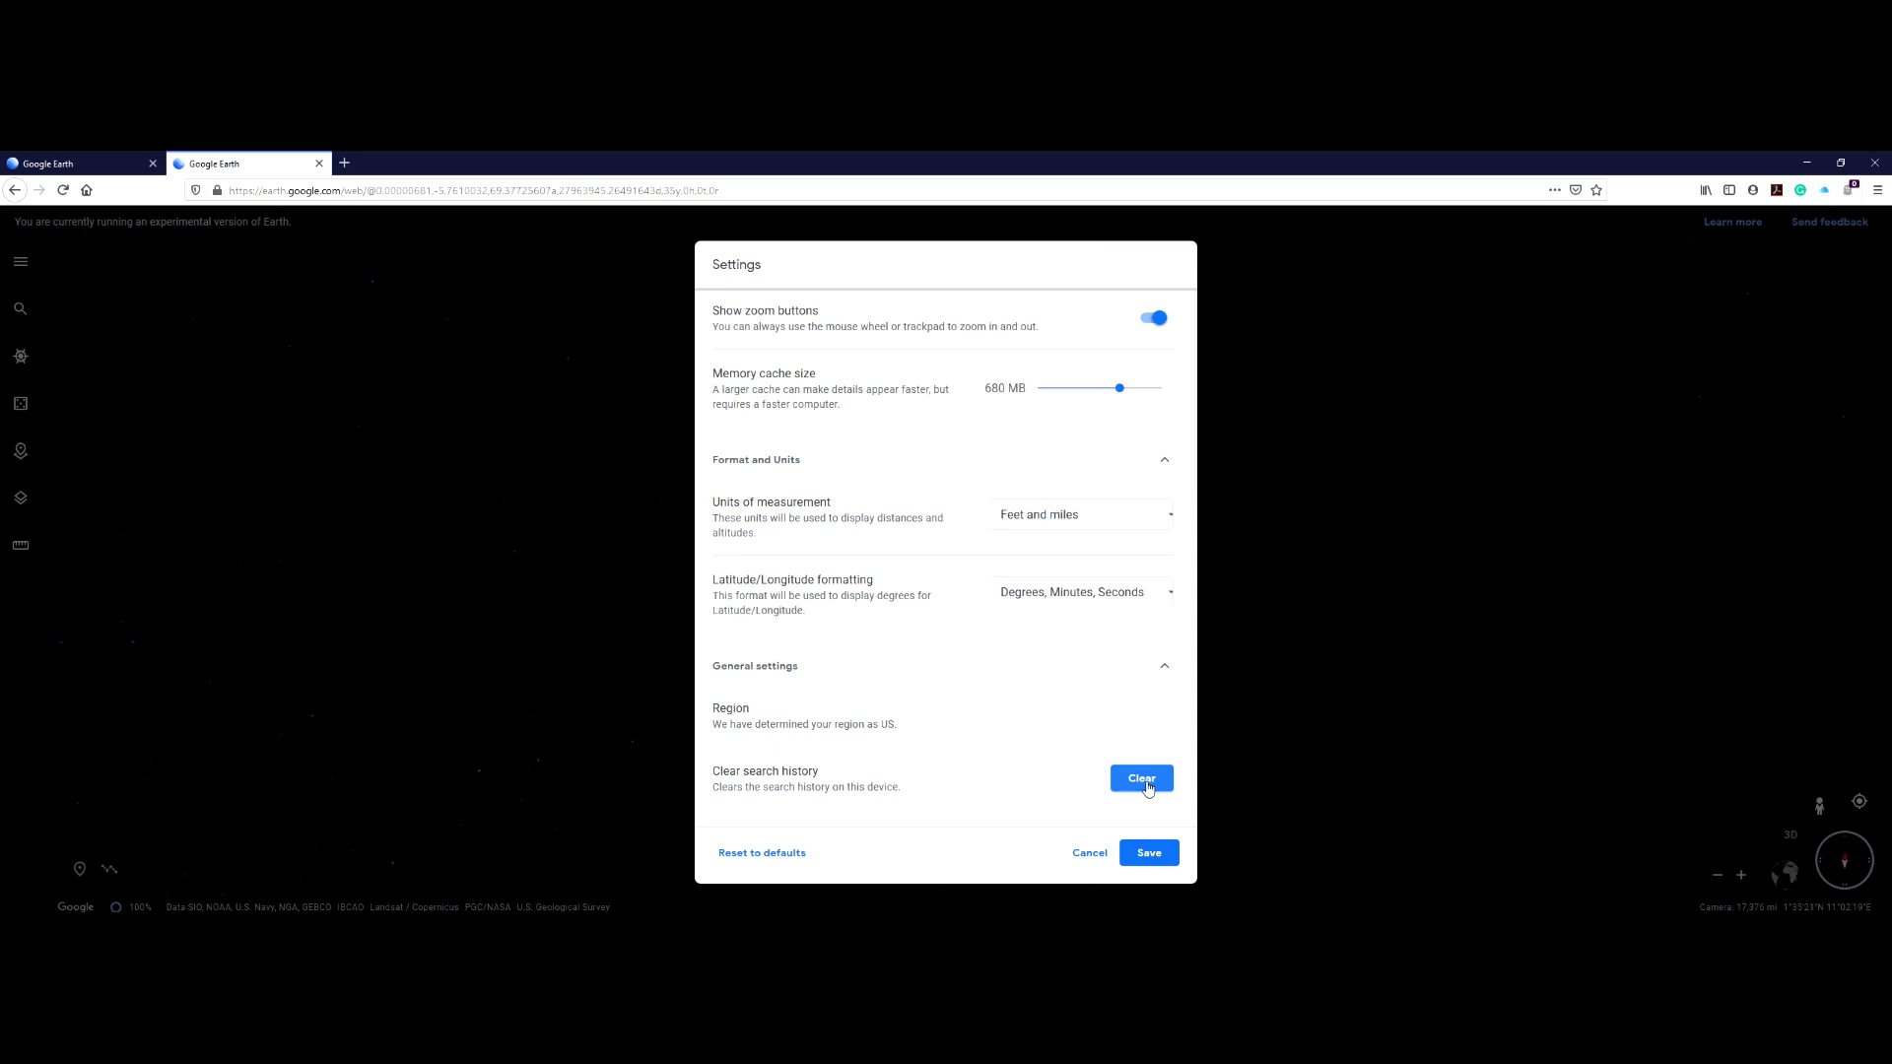
left_click(1149, 852)
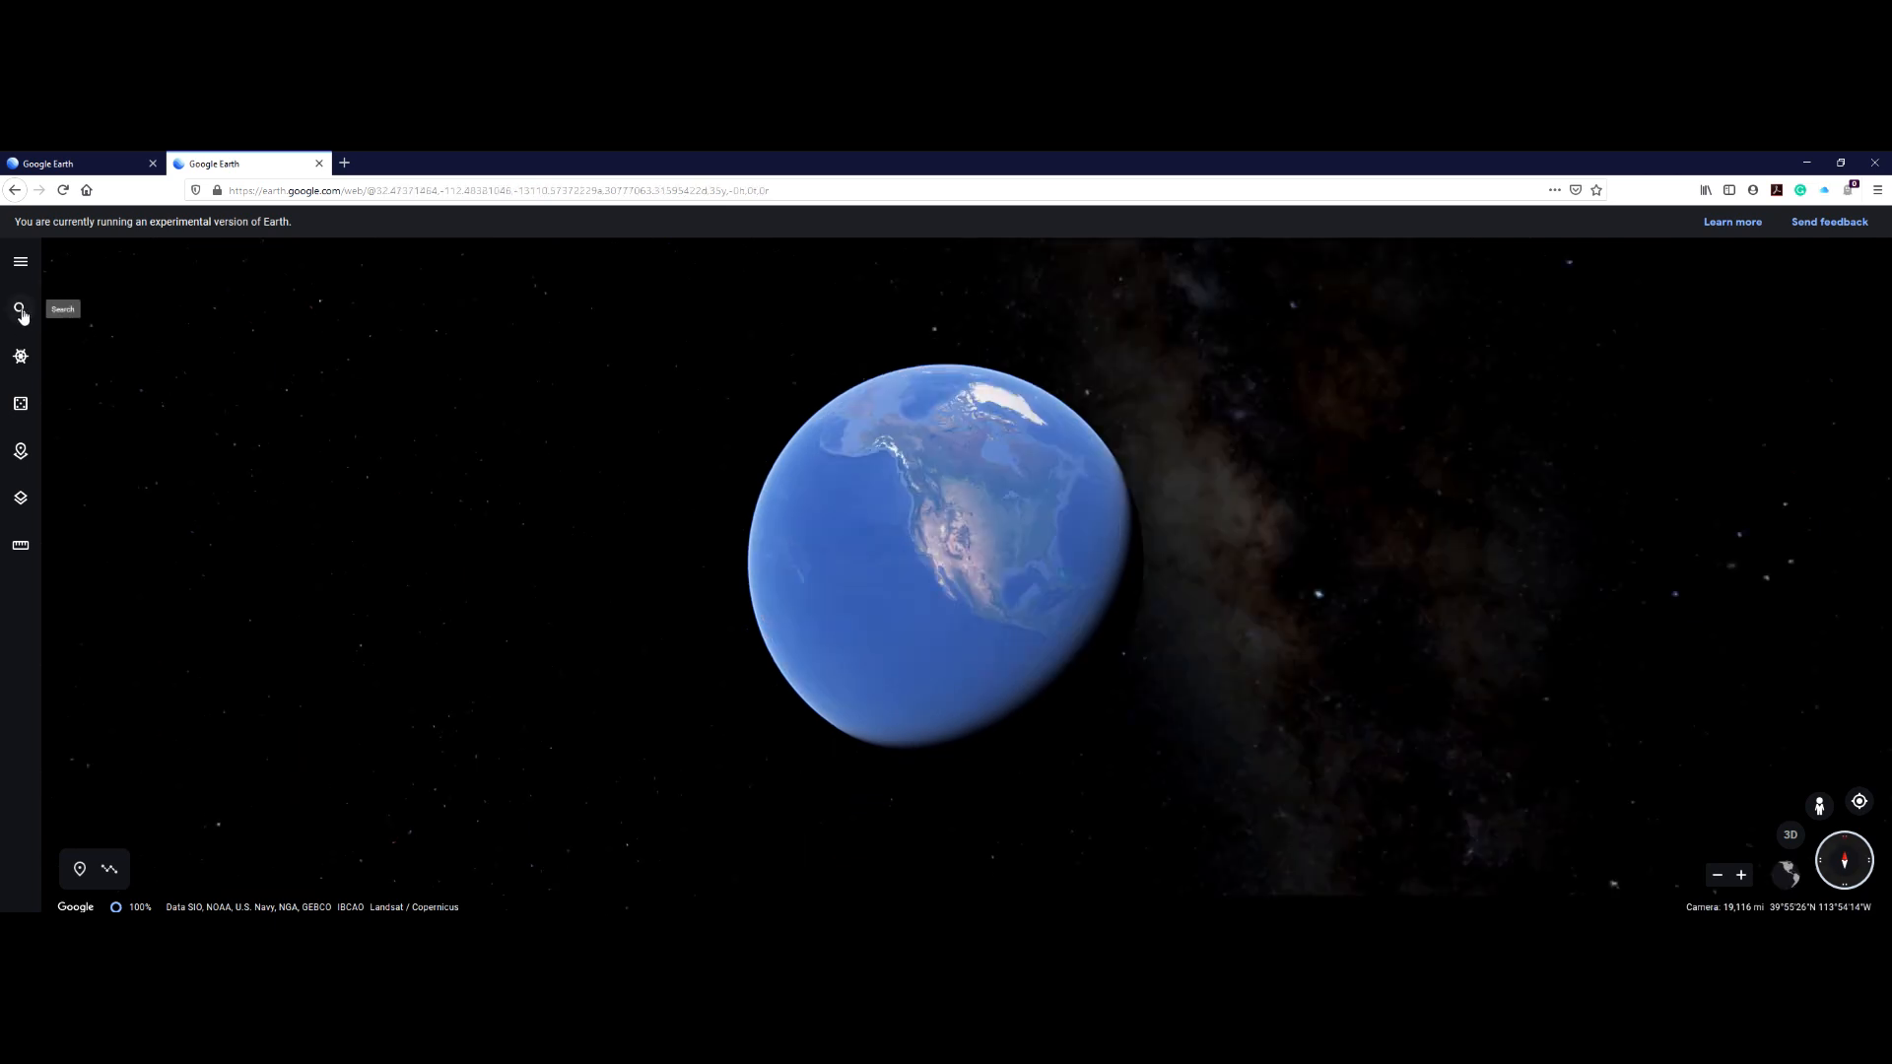
- Search for the claim's ingress point at coordinates 39 53 18.35 -113 49 59.93
left_click(20, 311)
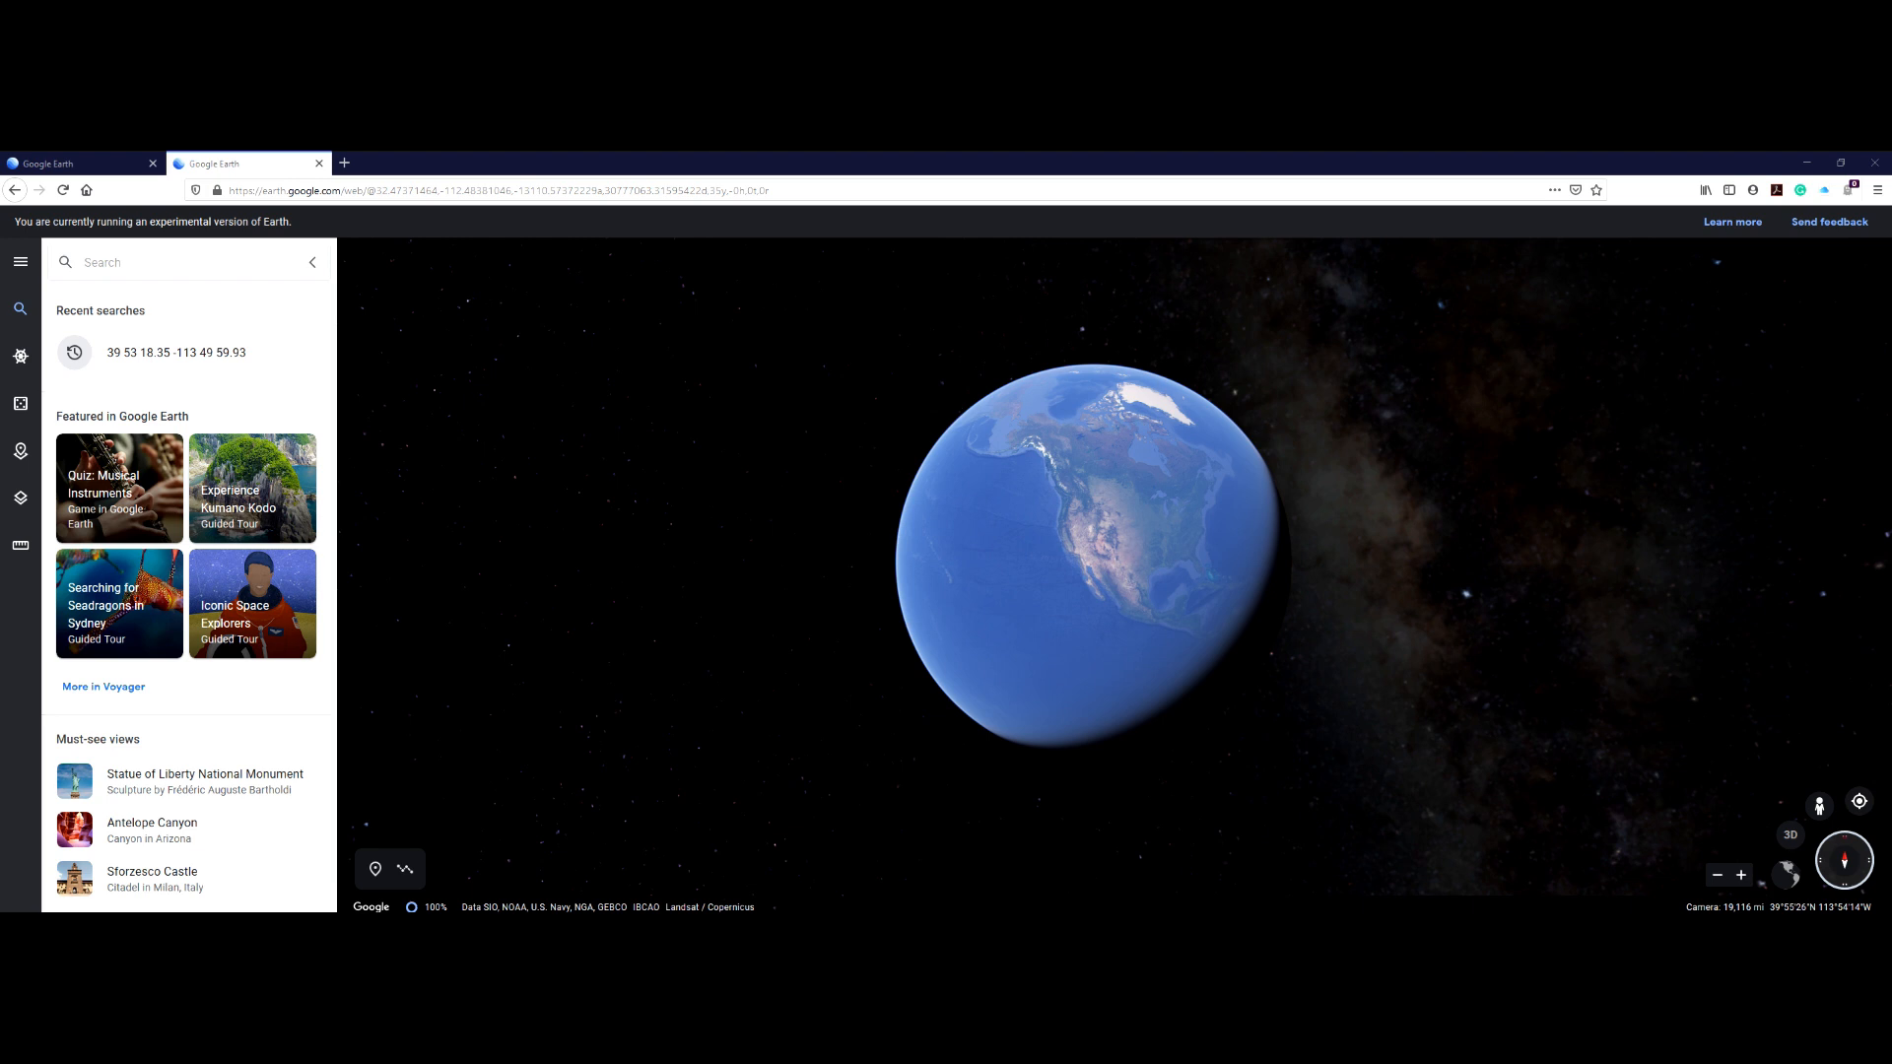
left_click(99, 259)
type("39 53 18.35 -113 49 59.93")
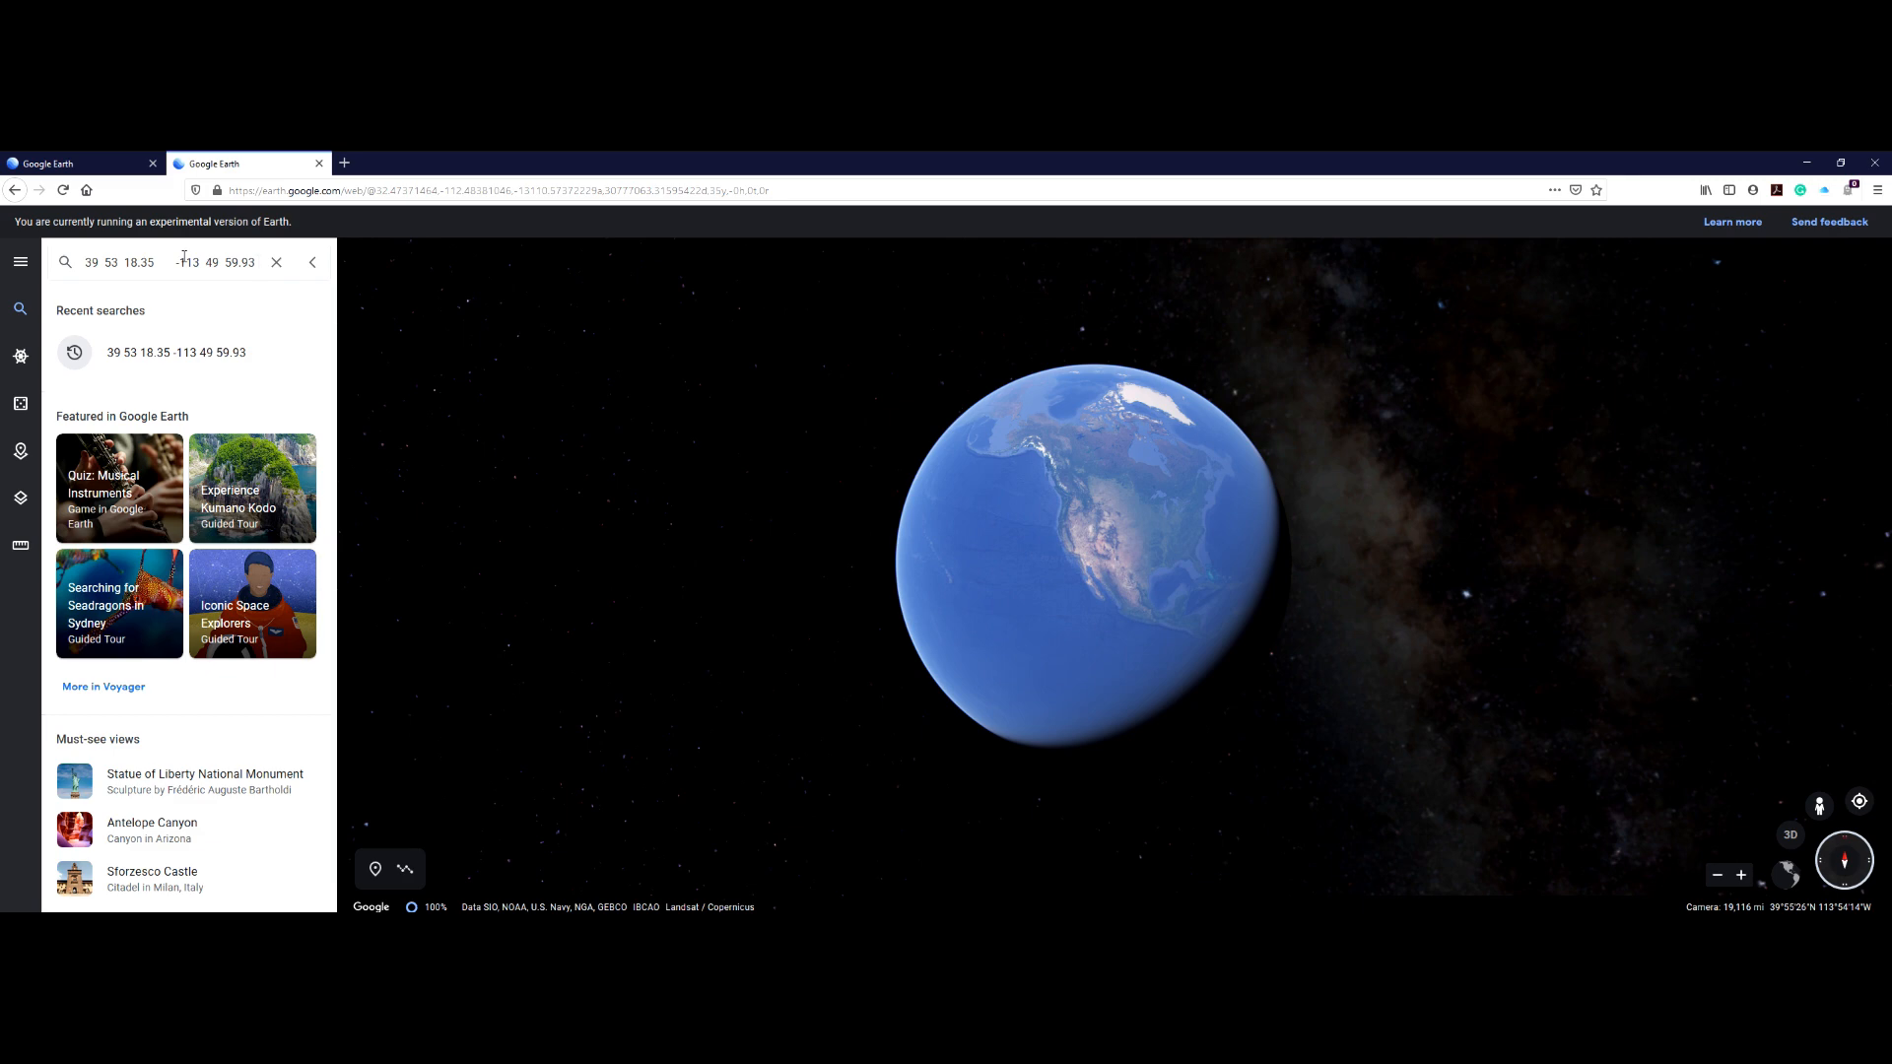
key("Return")
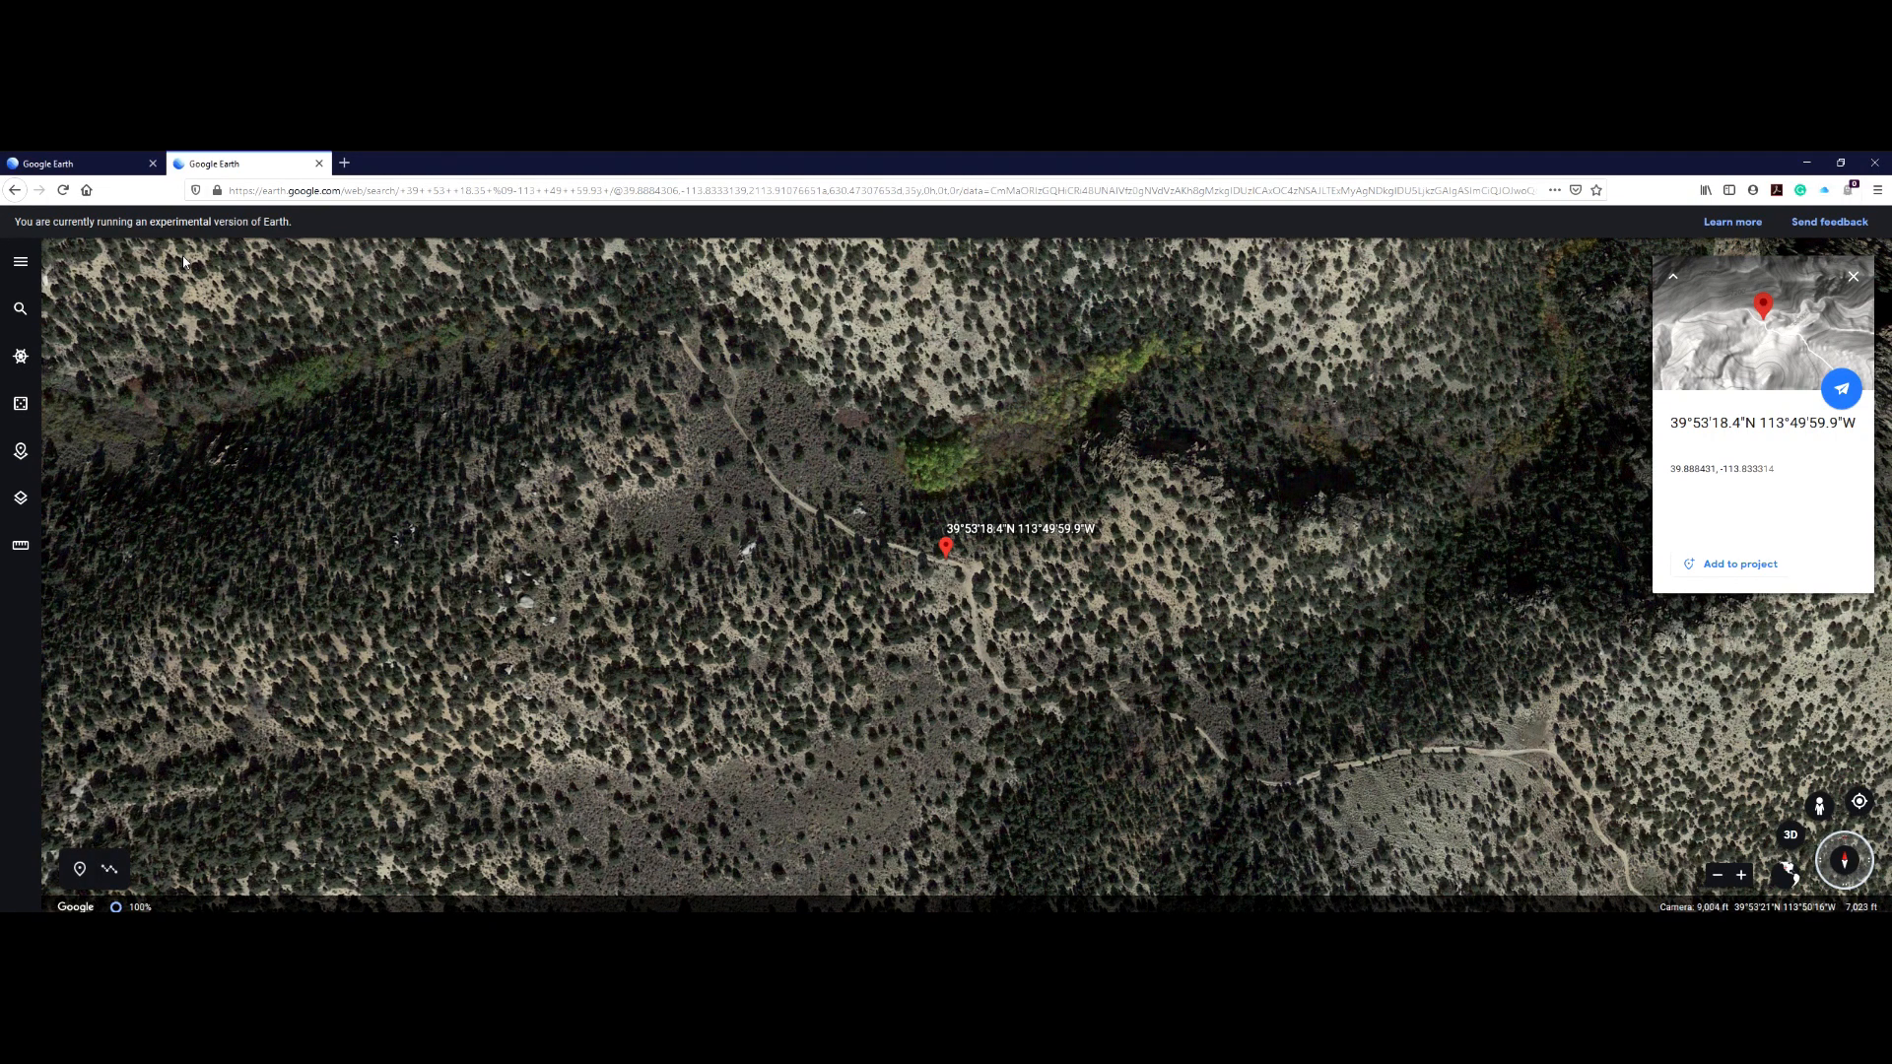
- Save the found location with the place title Ingress to a new project titled NOTELLEM
left_click(1740, 566)
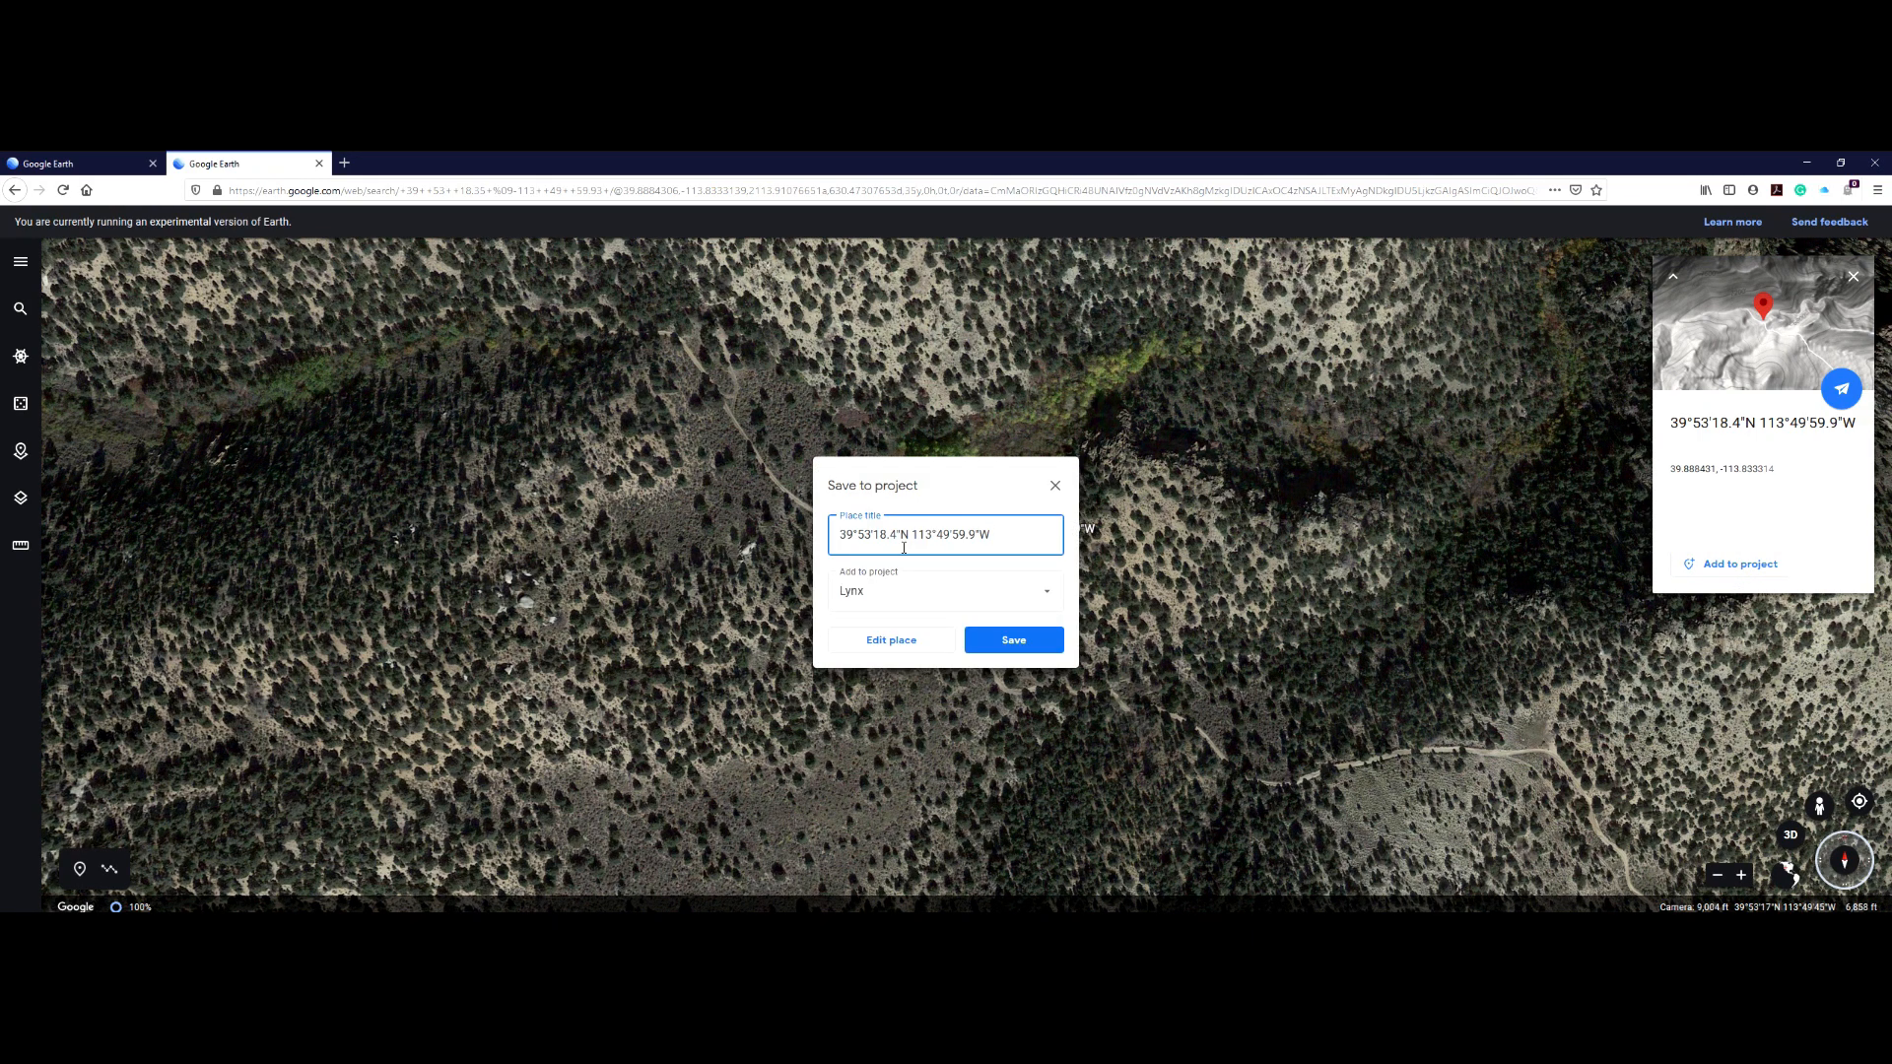
left_click_drag(1032, 532, 838, 534)
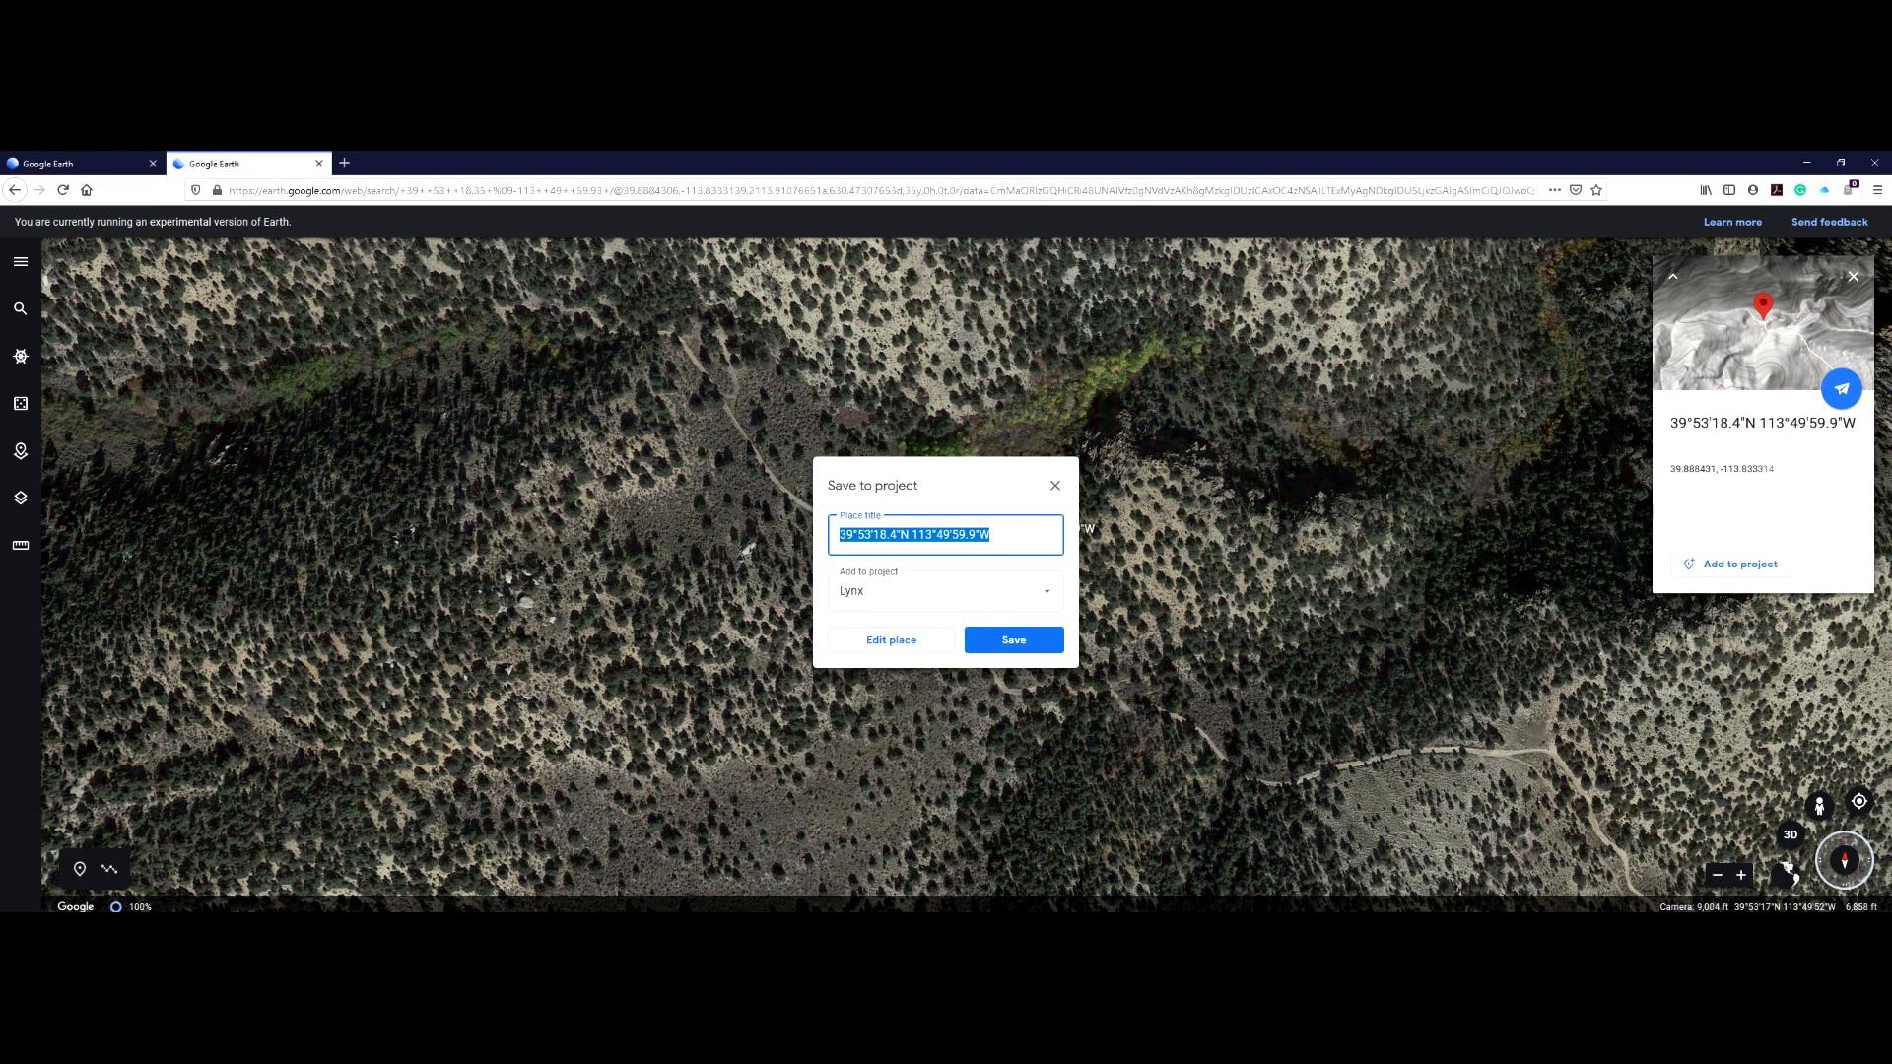
key("BackSpace")
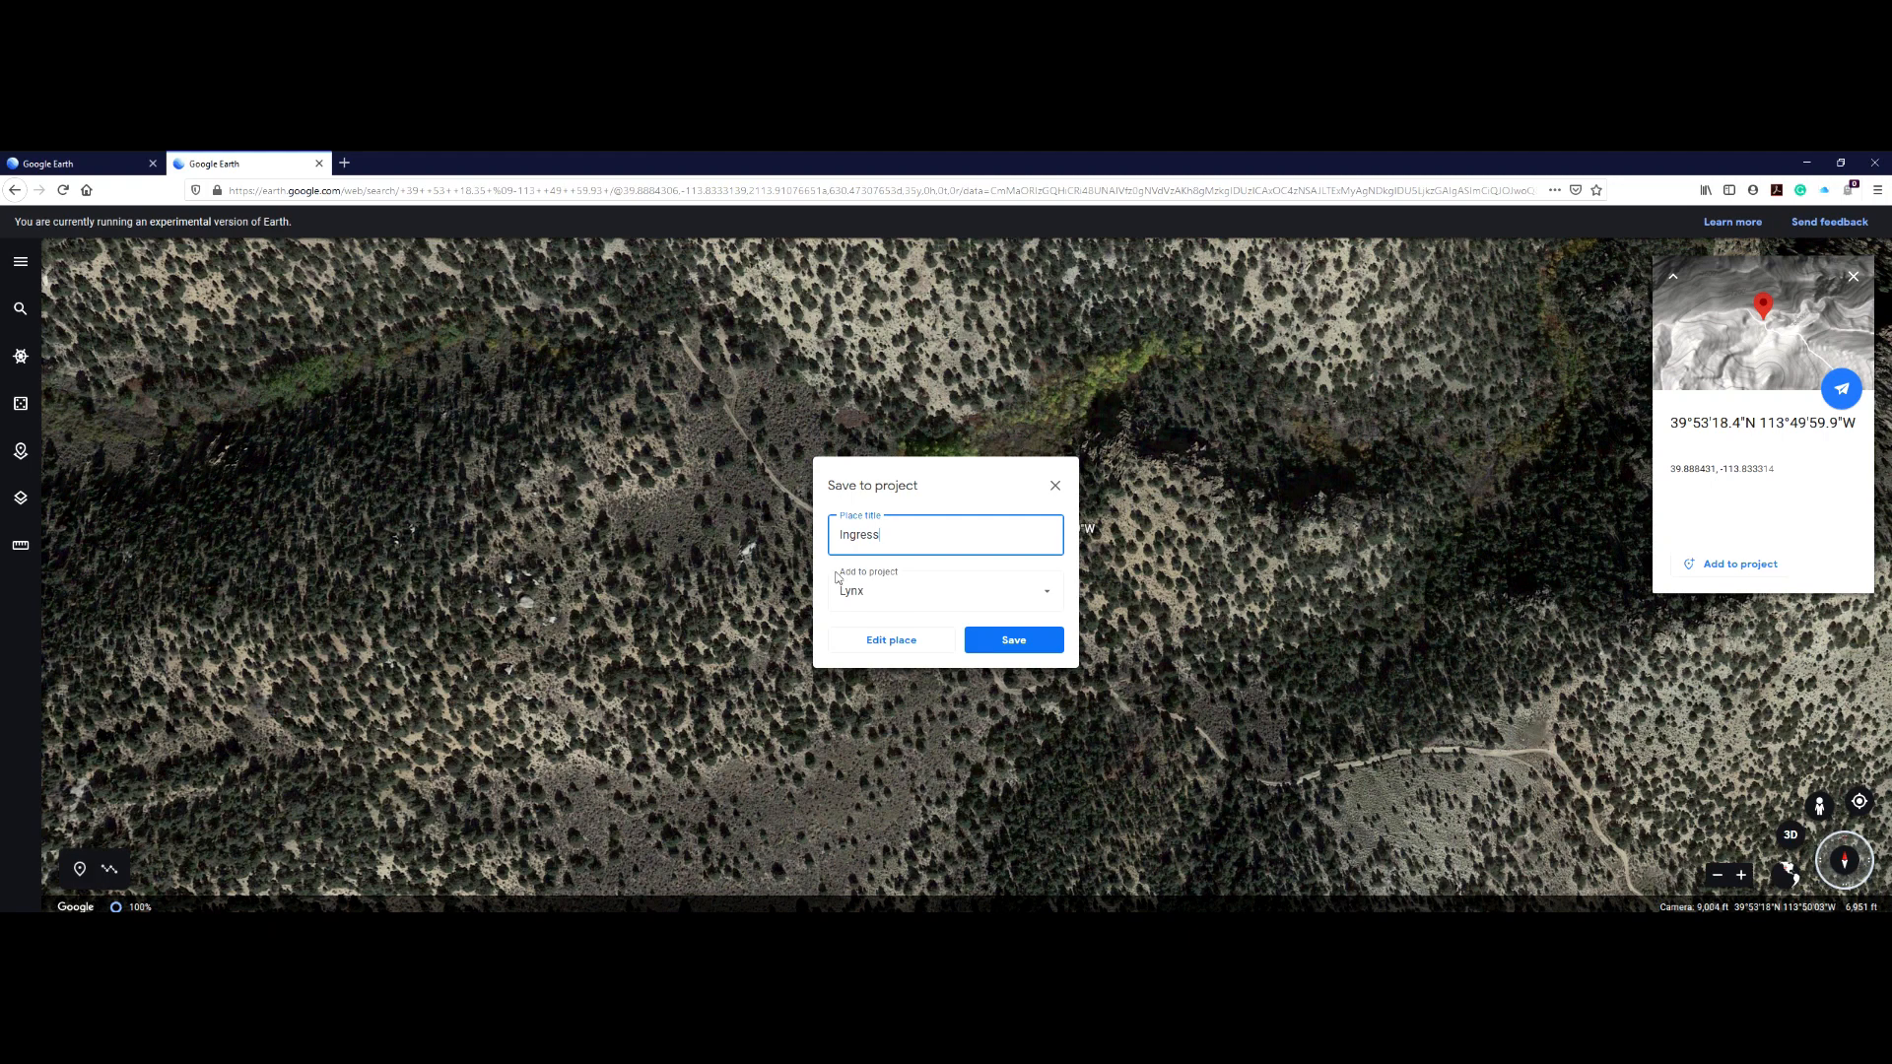
left_click(1049, 597)
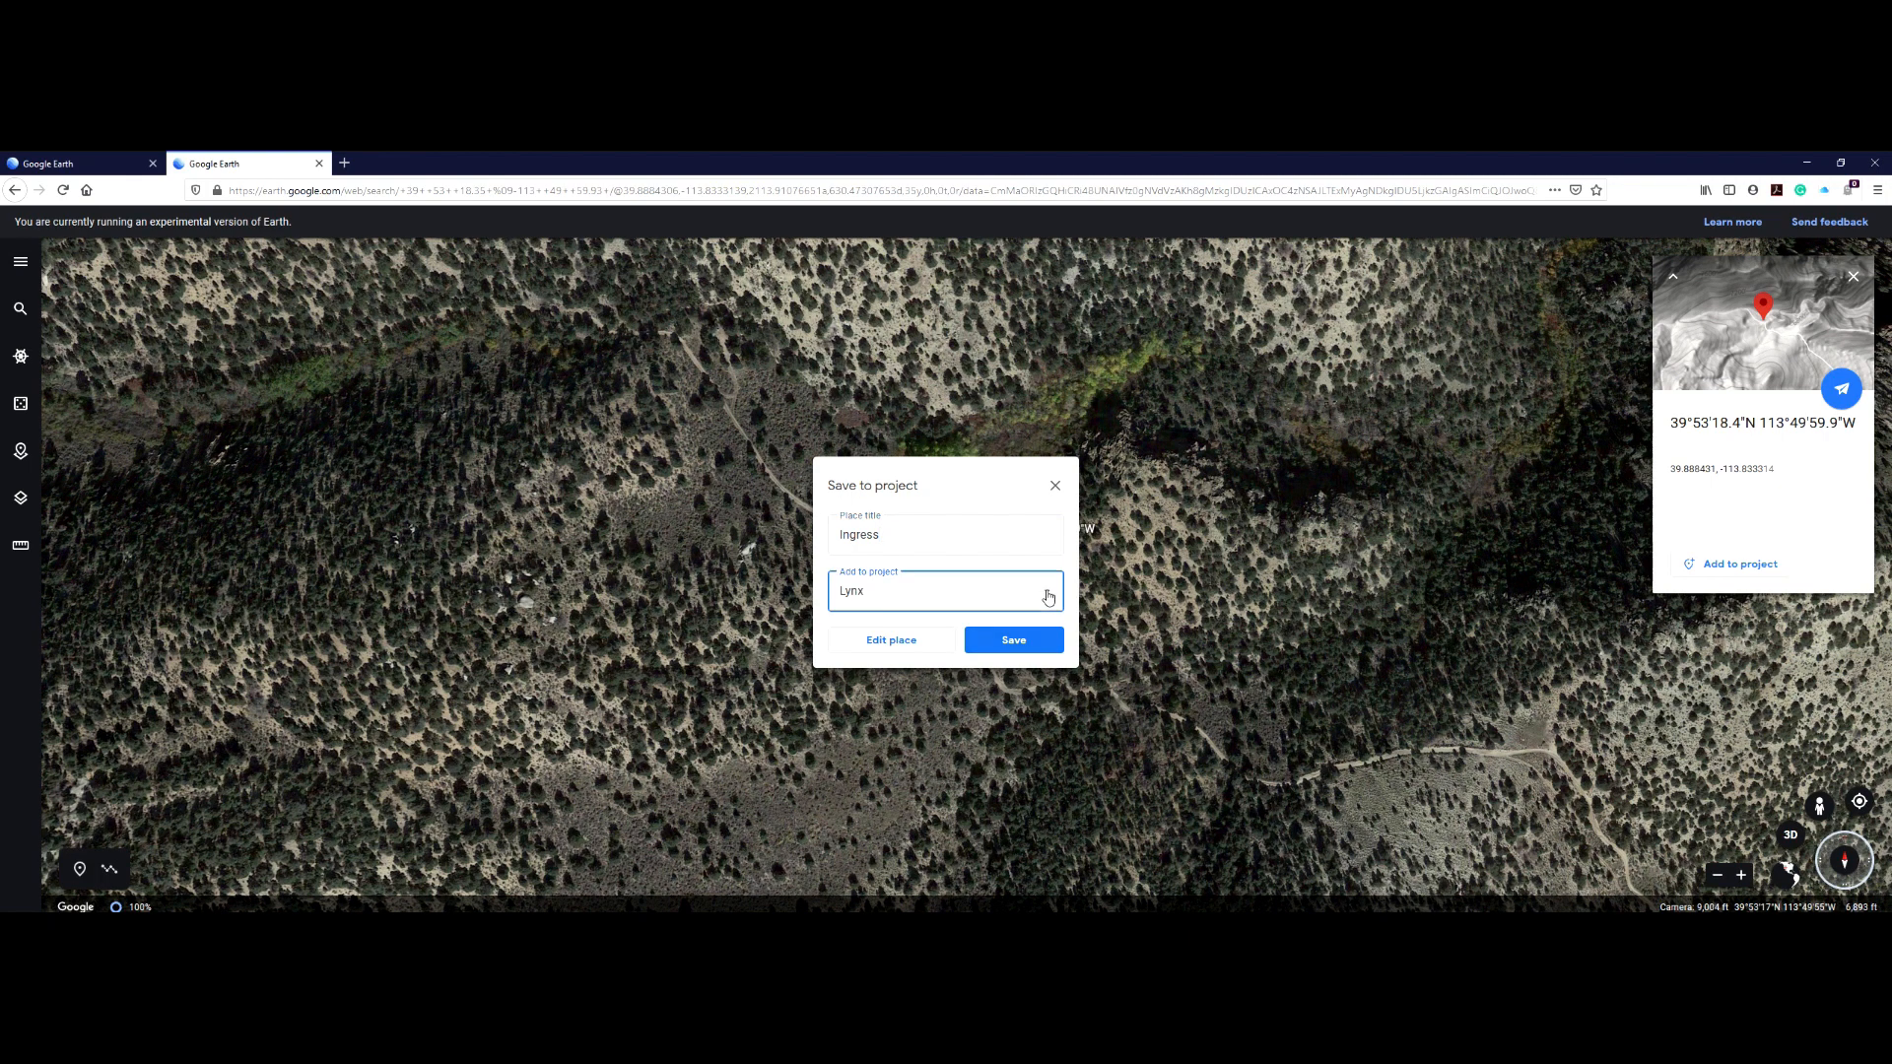
left_click(897, 648)
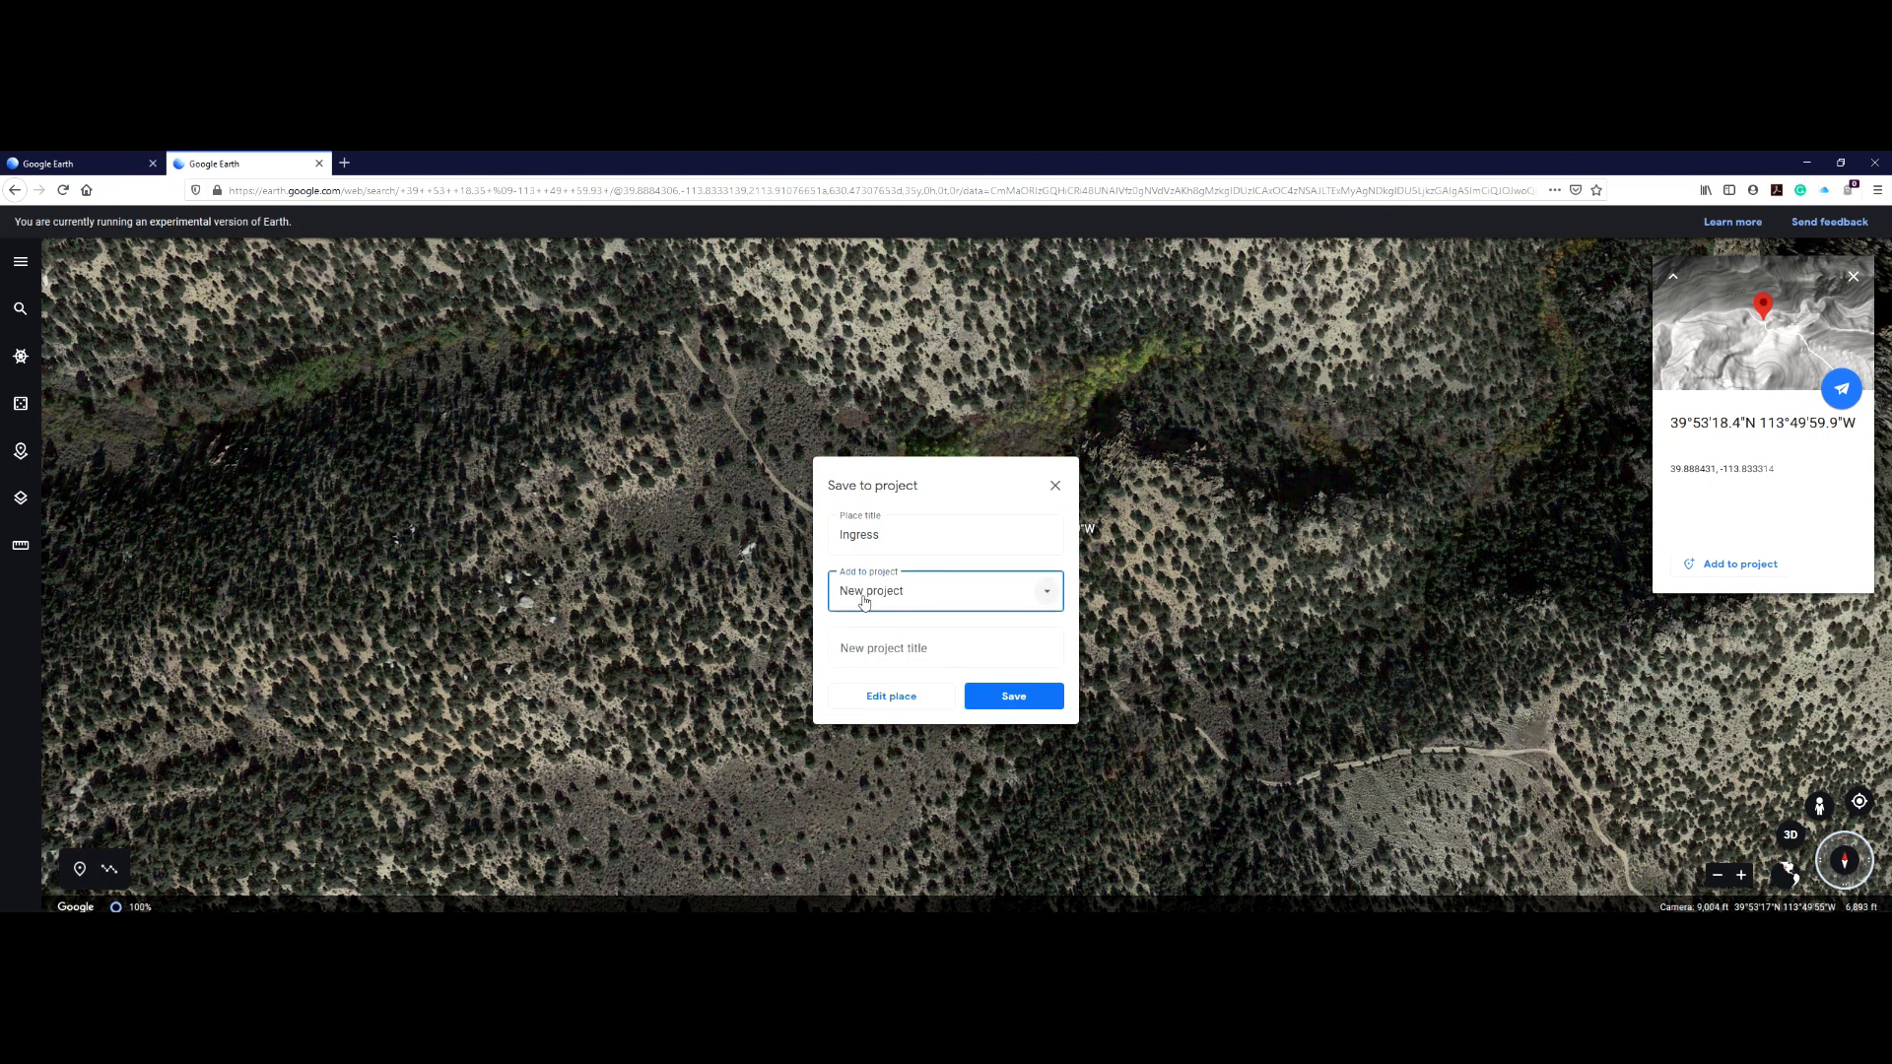
left_click(918, 653)
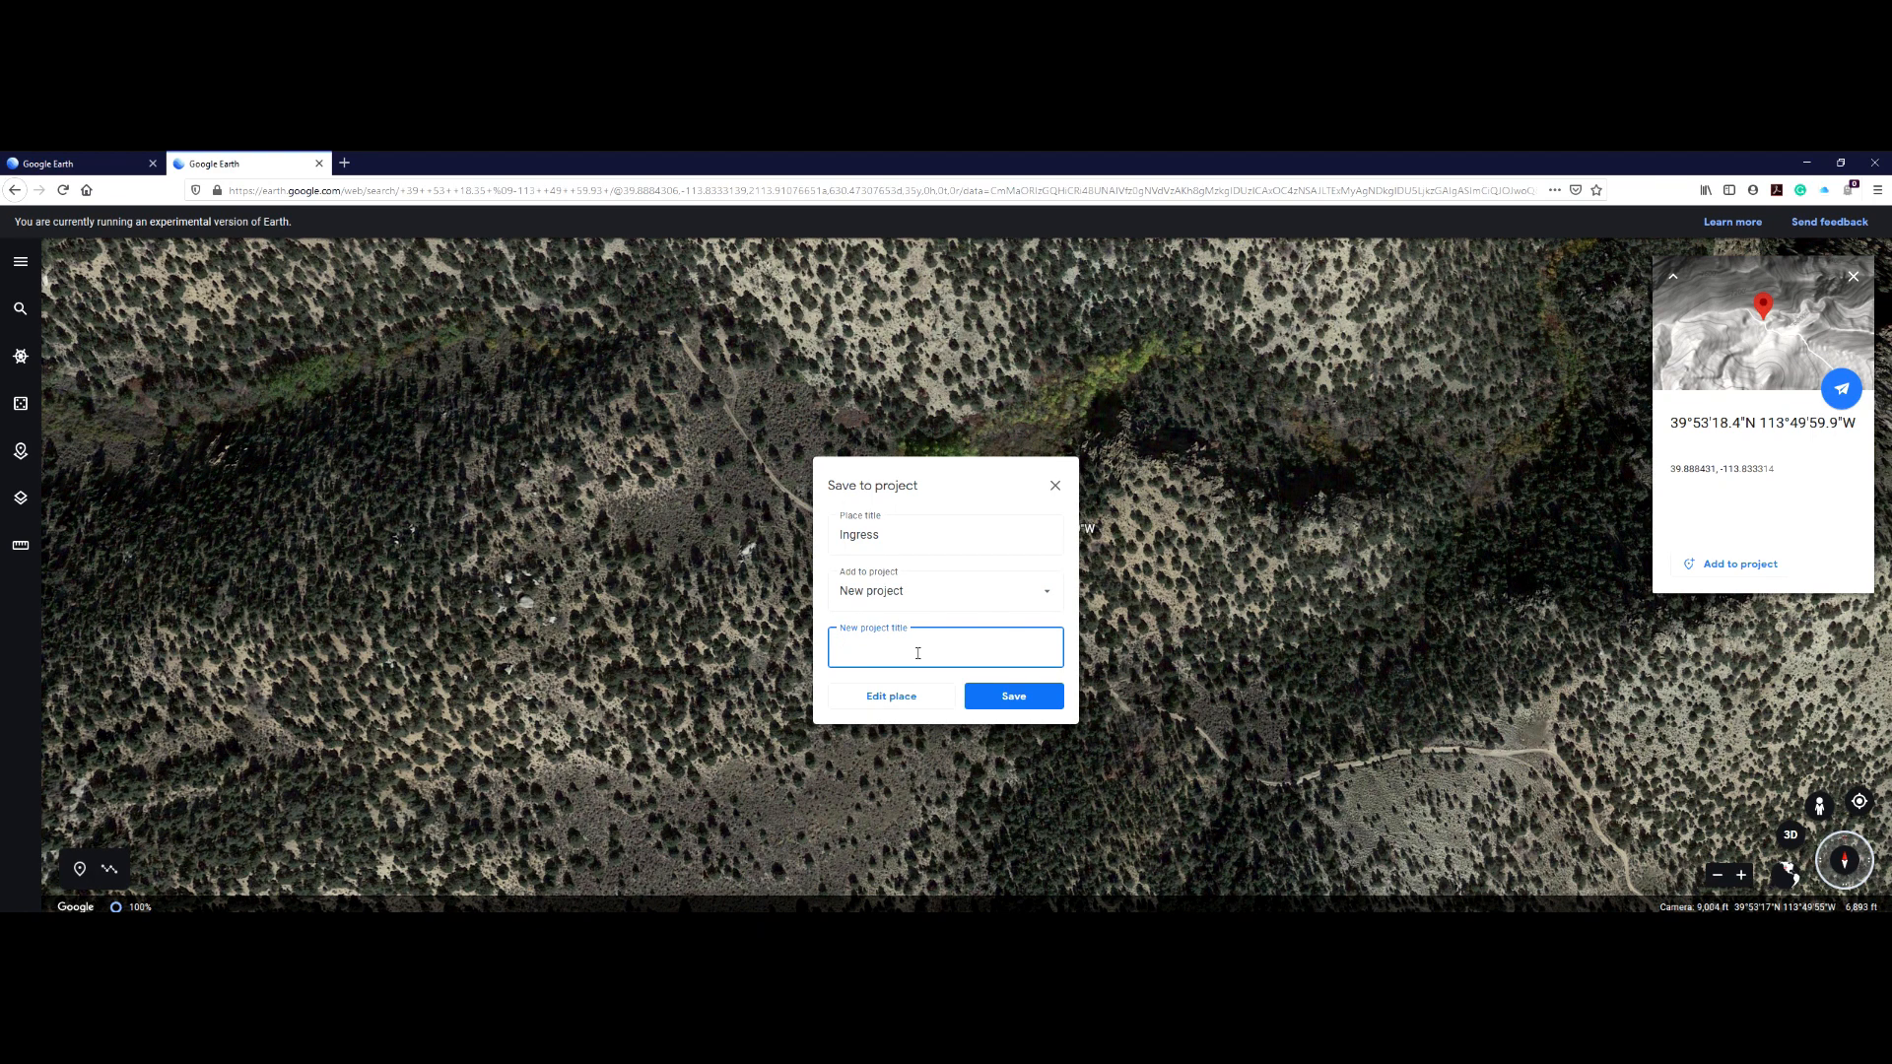
type("NOTELLEM")
left_click(1013, 696)
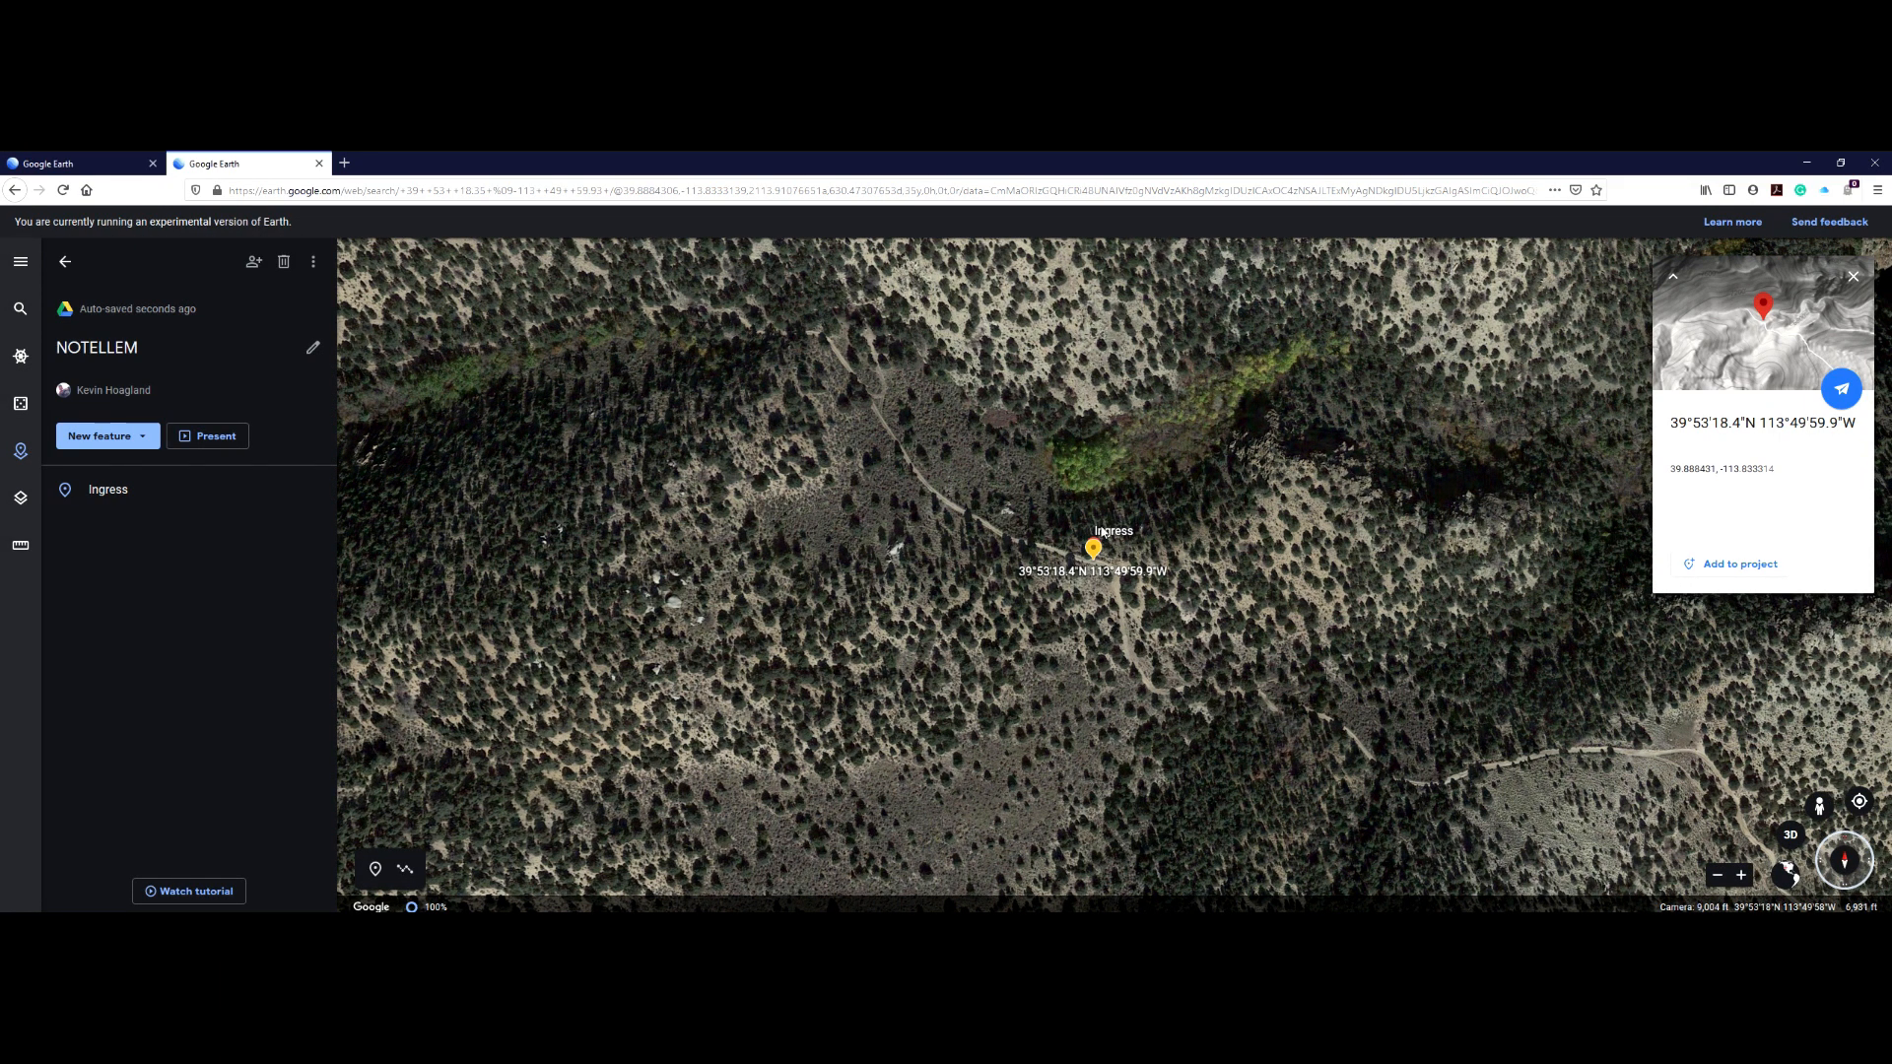
- Search for the center of the claim at 39 53 12.66 -113 50 9.11 and save it to the project as Center
left_click(20, 310)
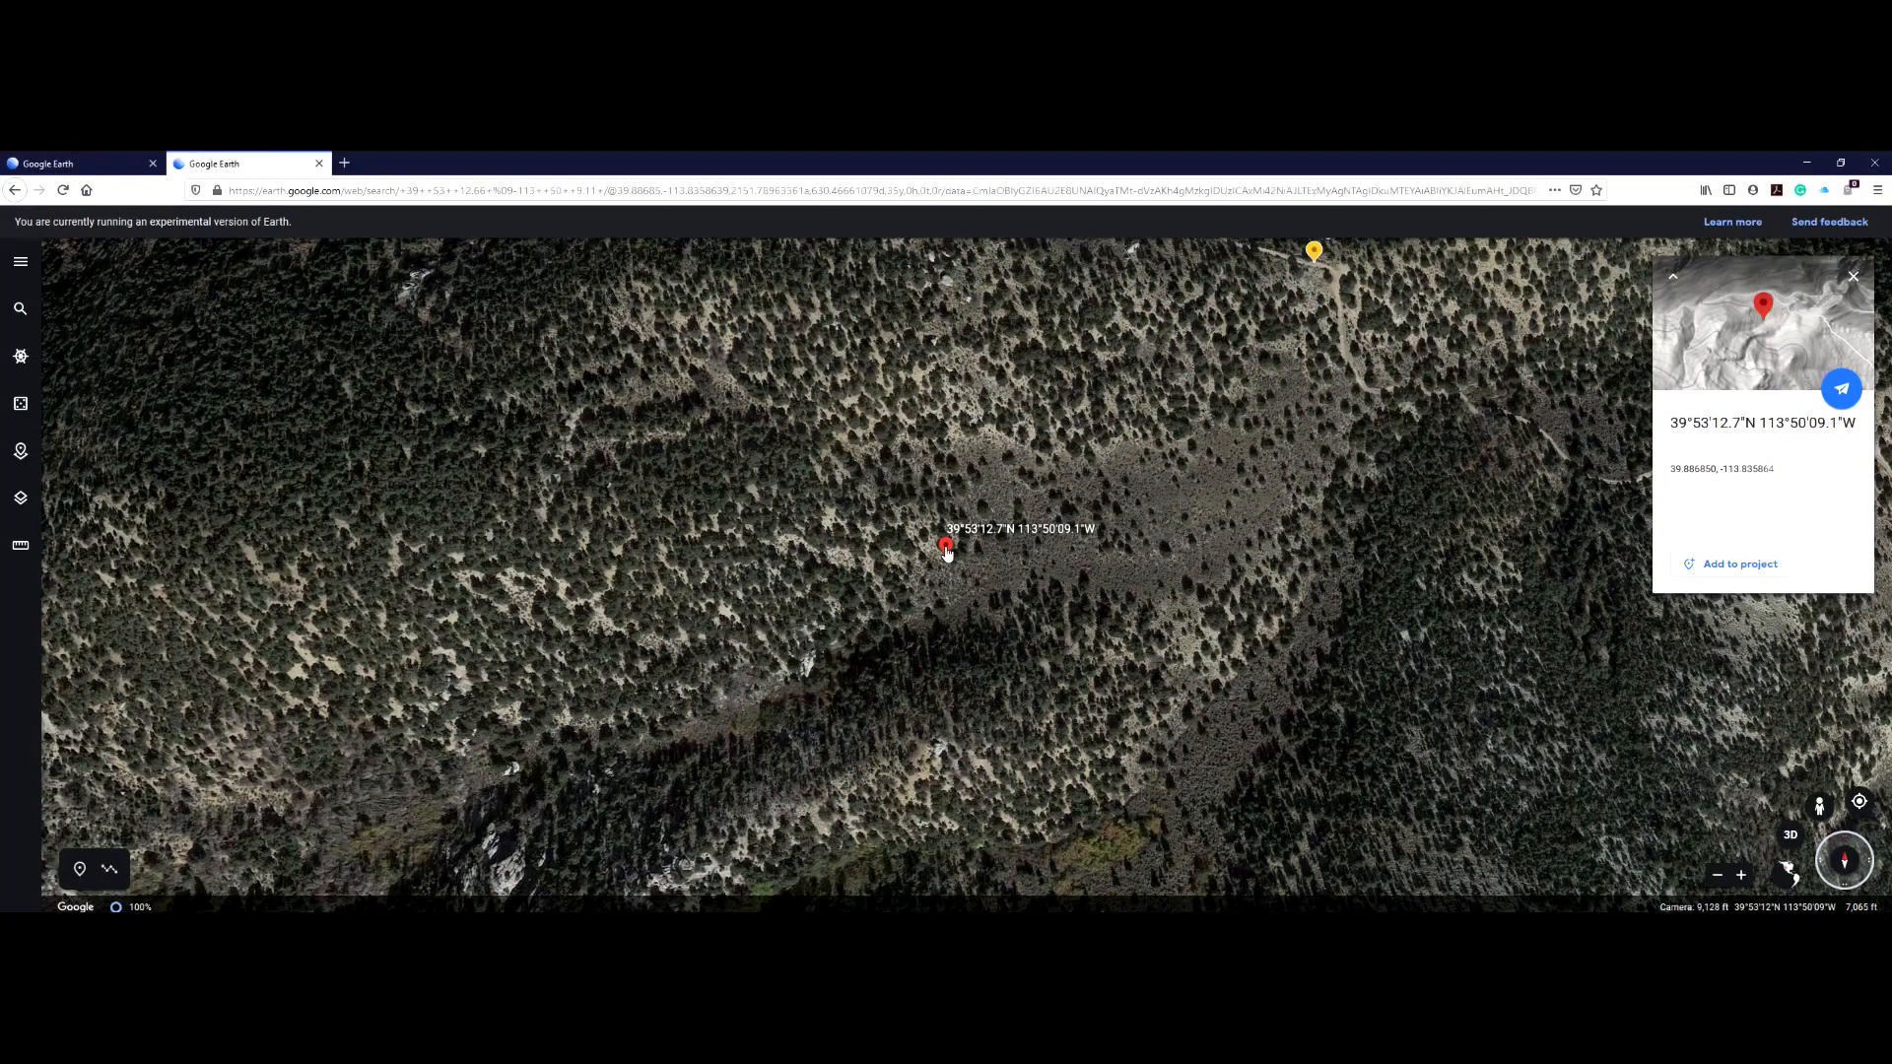
left_click(1741, 570)
type("Center")
left_click(1015, 642)
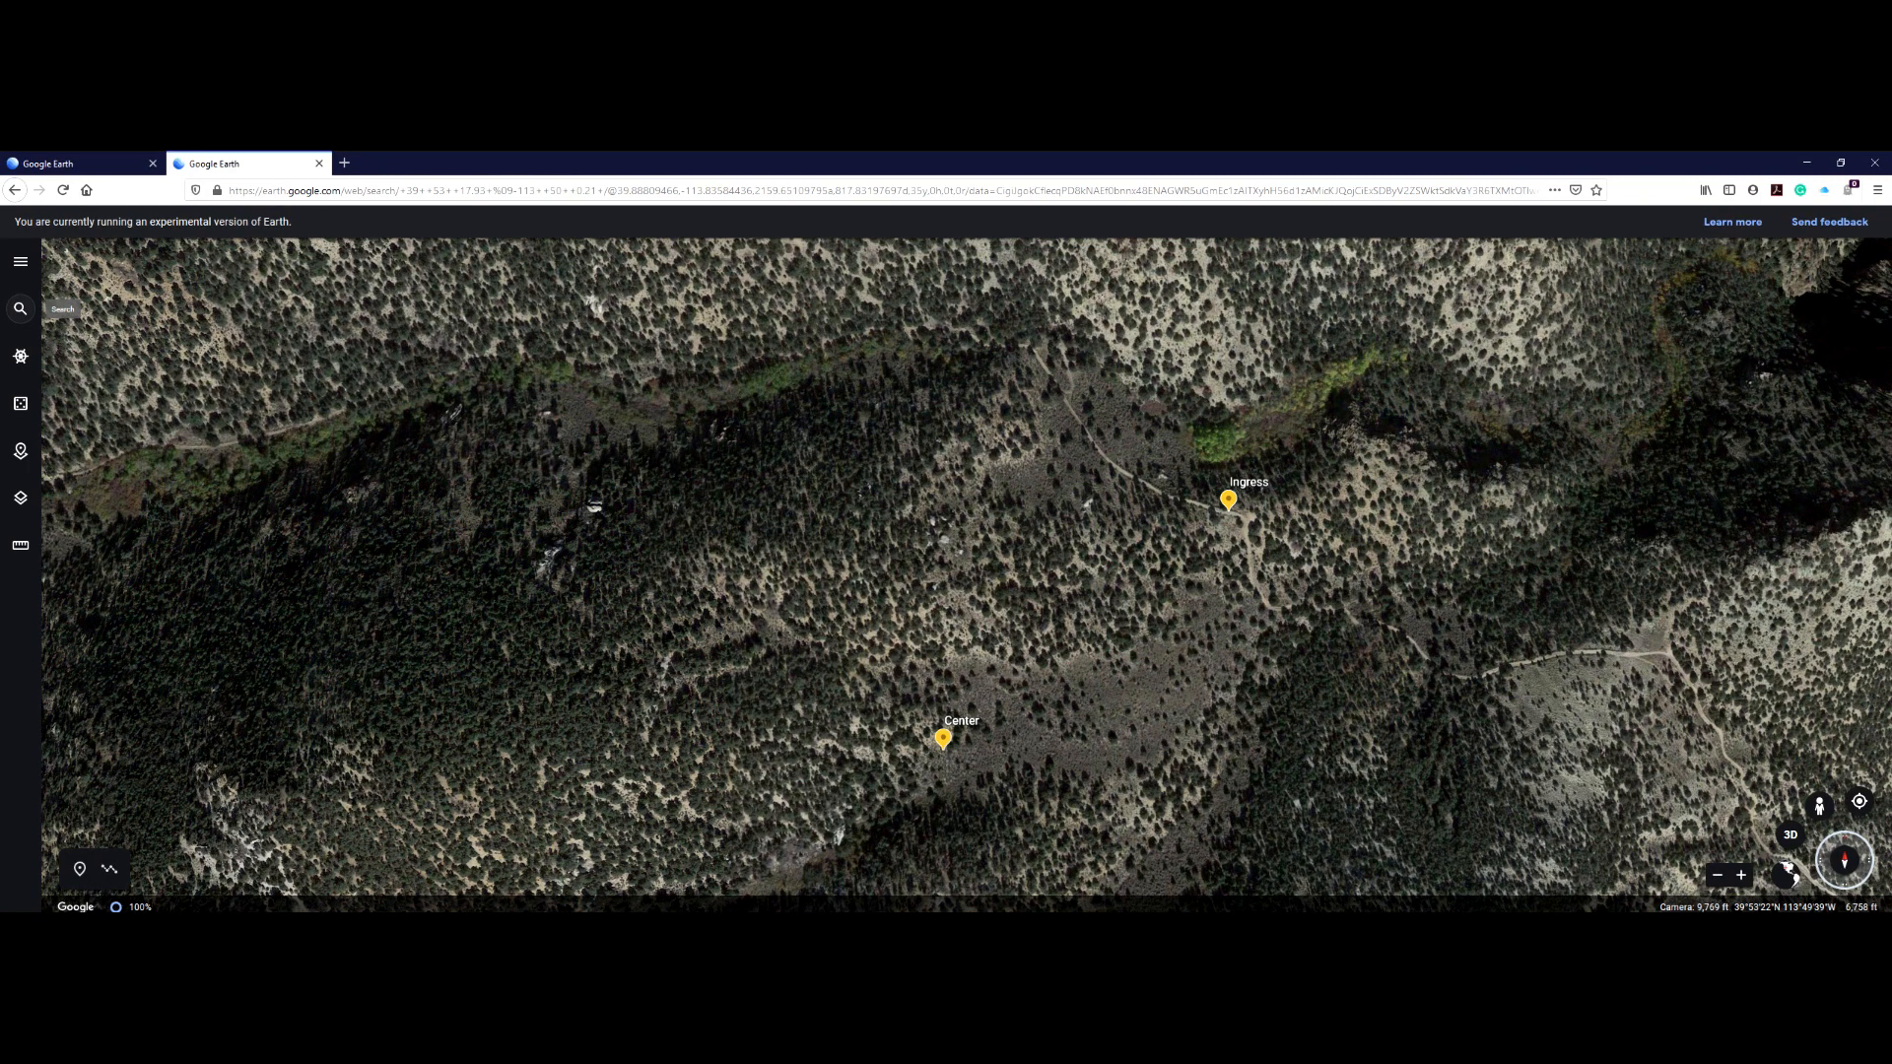
- Replace the searched coordinates with the claim's NW corner, 39 53 18.64 -113 50 18.41, and run the search
left_click(20, 308)
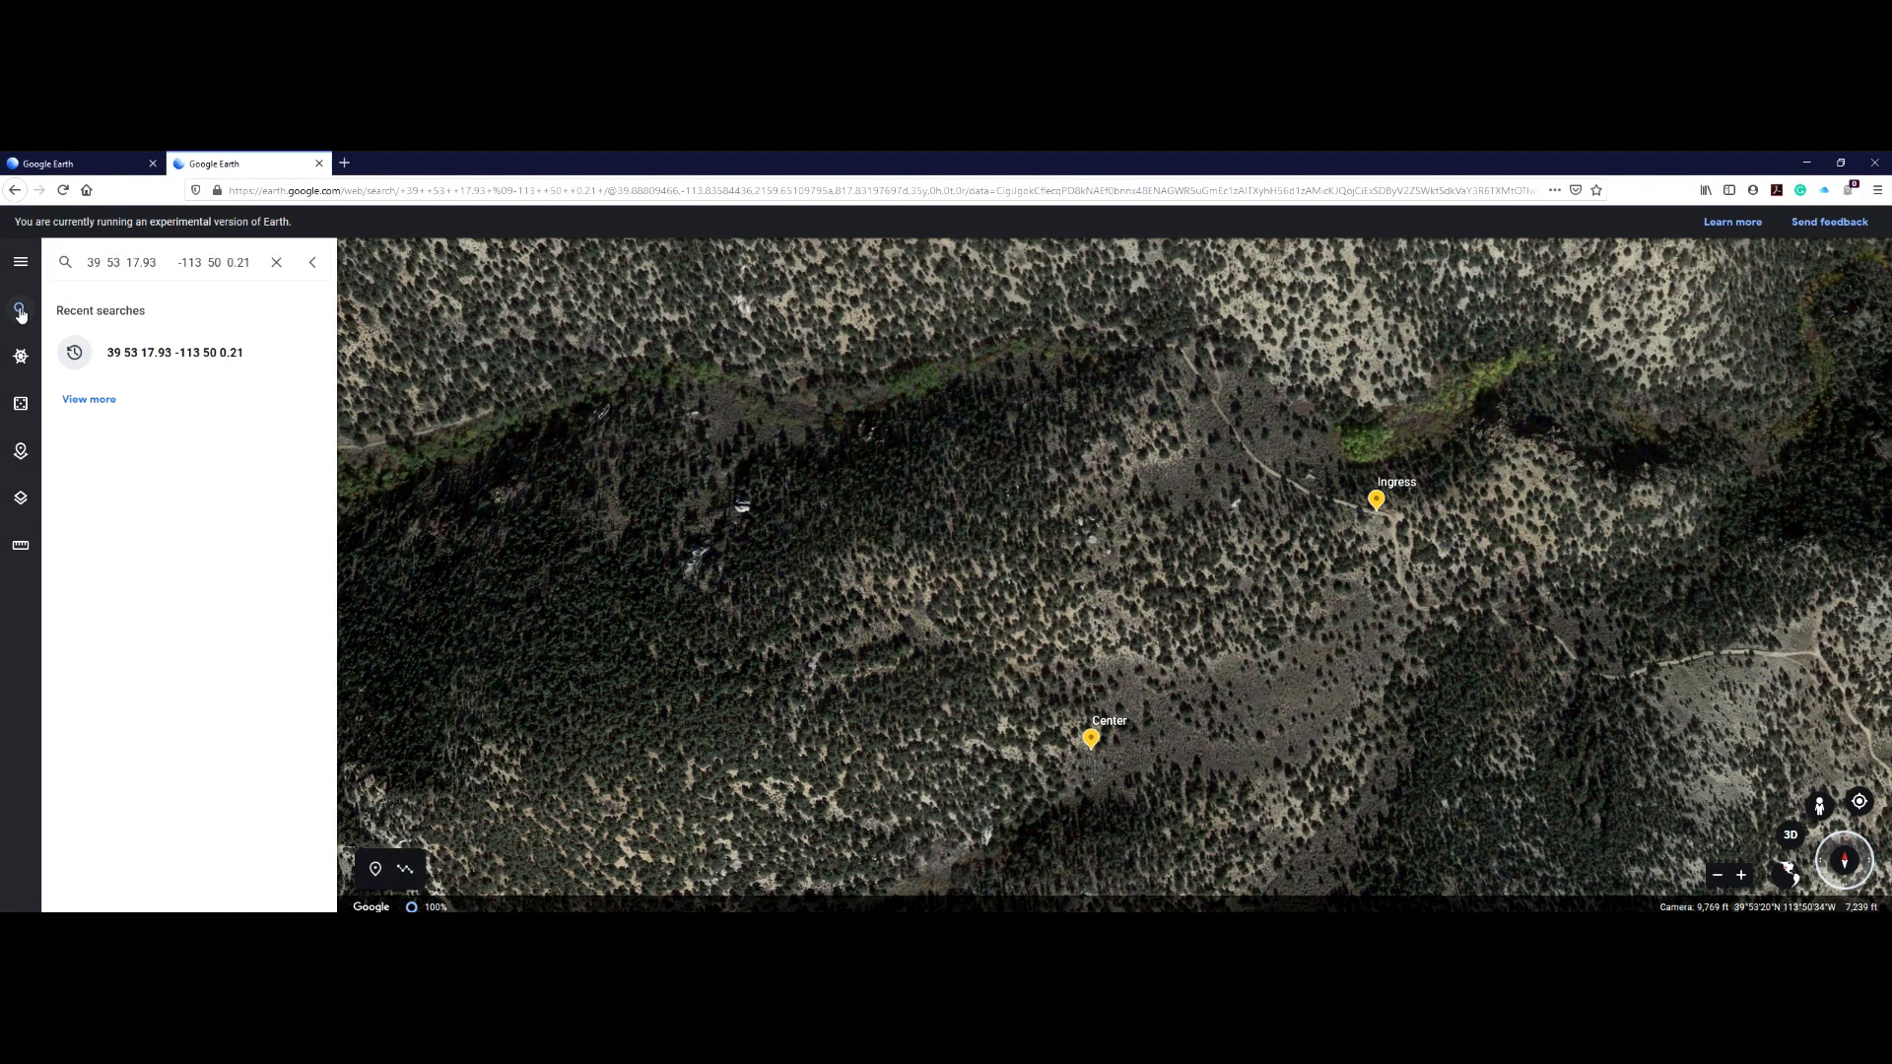
triple_click(120, 261)
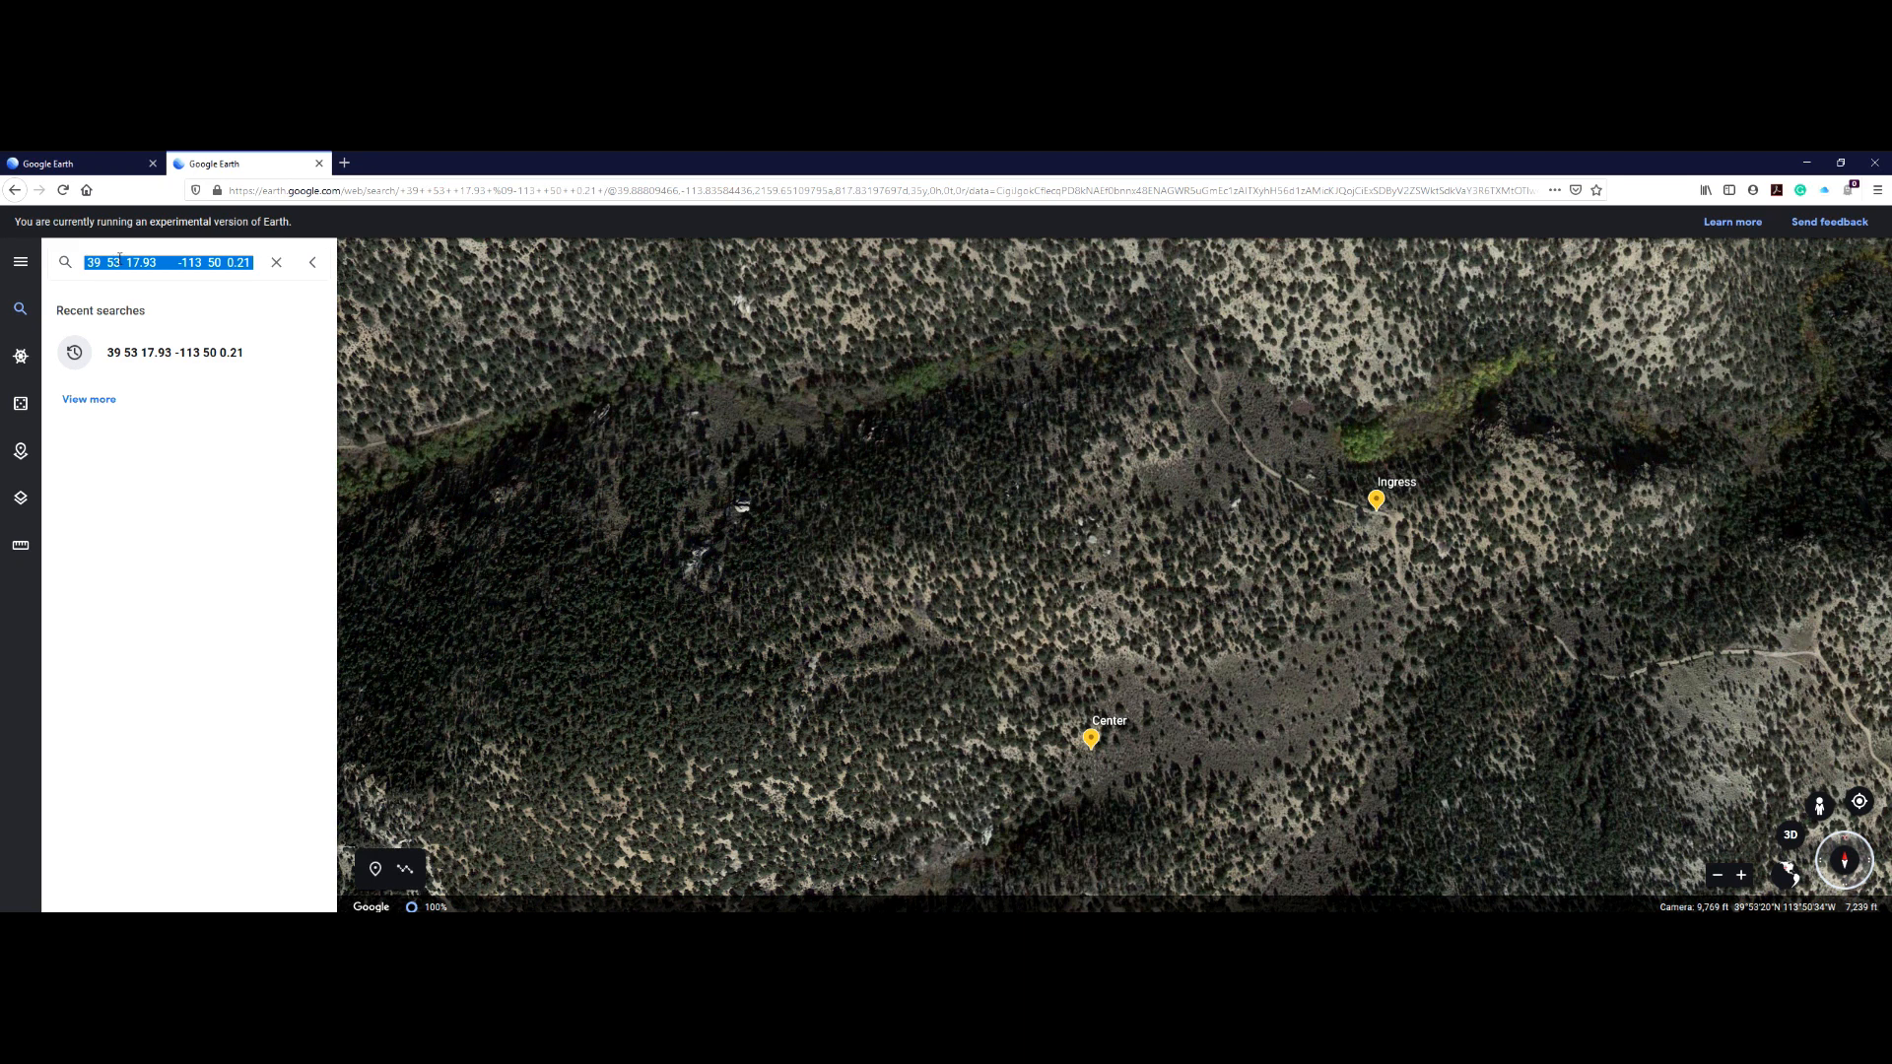
type("39 53 18.21  -113 50 18.58")
key("Return")
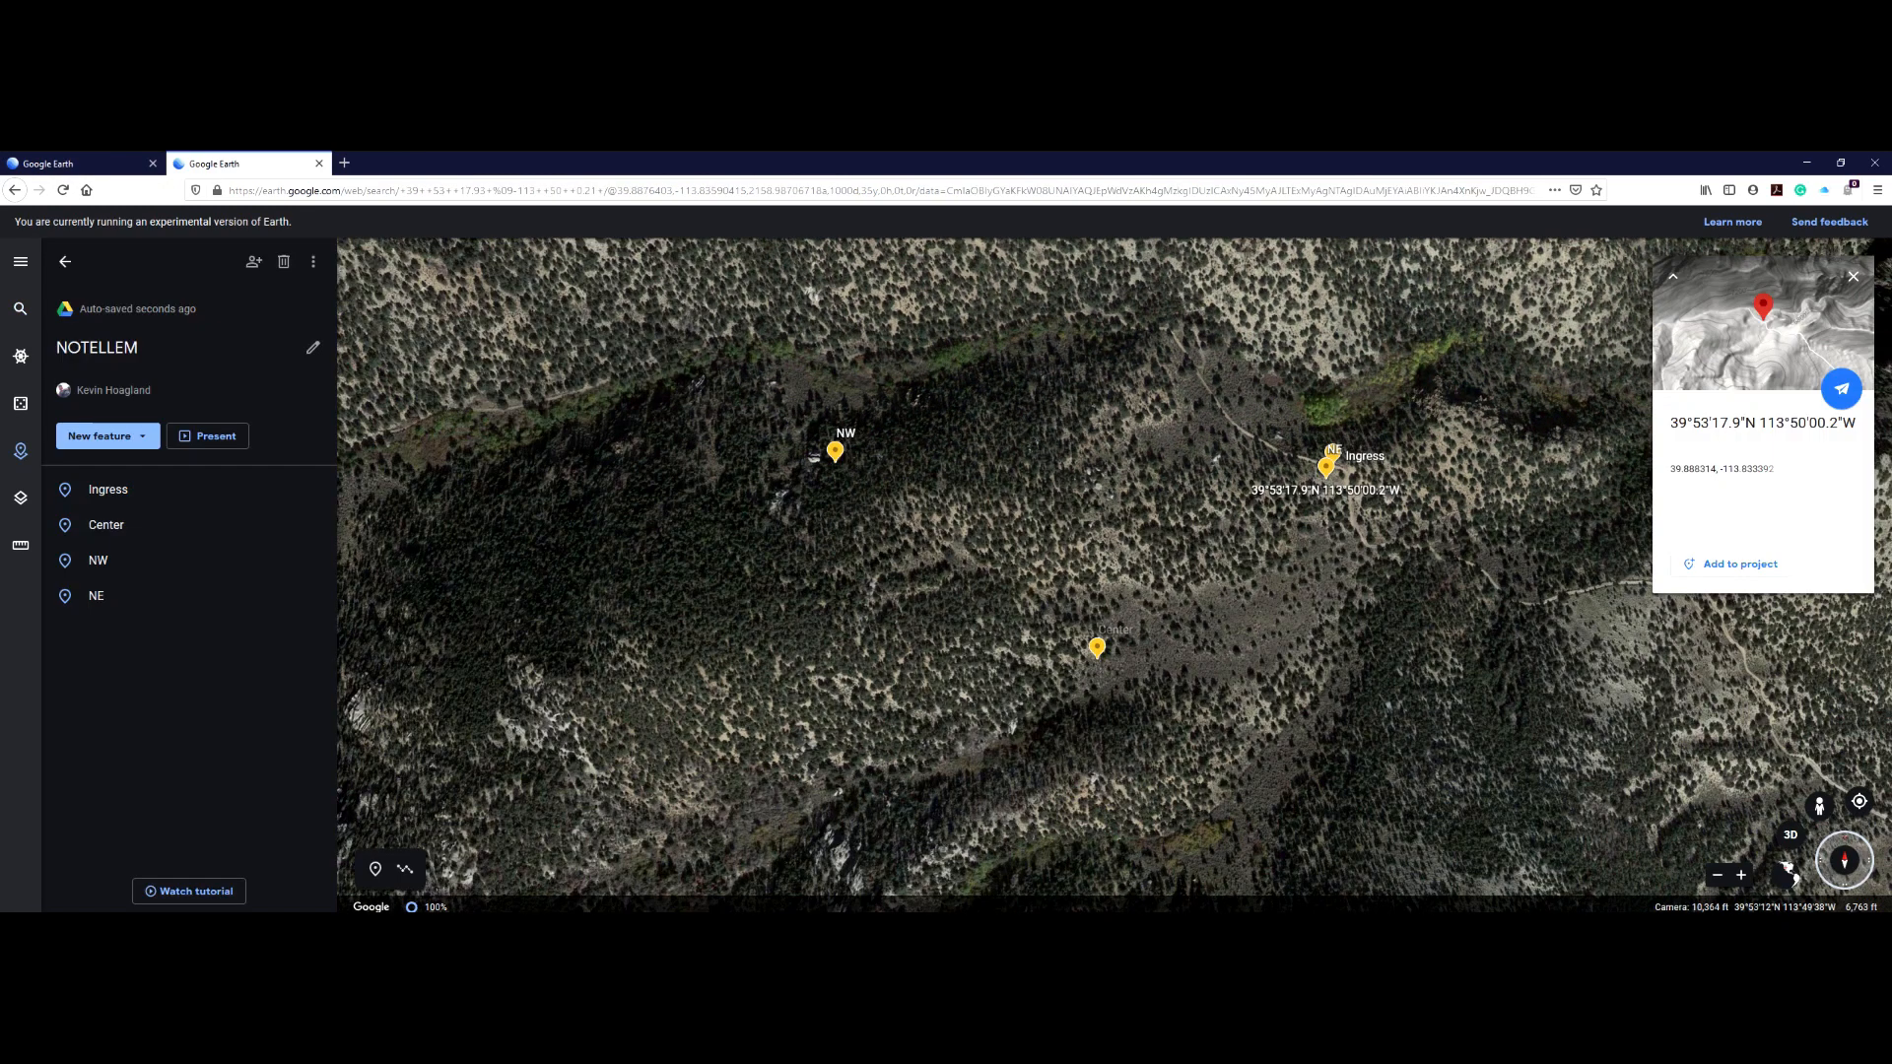
- Search for the claim's SE corner at 39 53 6.05 -113 50 0.52 and save it to the NOTELLEM project as SE
left_click(20, 309)
triple_click(161, 260)
type("39  53  6.05 \t-113  50  0.52")
key("Return")
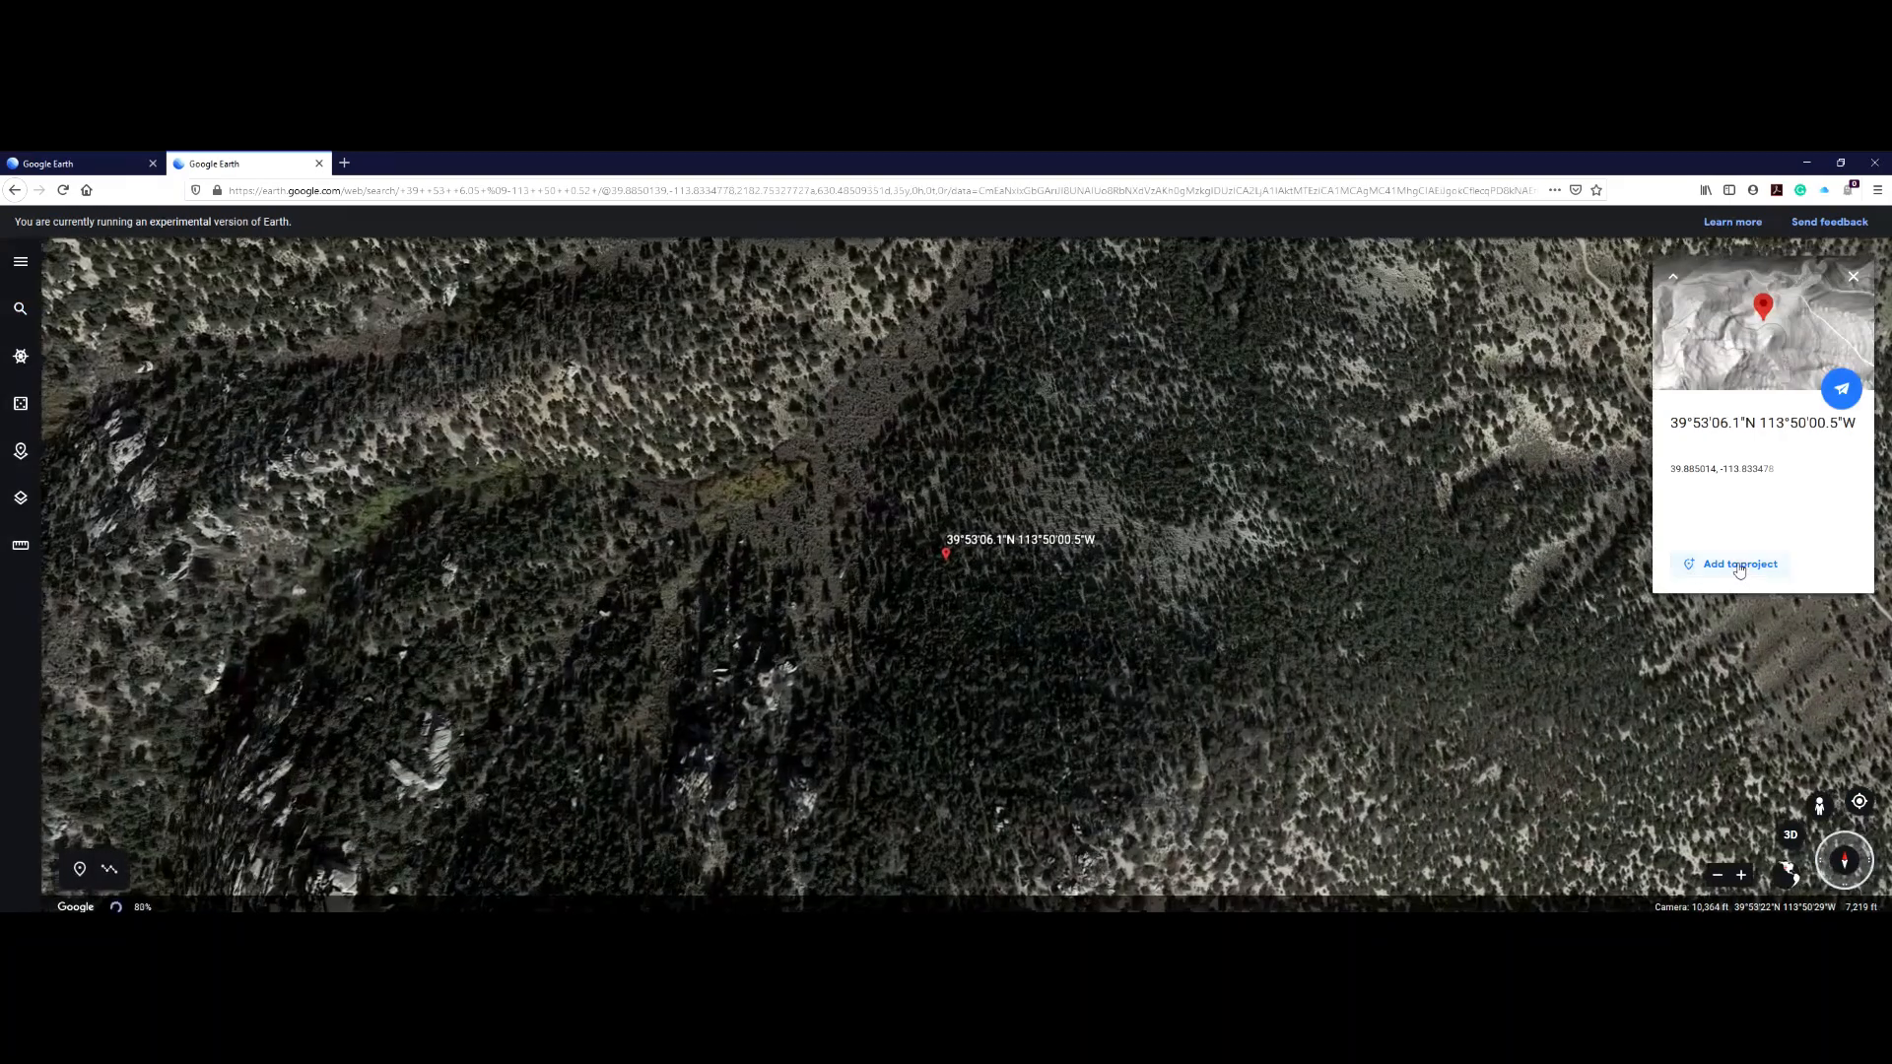
left_click(1741, 564)
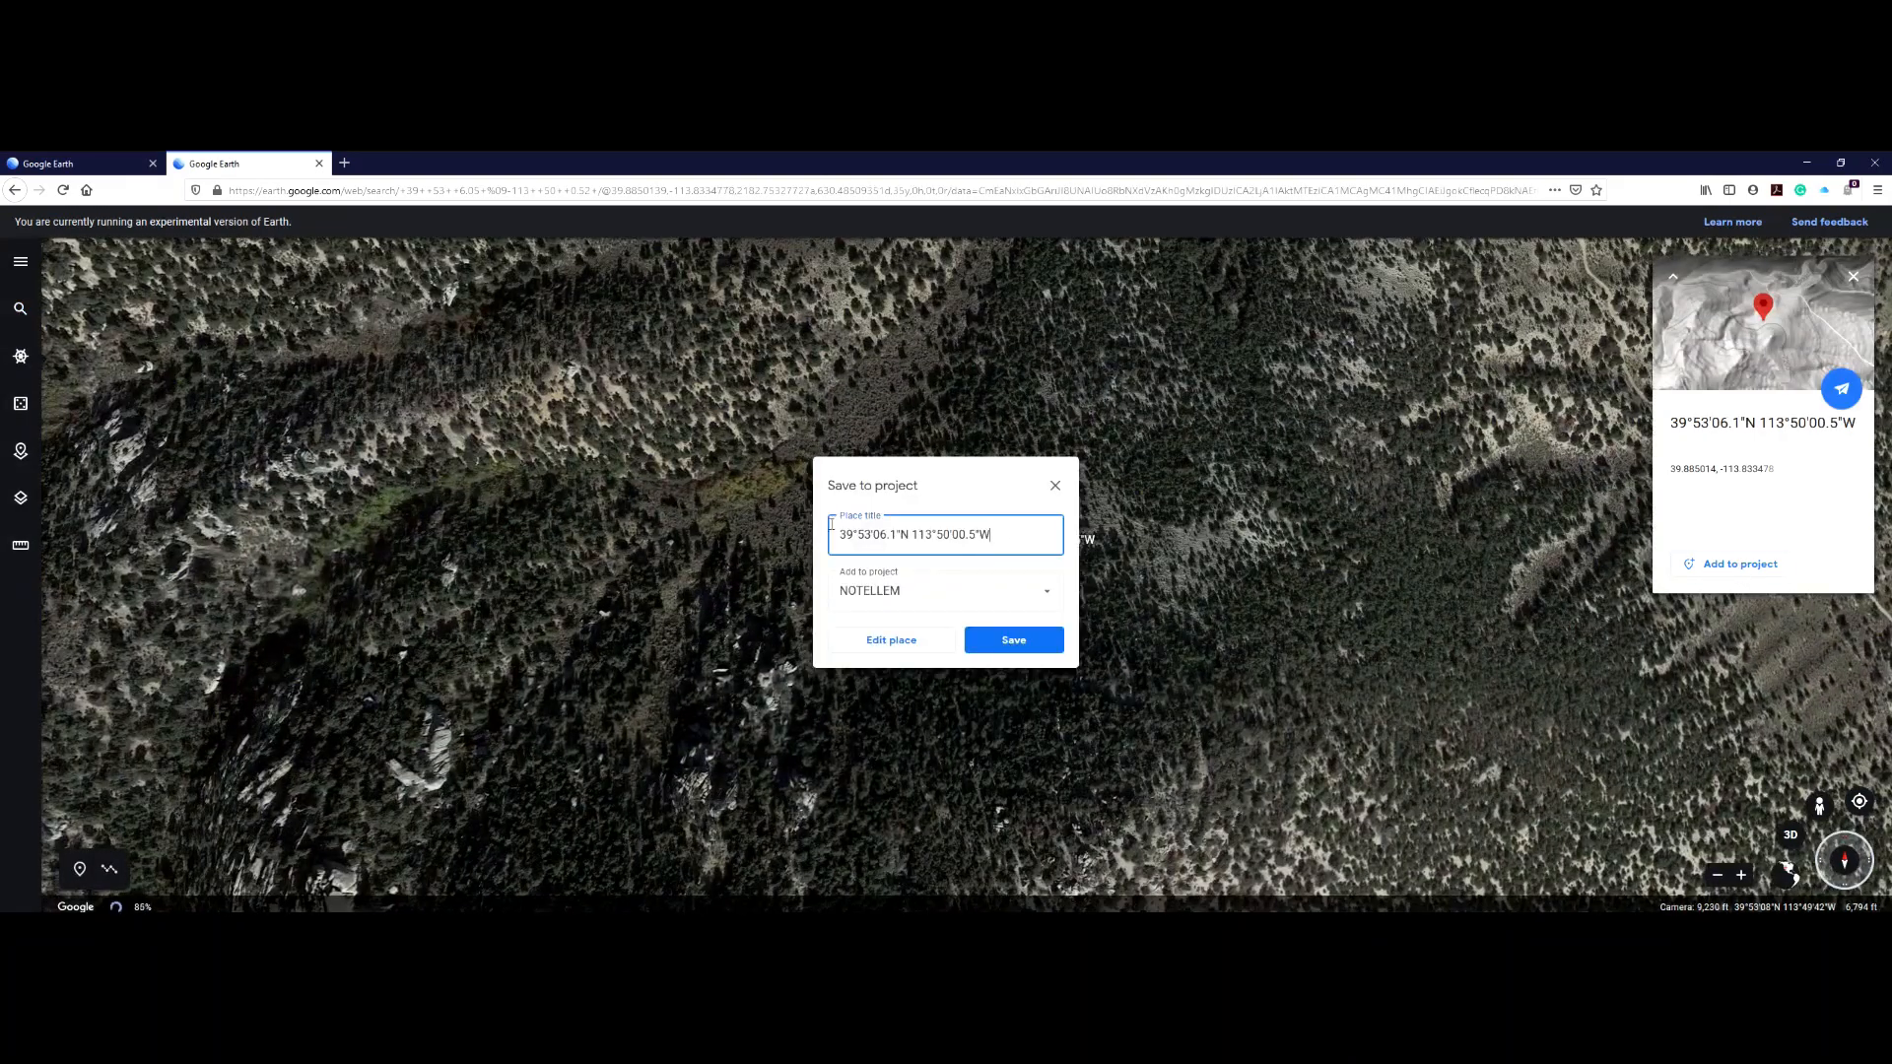
left_click(1014, 639)
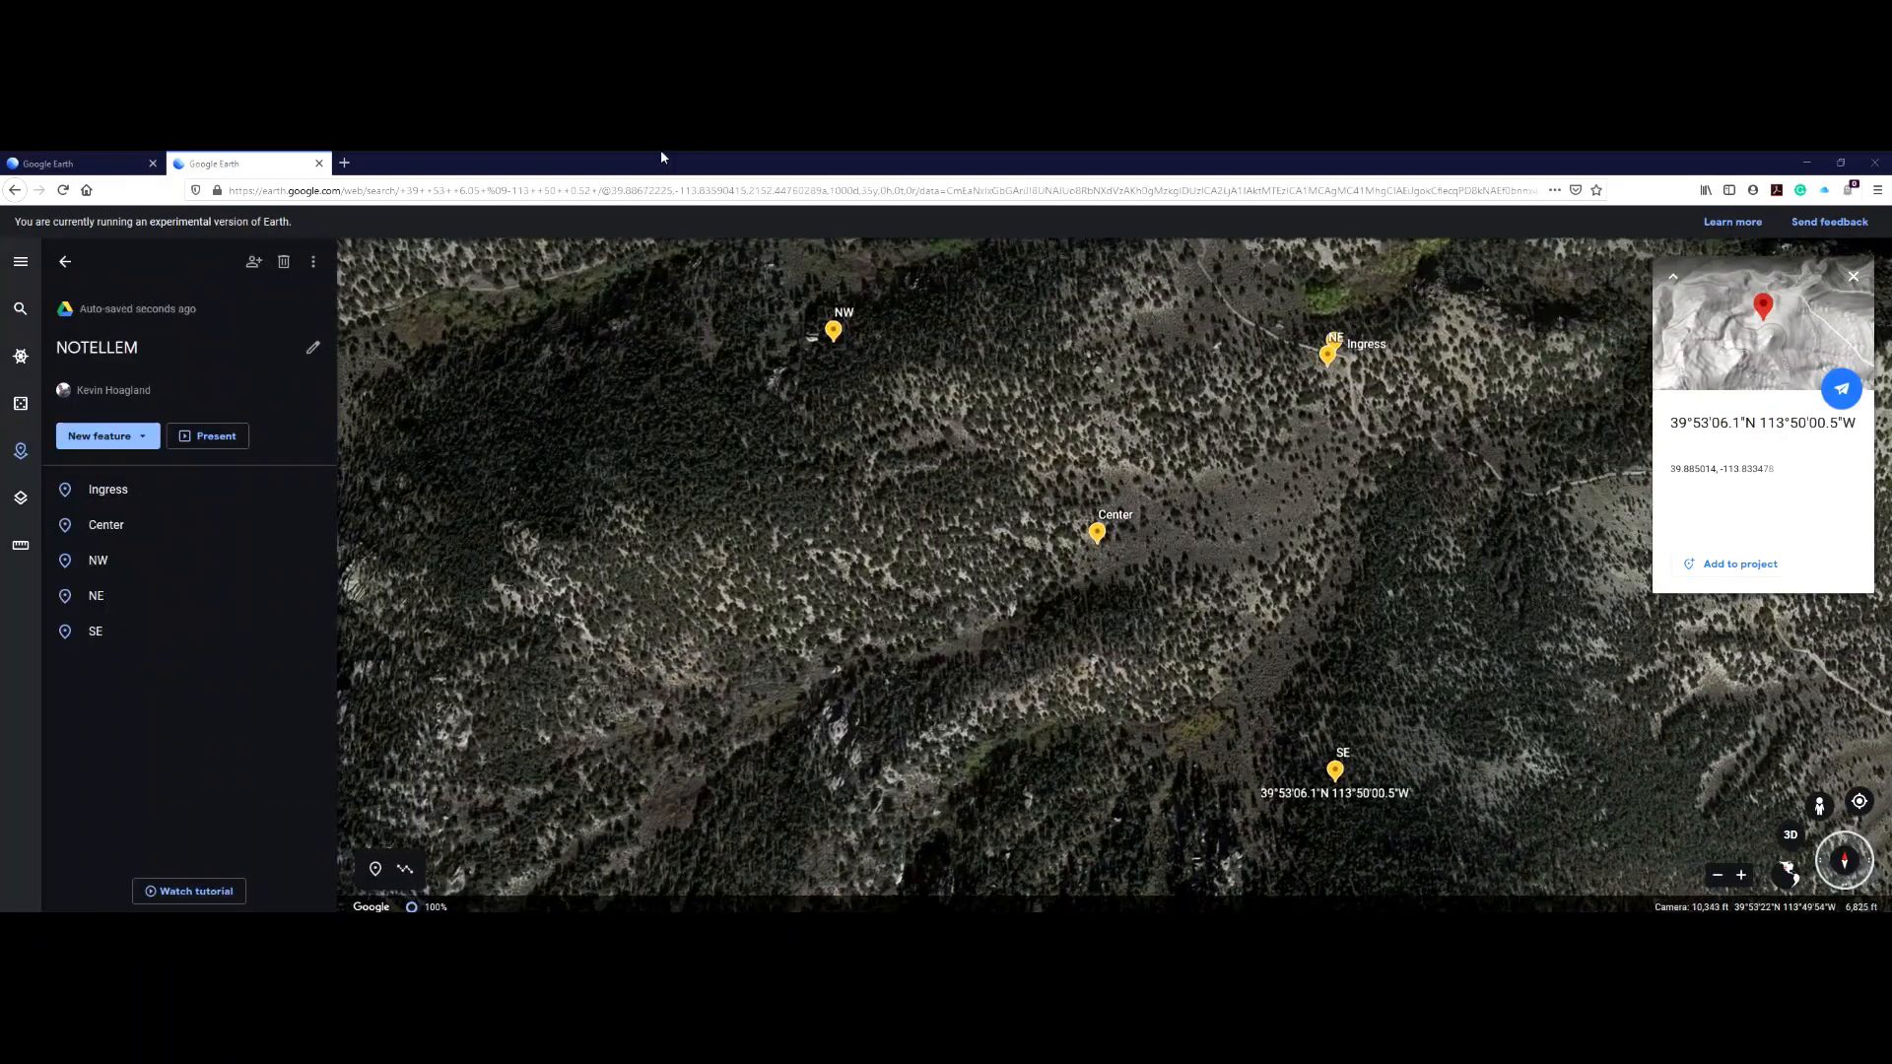
left_click(1853, 281)
- Search for the claim's SW corner at 39 53 6.55 -113 50 18.99 and save it to the NOTELLEM project as SW
left_click(19, 309)
triple_click(161, 260)
type("39  53  6.55 \t-113  50  18.99")
key("Return")
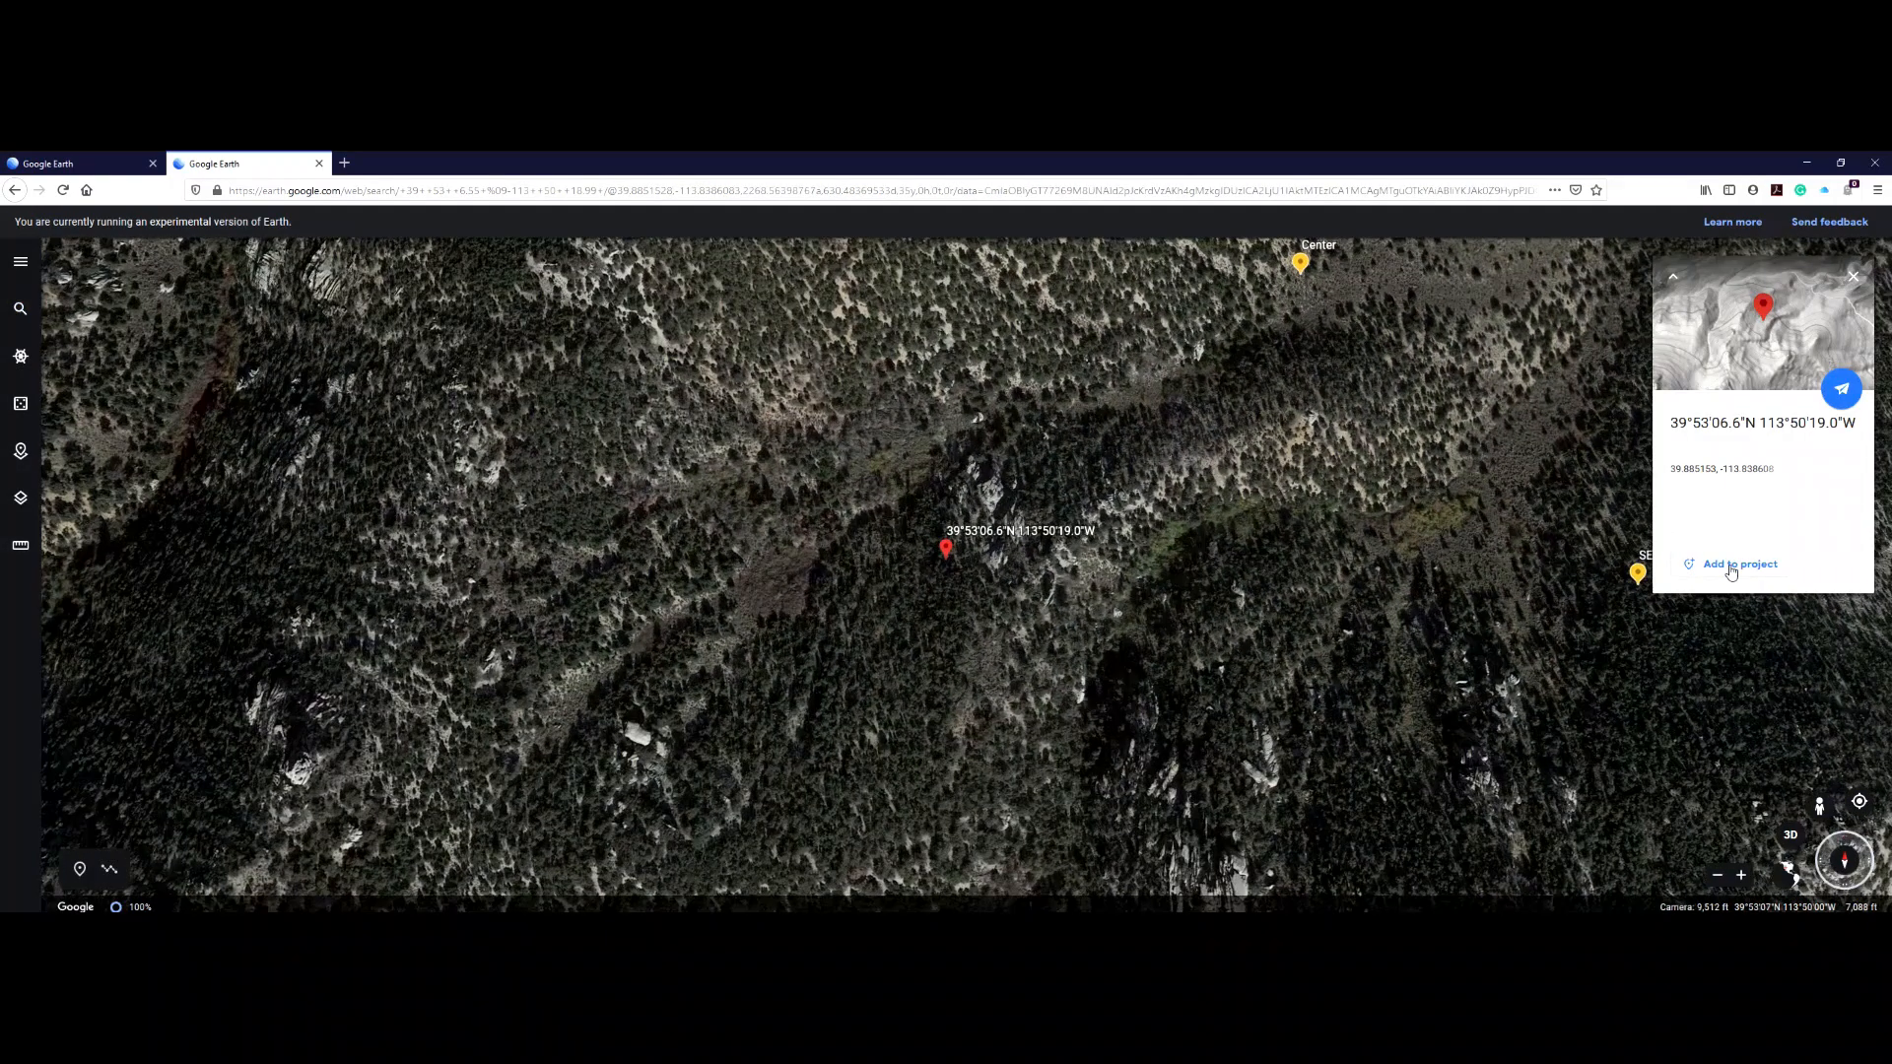
left_click(1740, 564)
type("SW")
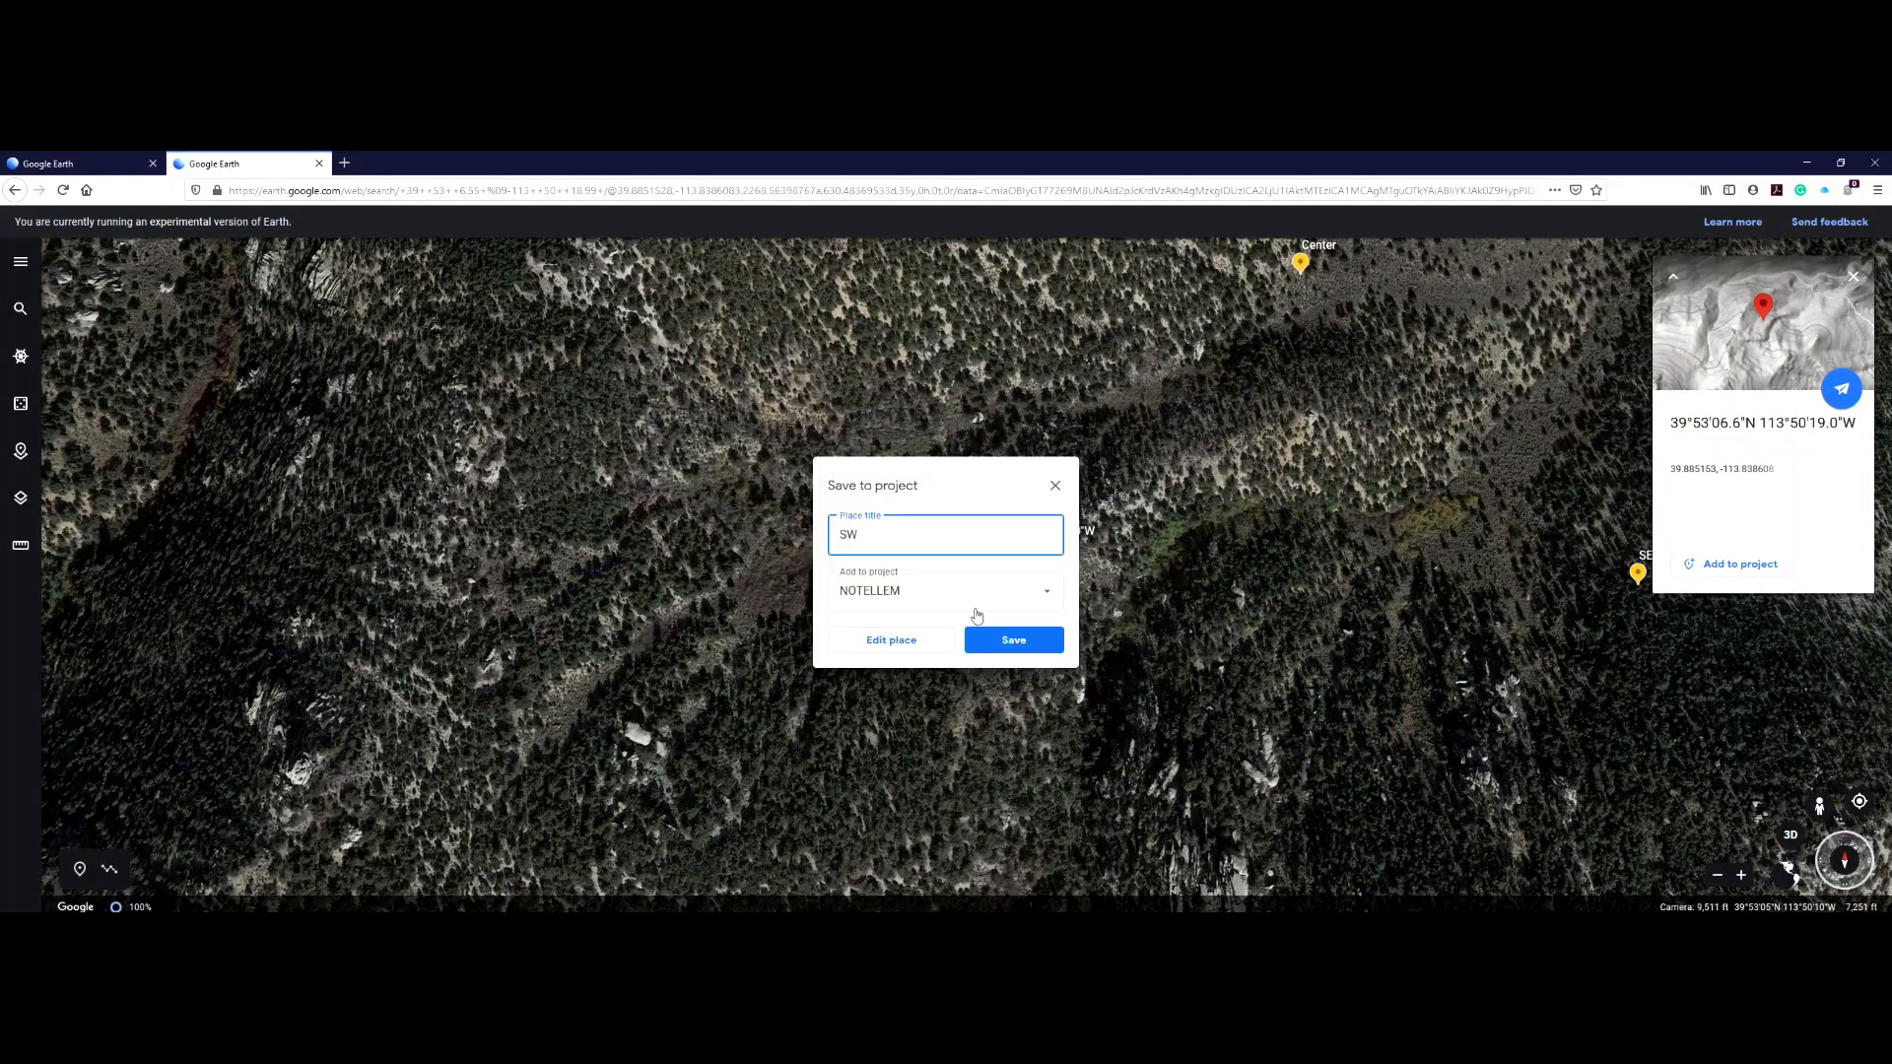
left_click(1017, 640)
left_click(1853, 277)
- Change the Ingress placemark's color to white and its size to Small, returning to the project's feature list
scroll(1468, 466, "down", 5)
left_click_drag(1461, 493, 1386, 546)
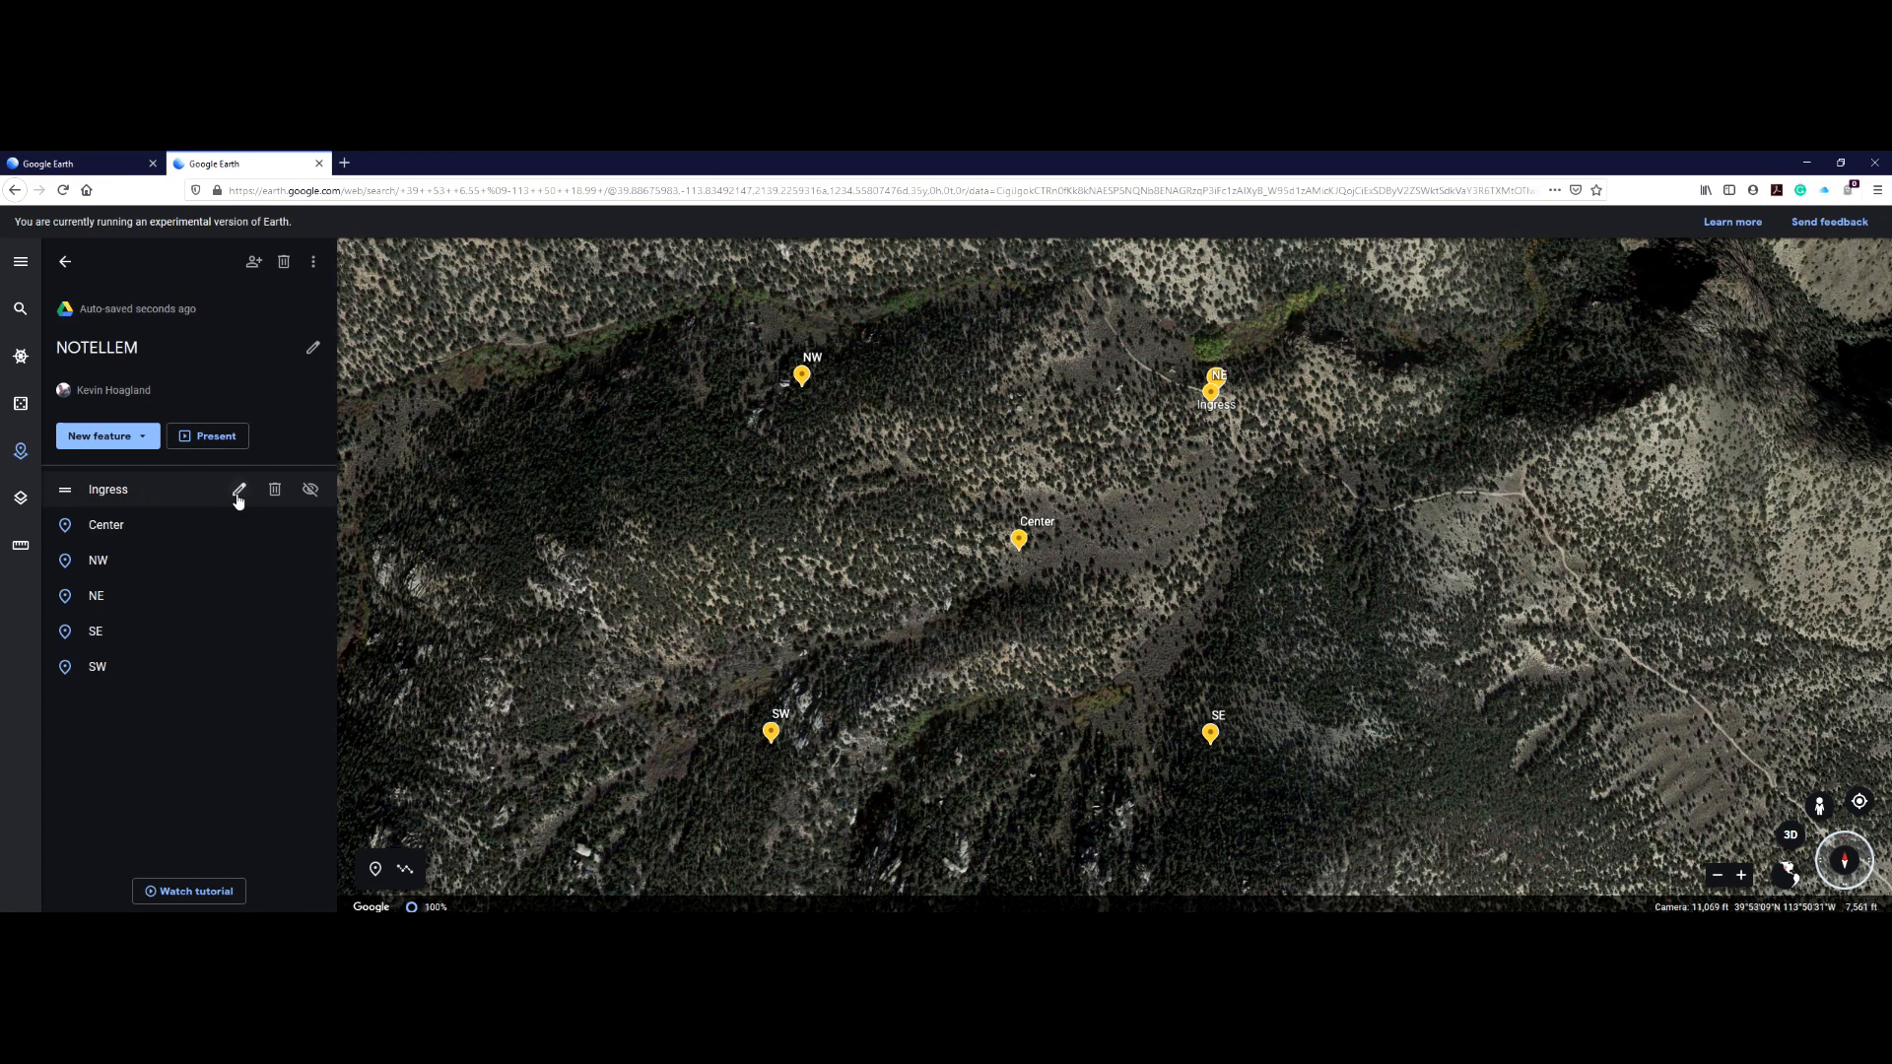
left_click(238, 492)
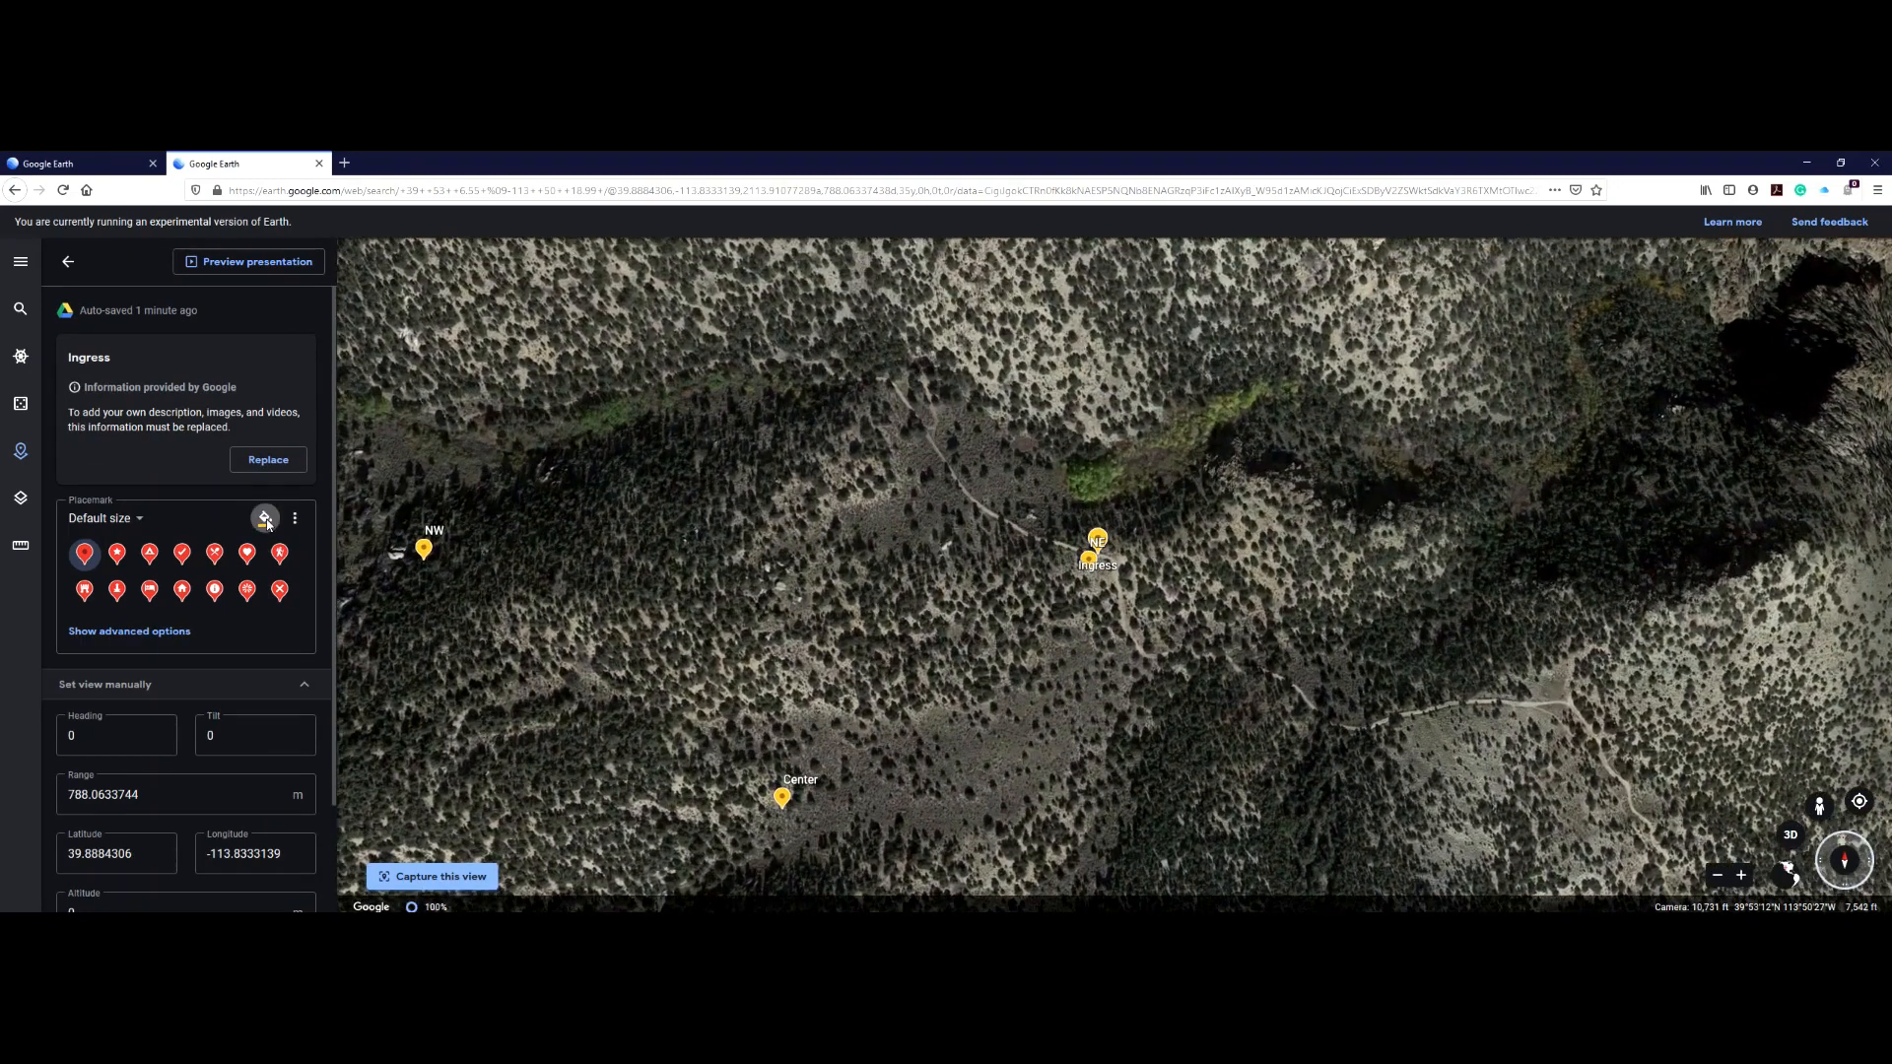
left_click(264, 520)
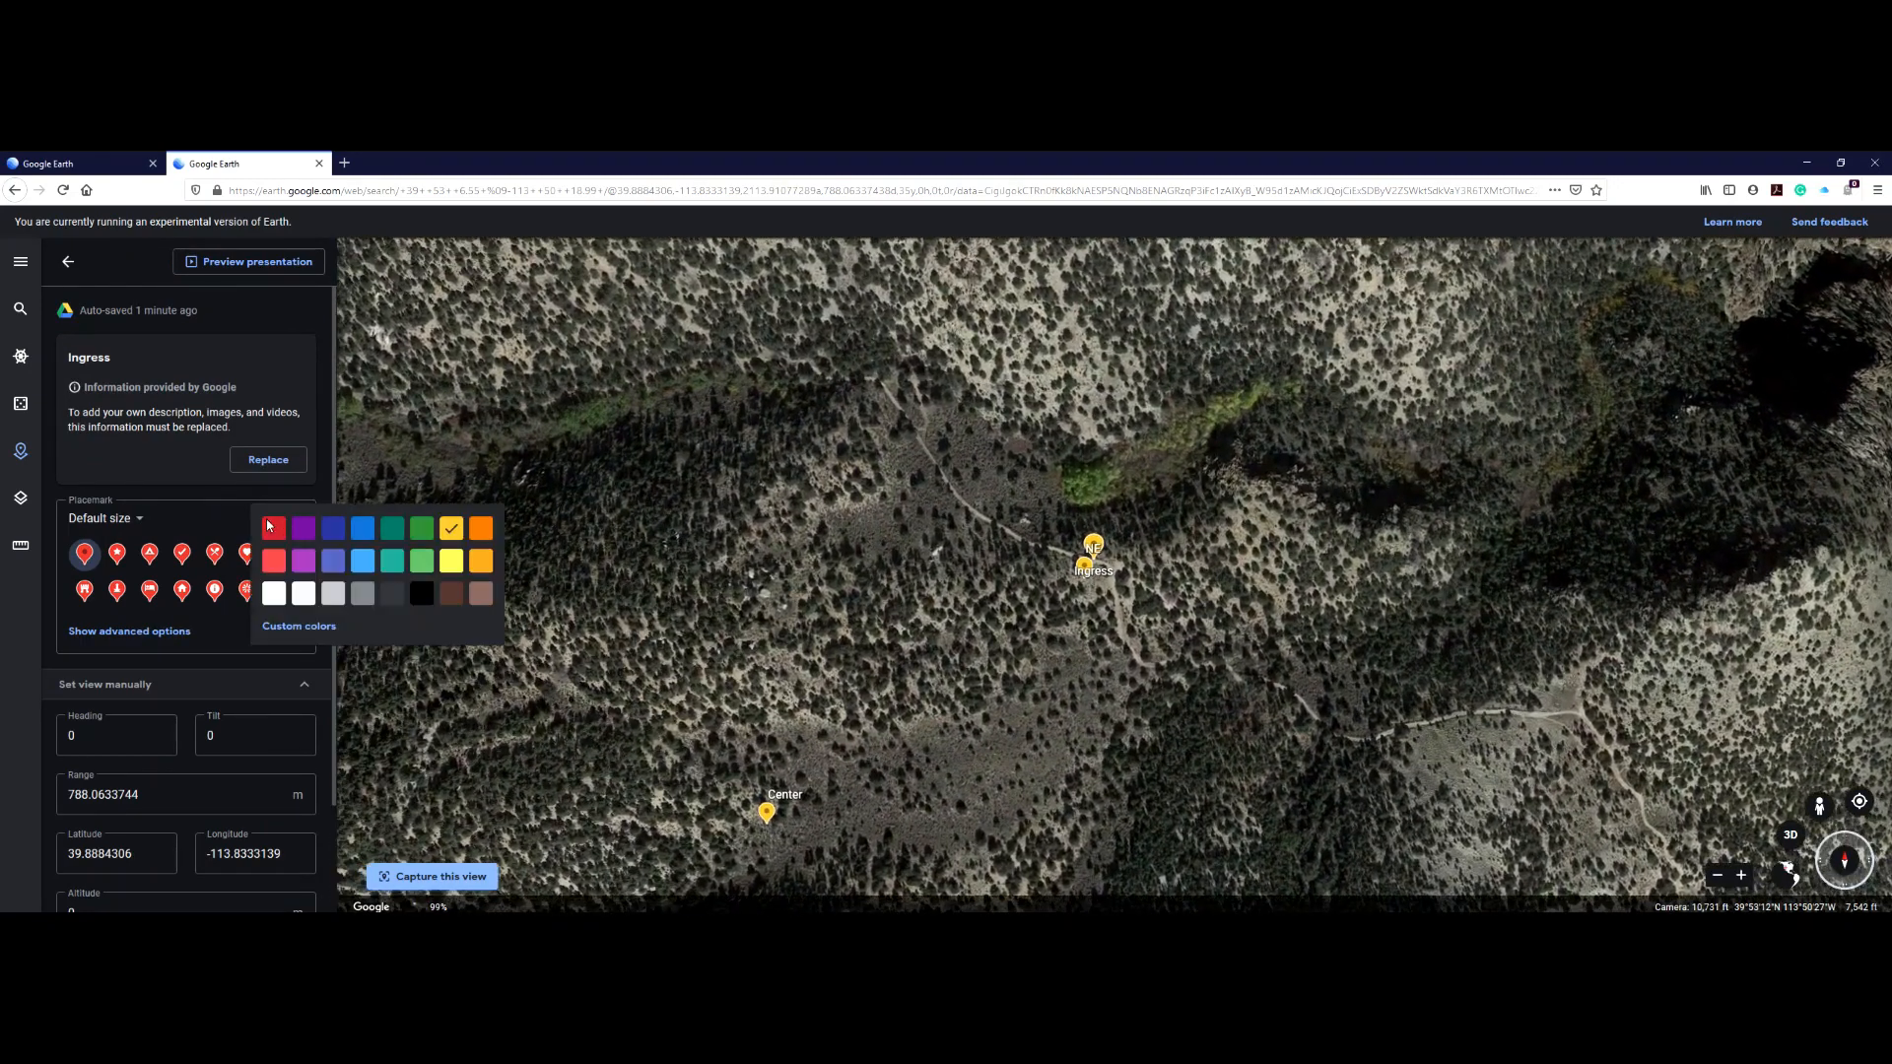
left_click(271, 594)
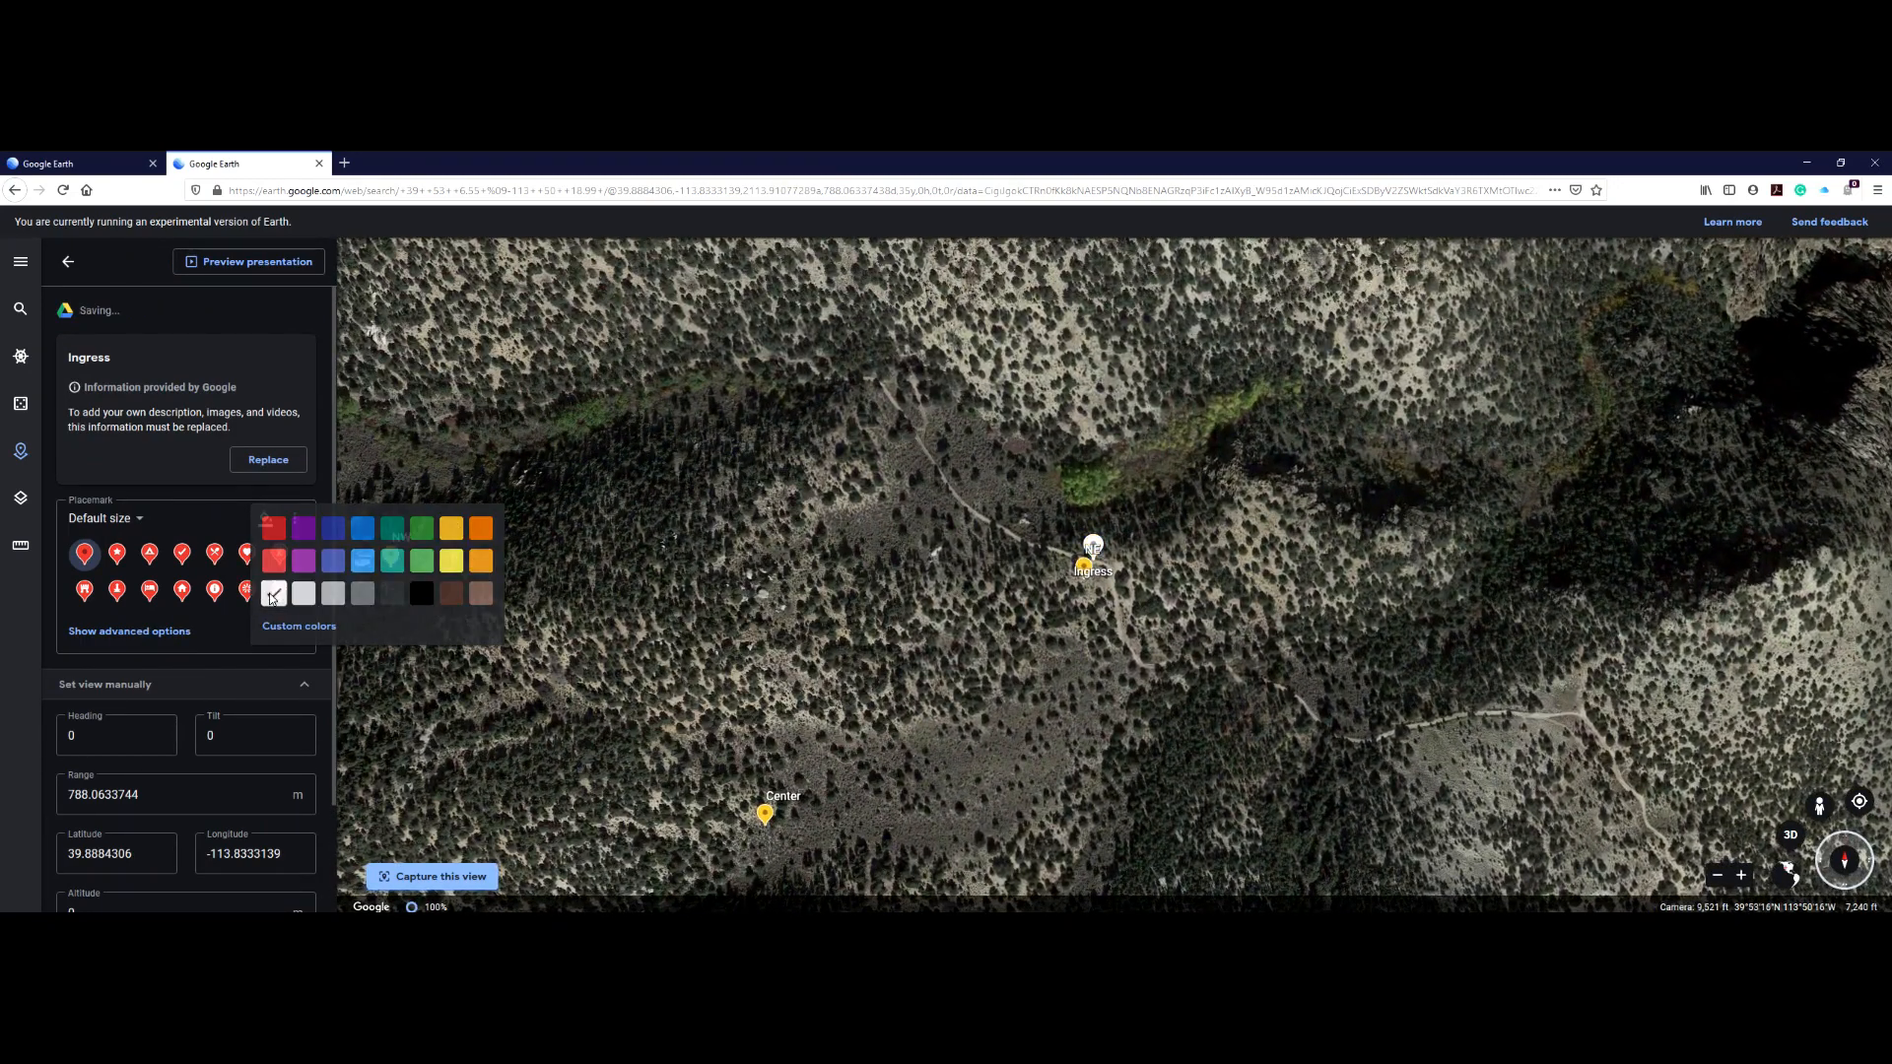
left_click(137, 521)
left_click(105, 567)
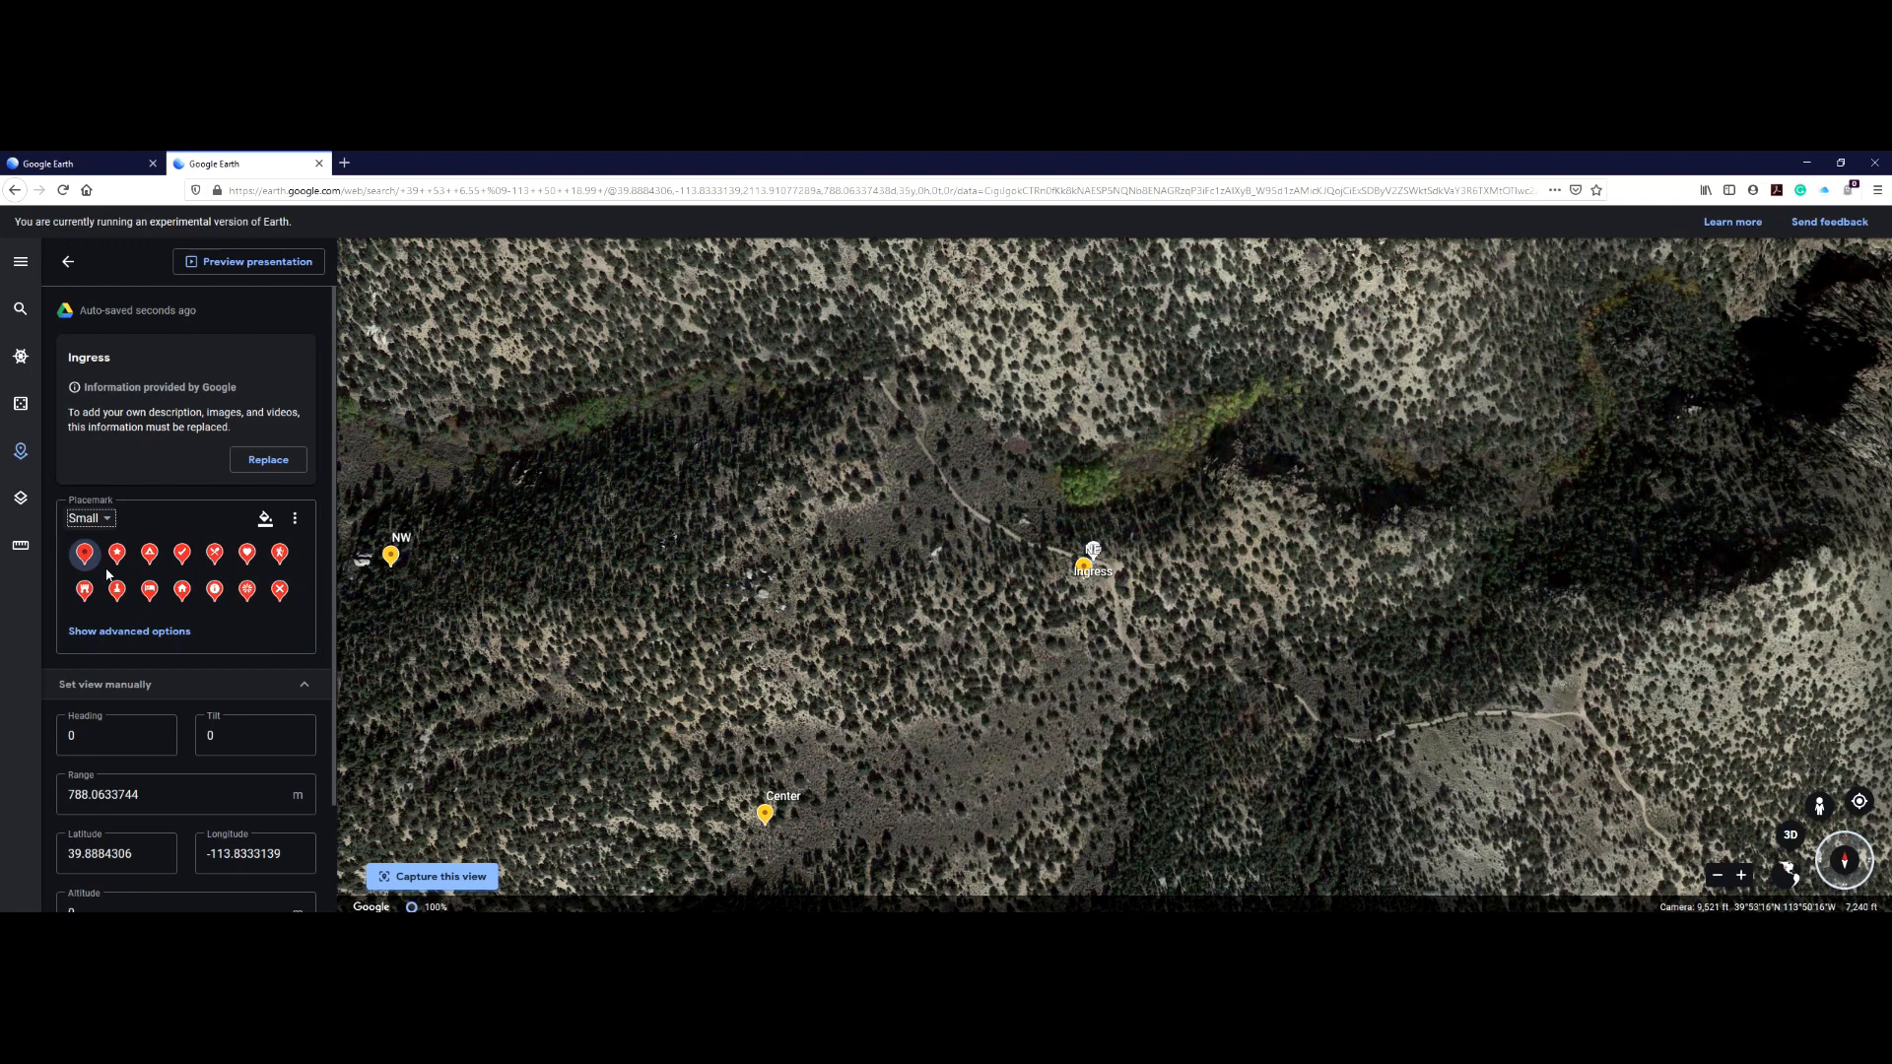
left_click(68, 261)
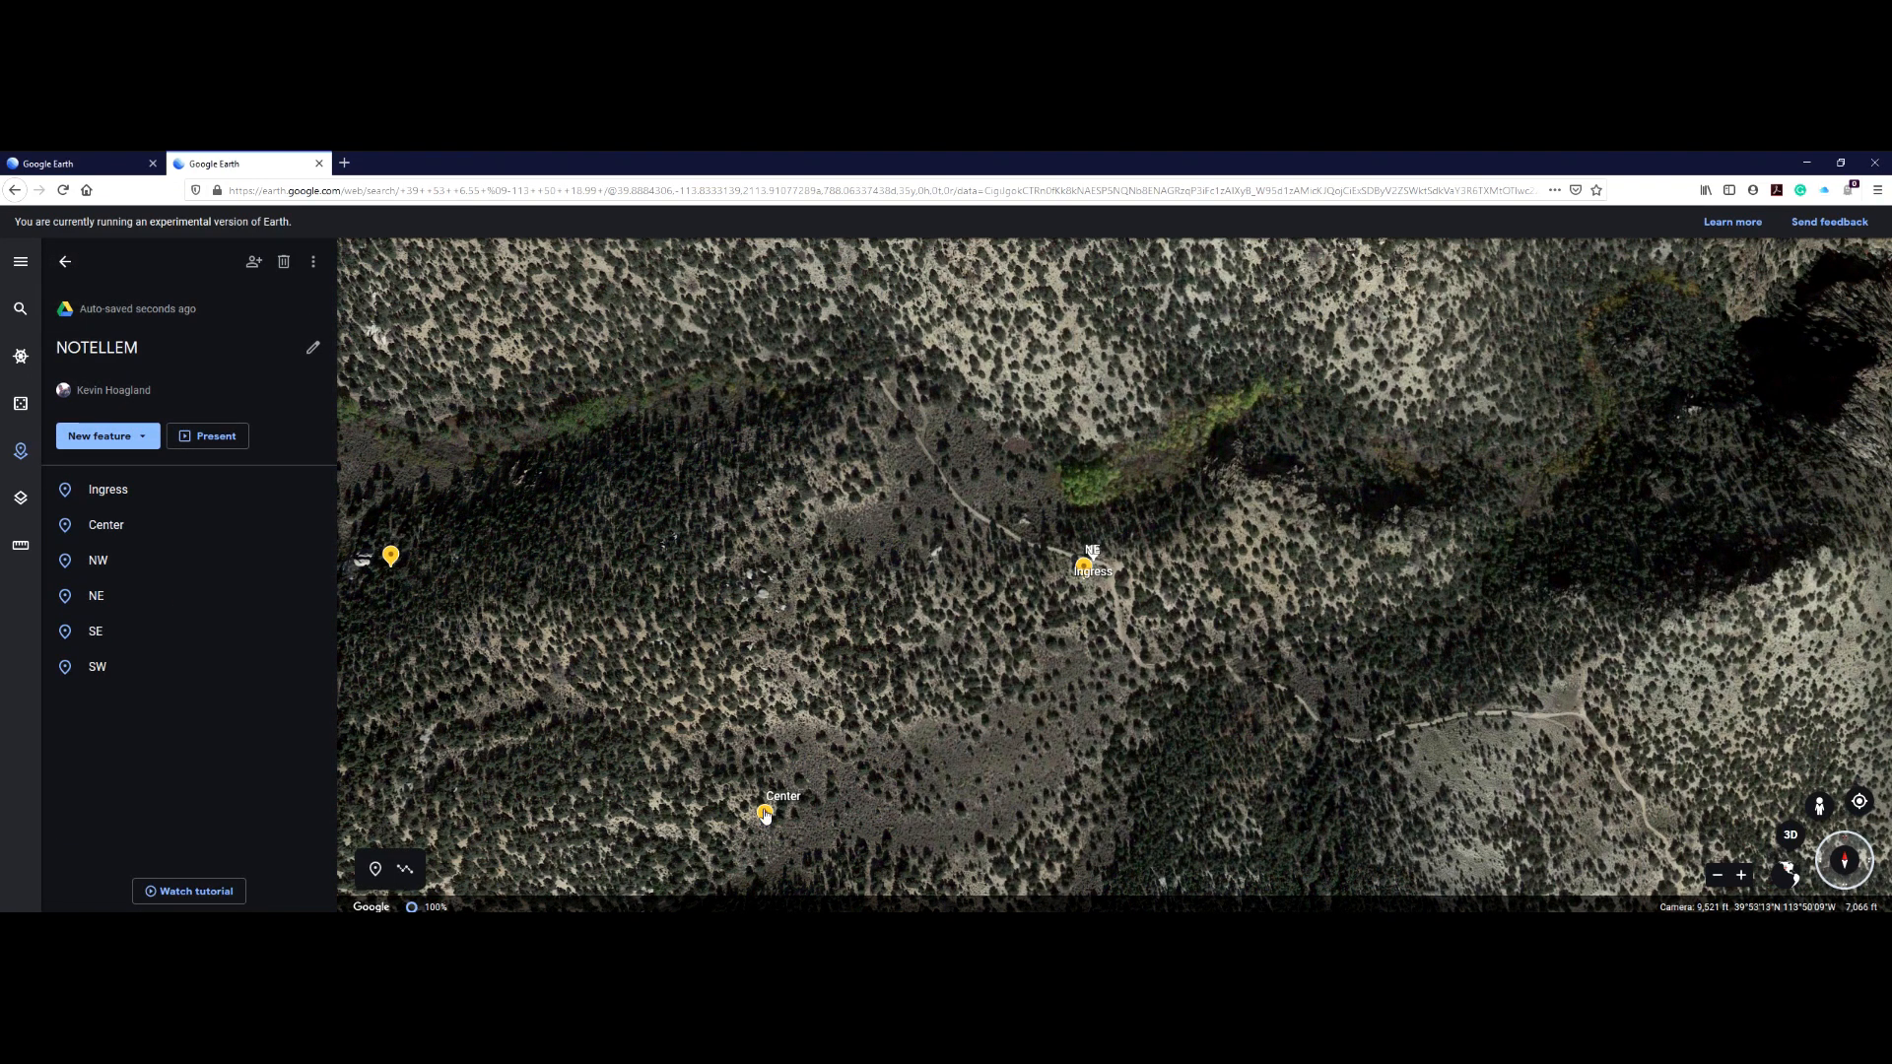
- Change the Center placemark's color to white and its size to Small, returning to the project's feature list
left_click(95, 524)
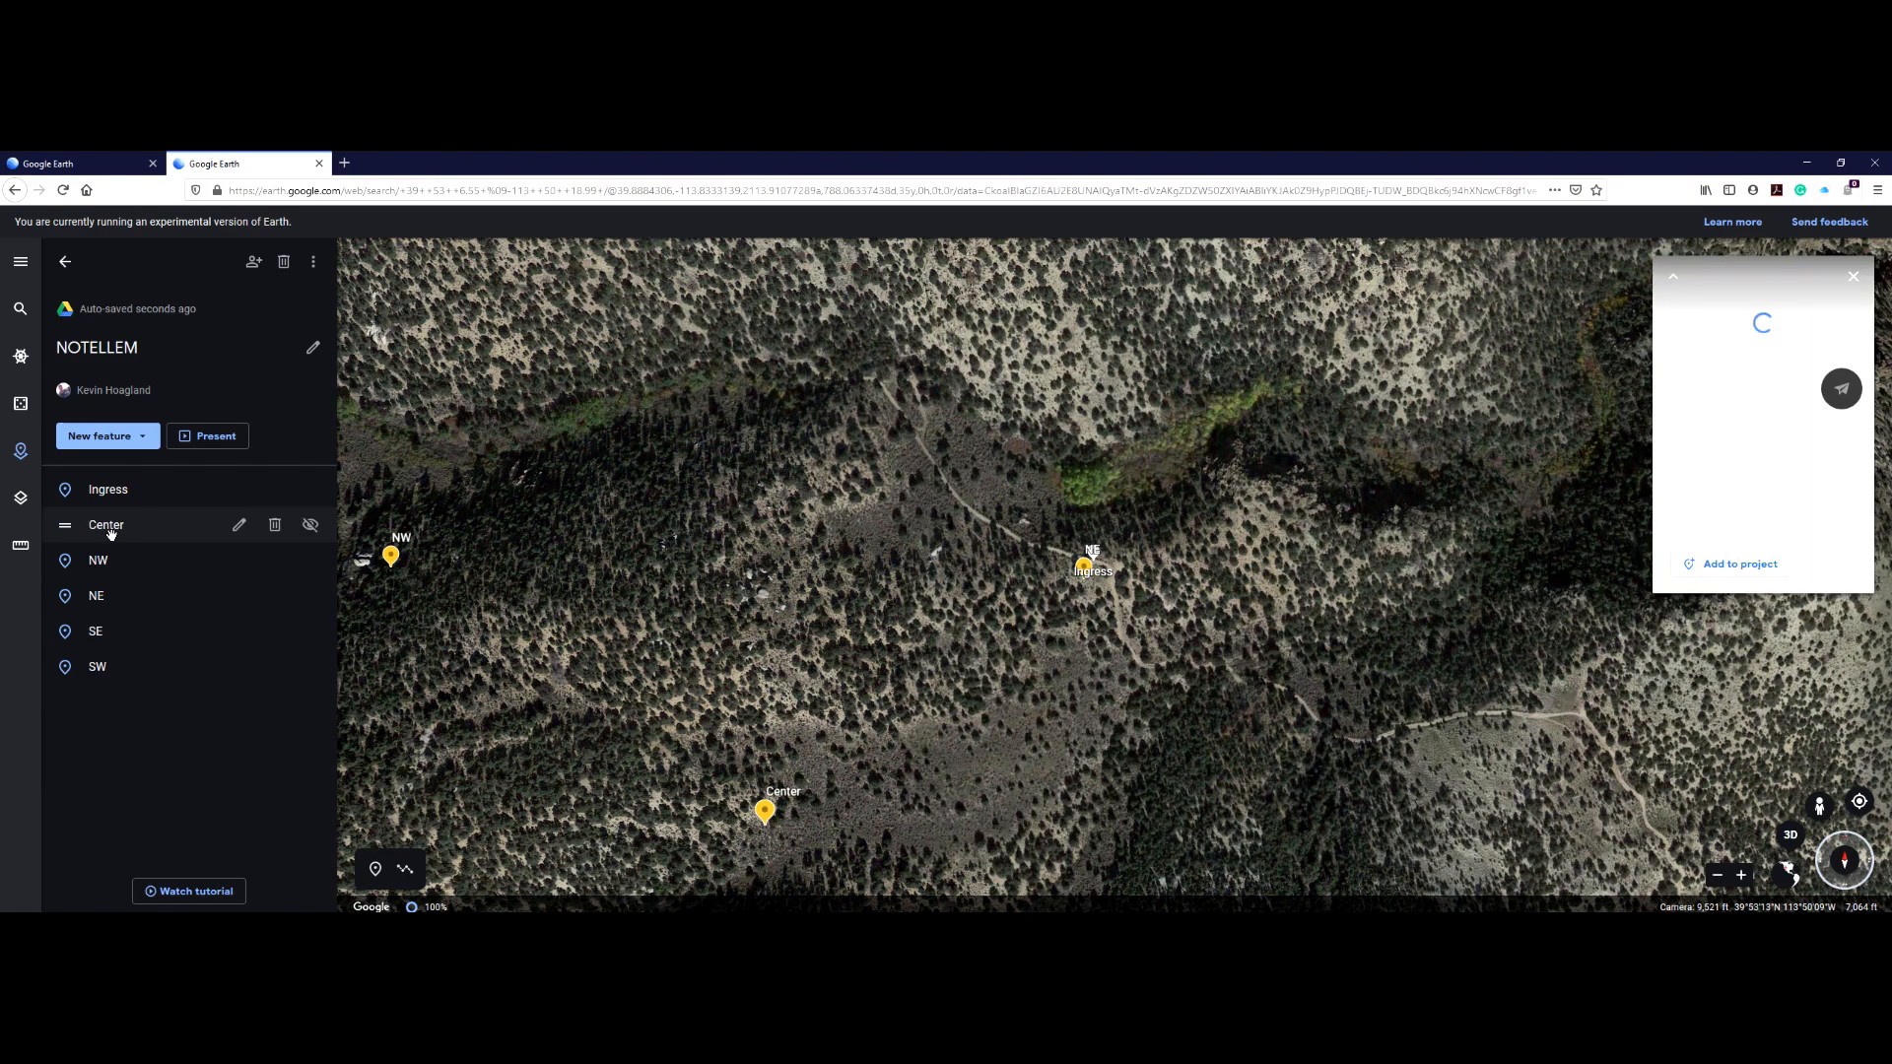
left_click(239, 527)
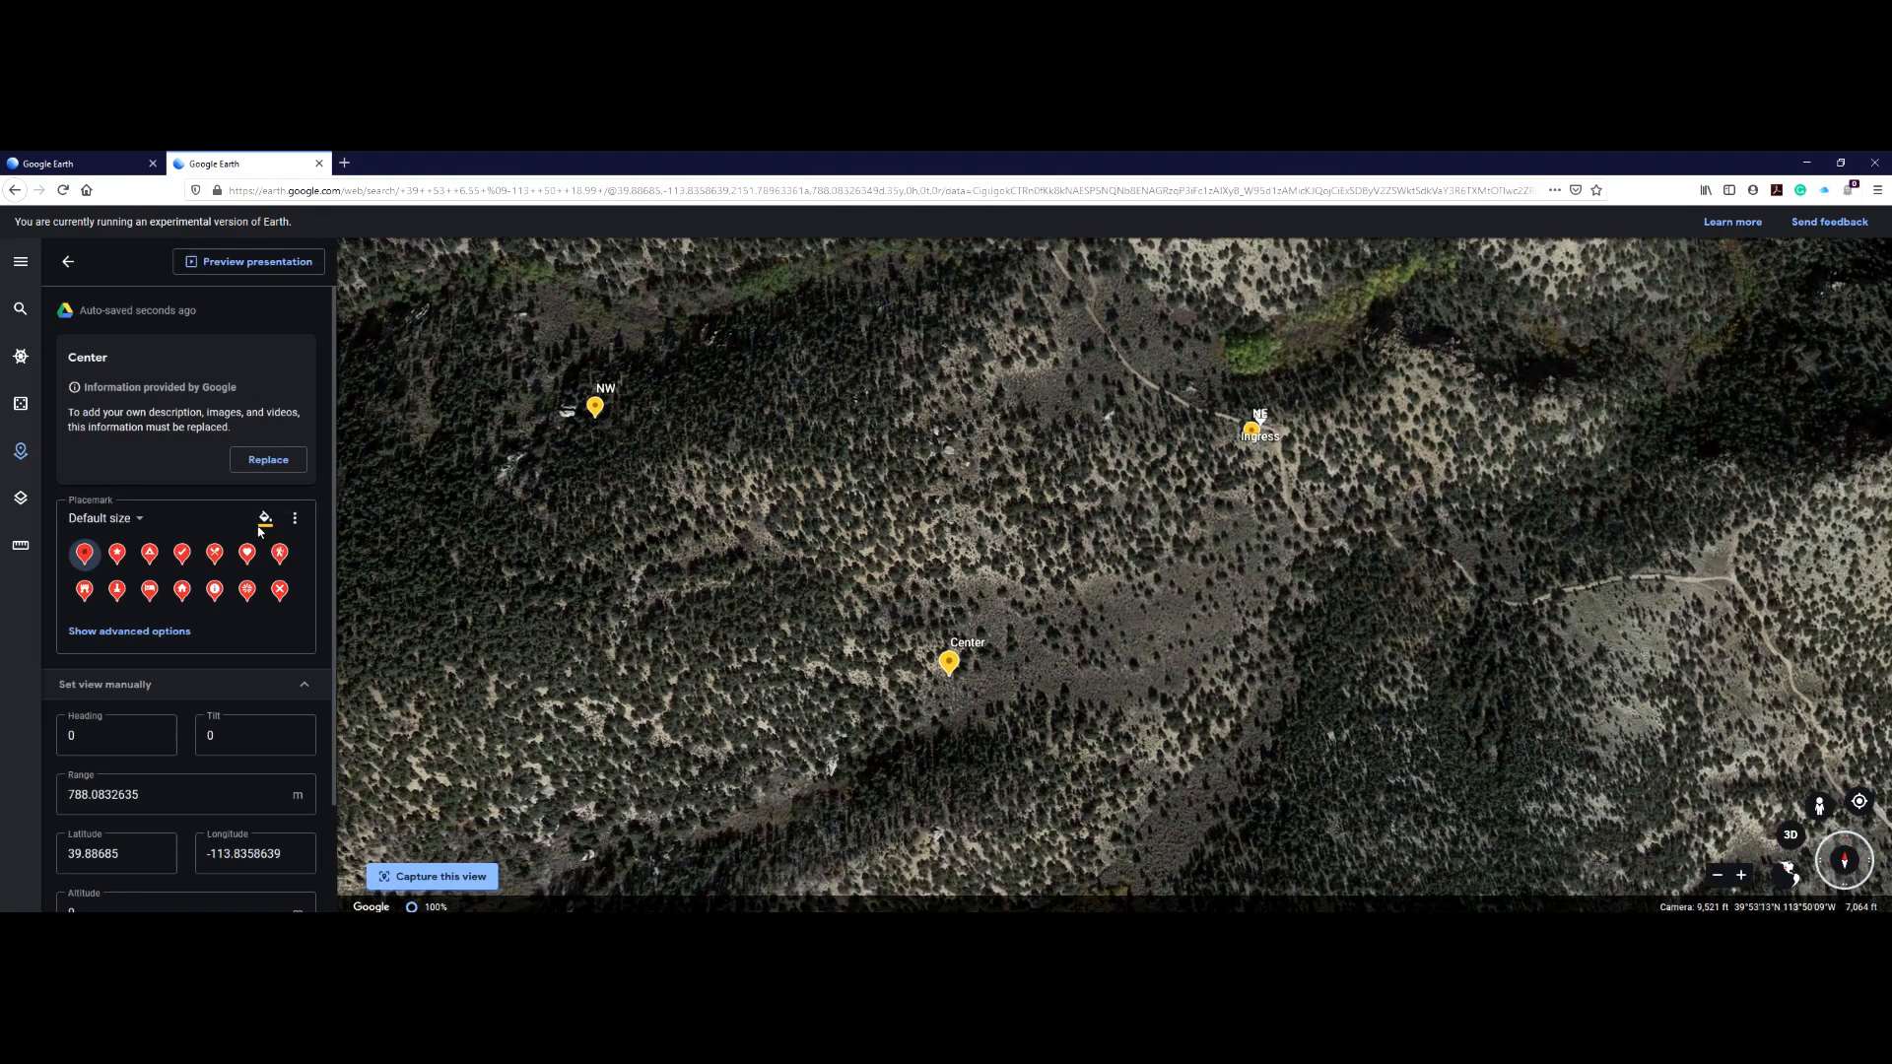
left_click(264, 519)
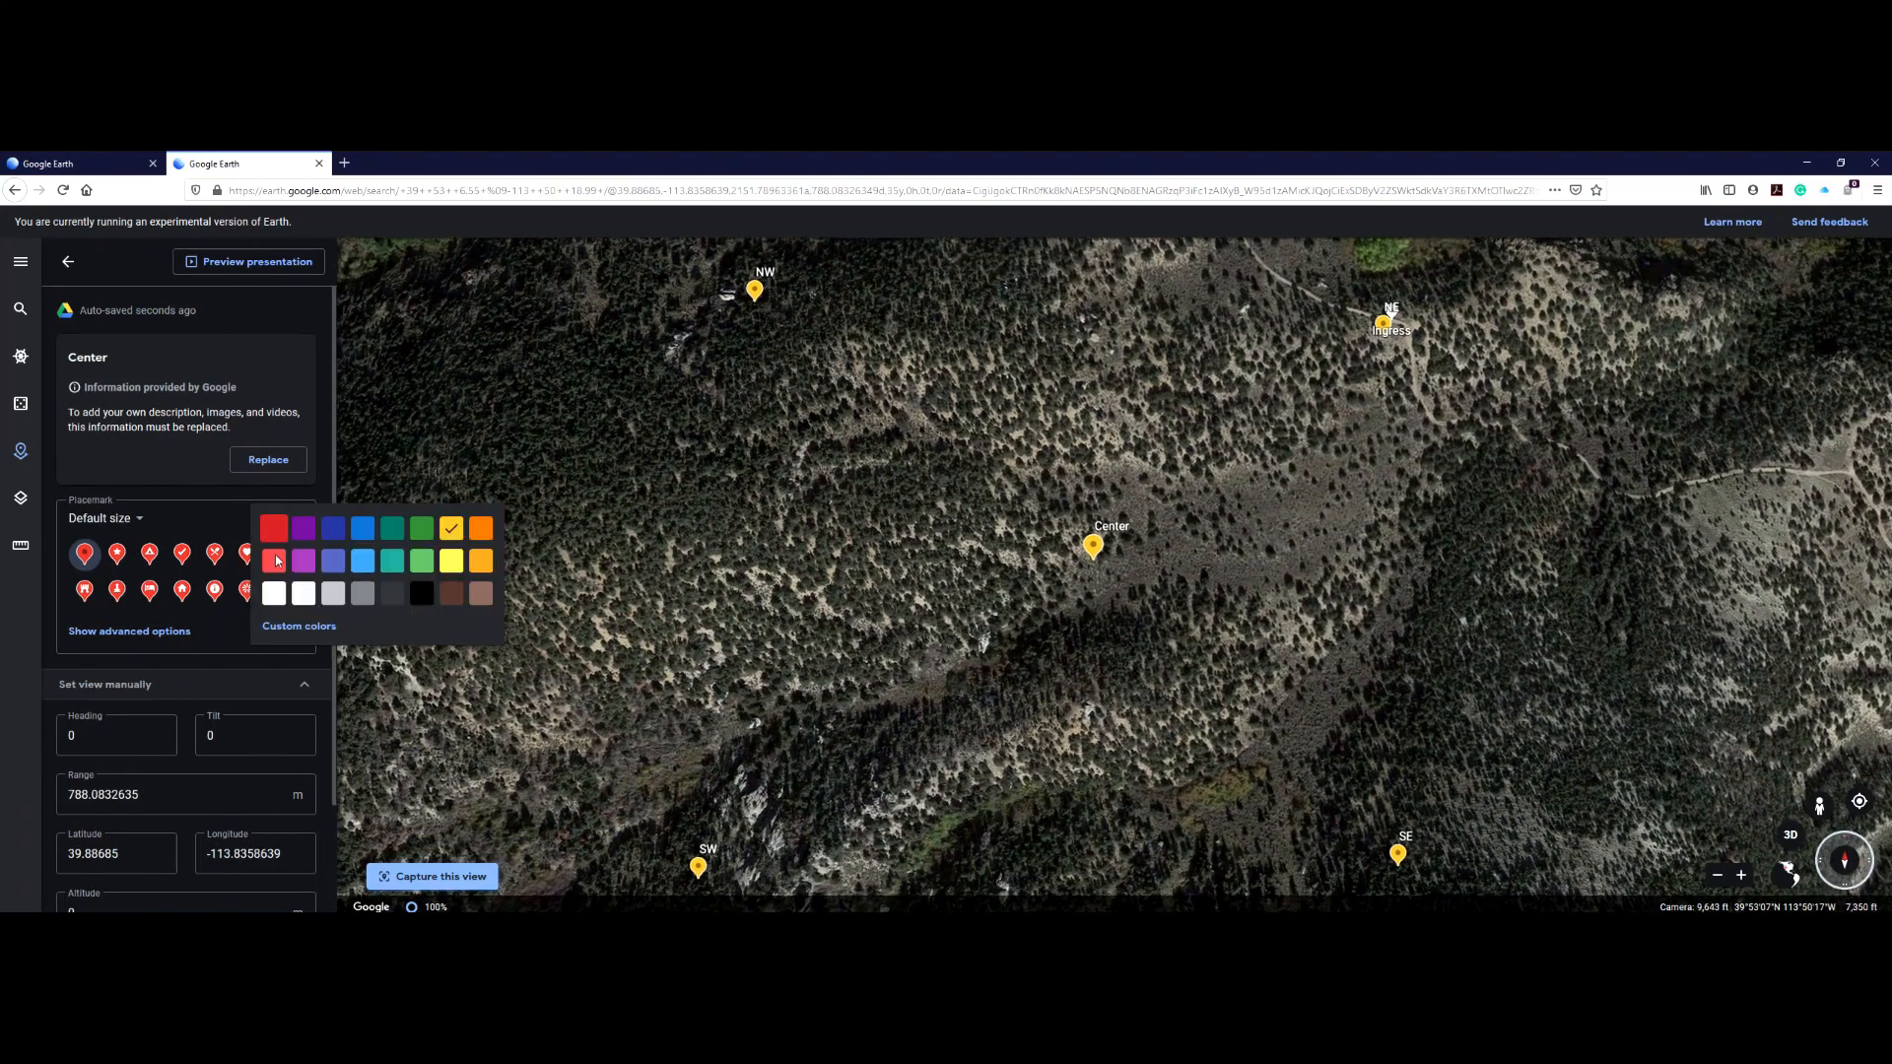
left_click(275, 594)
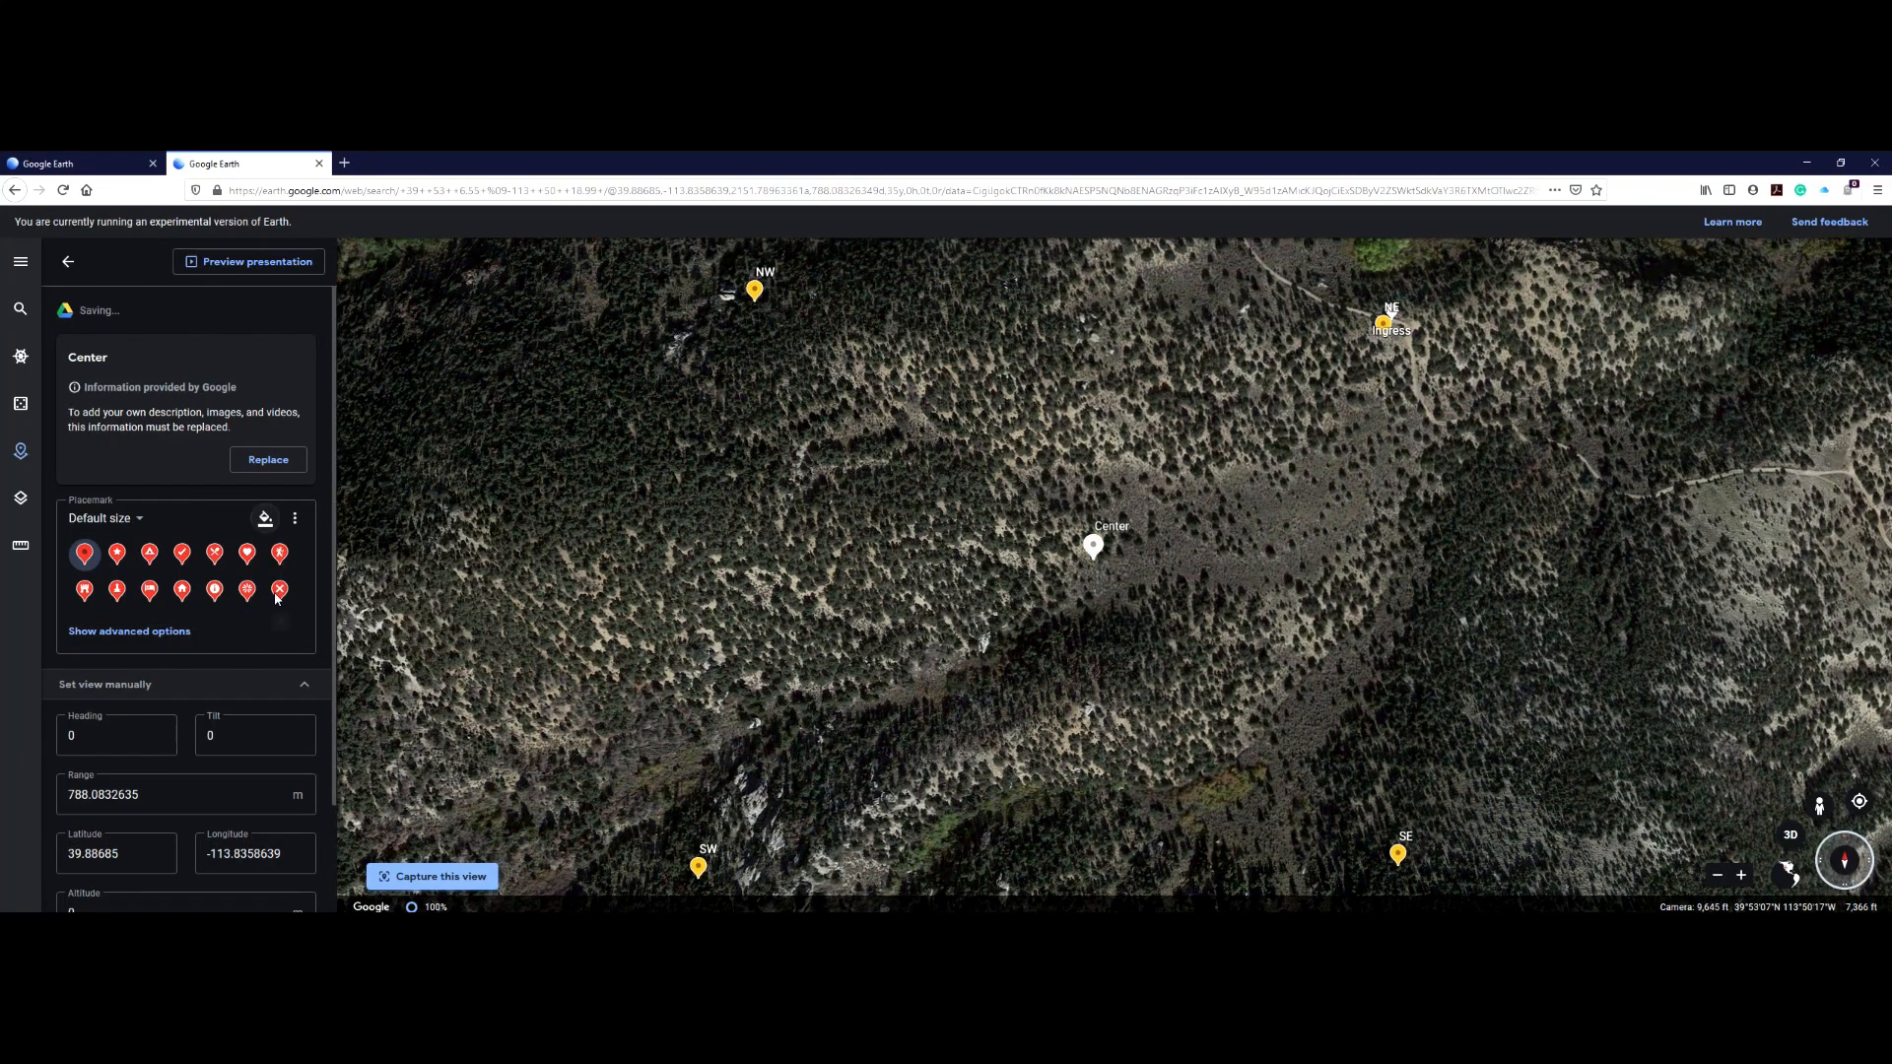
left_click(141, 522)
left_click(89, 569)
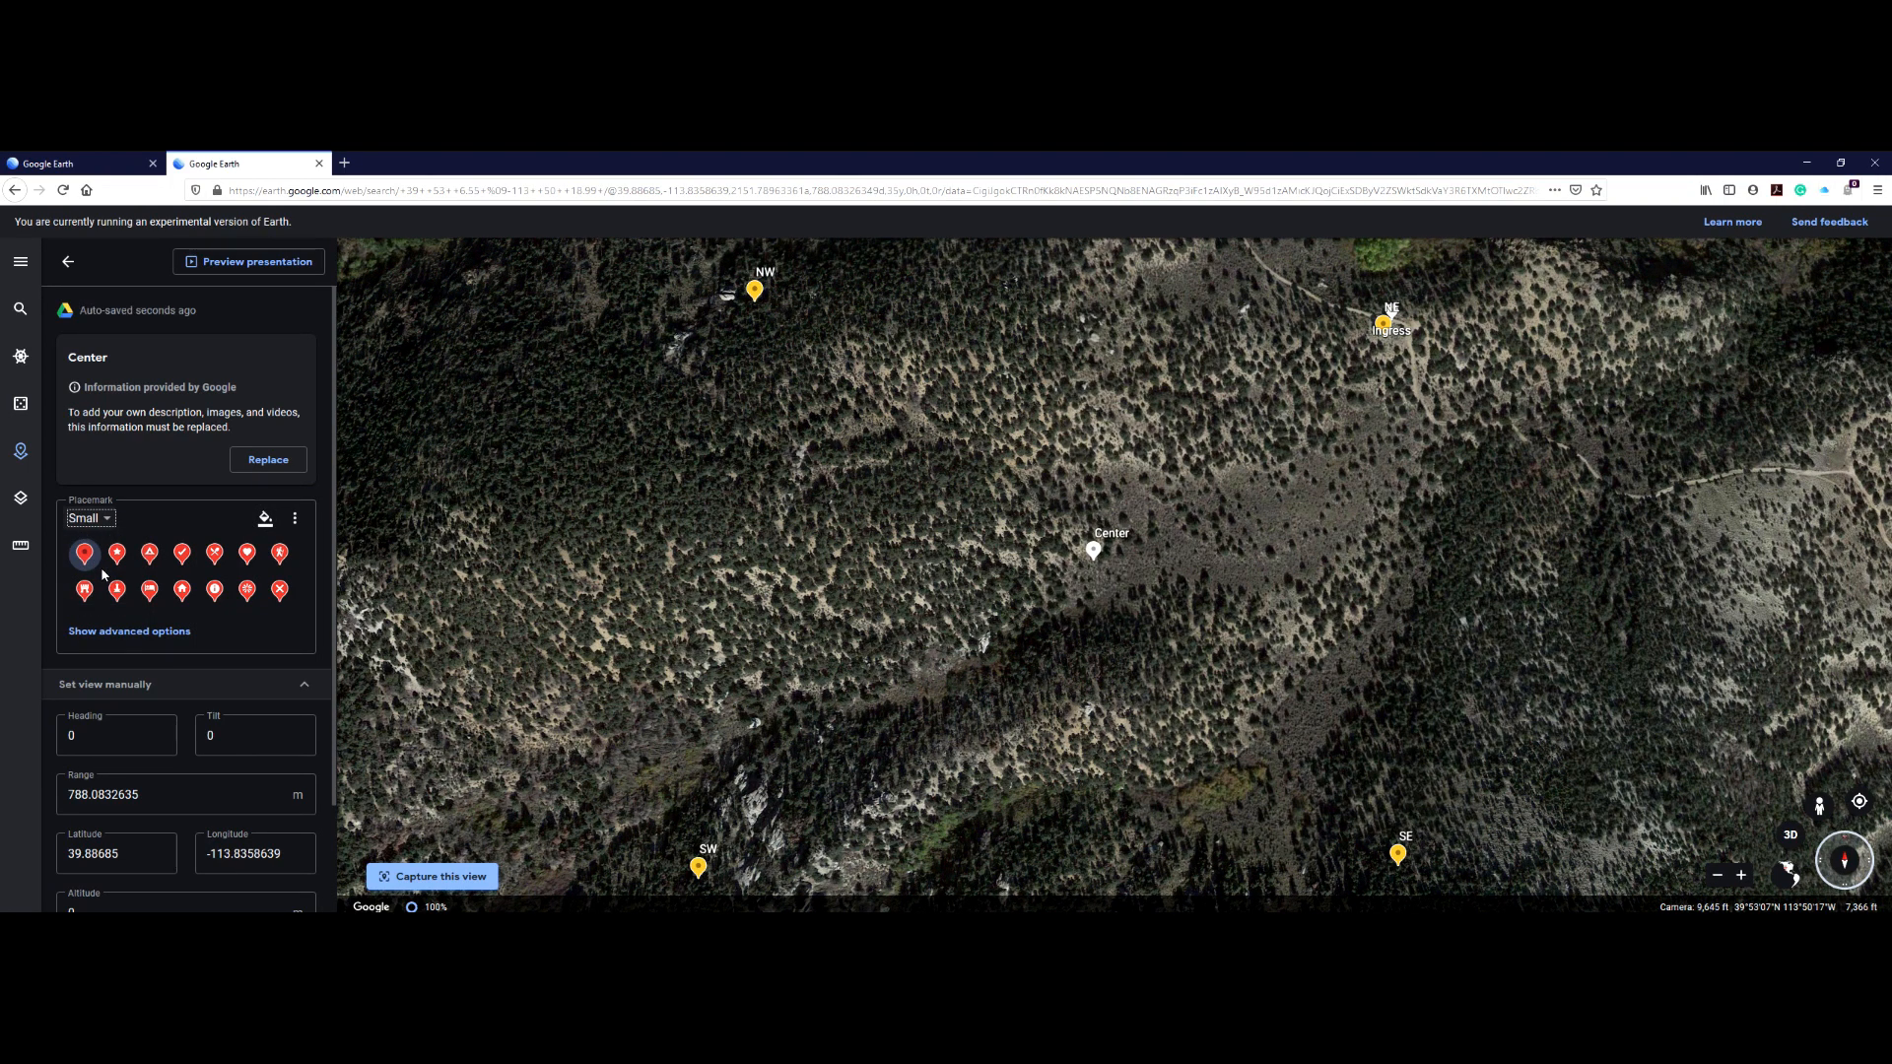
left_click(67, 262)
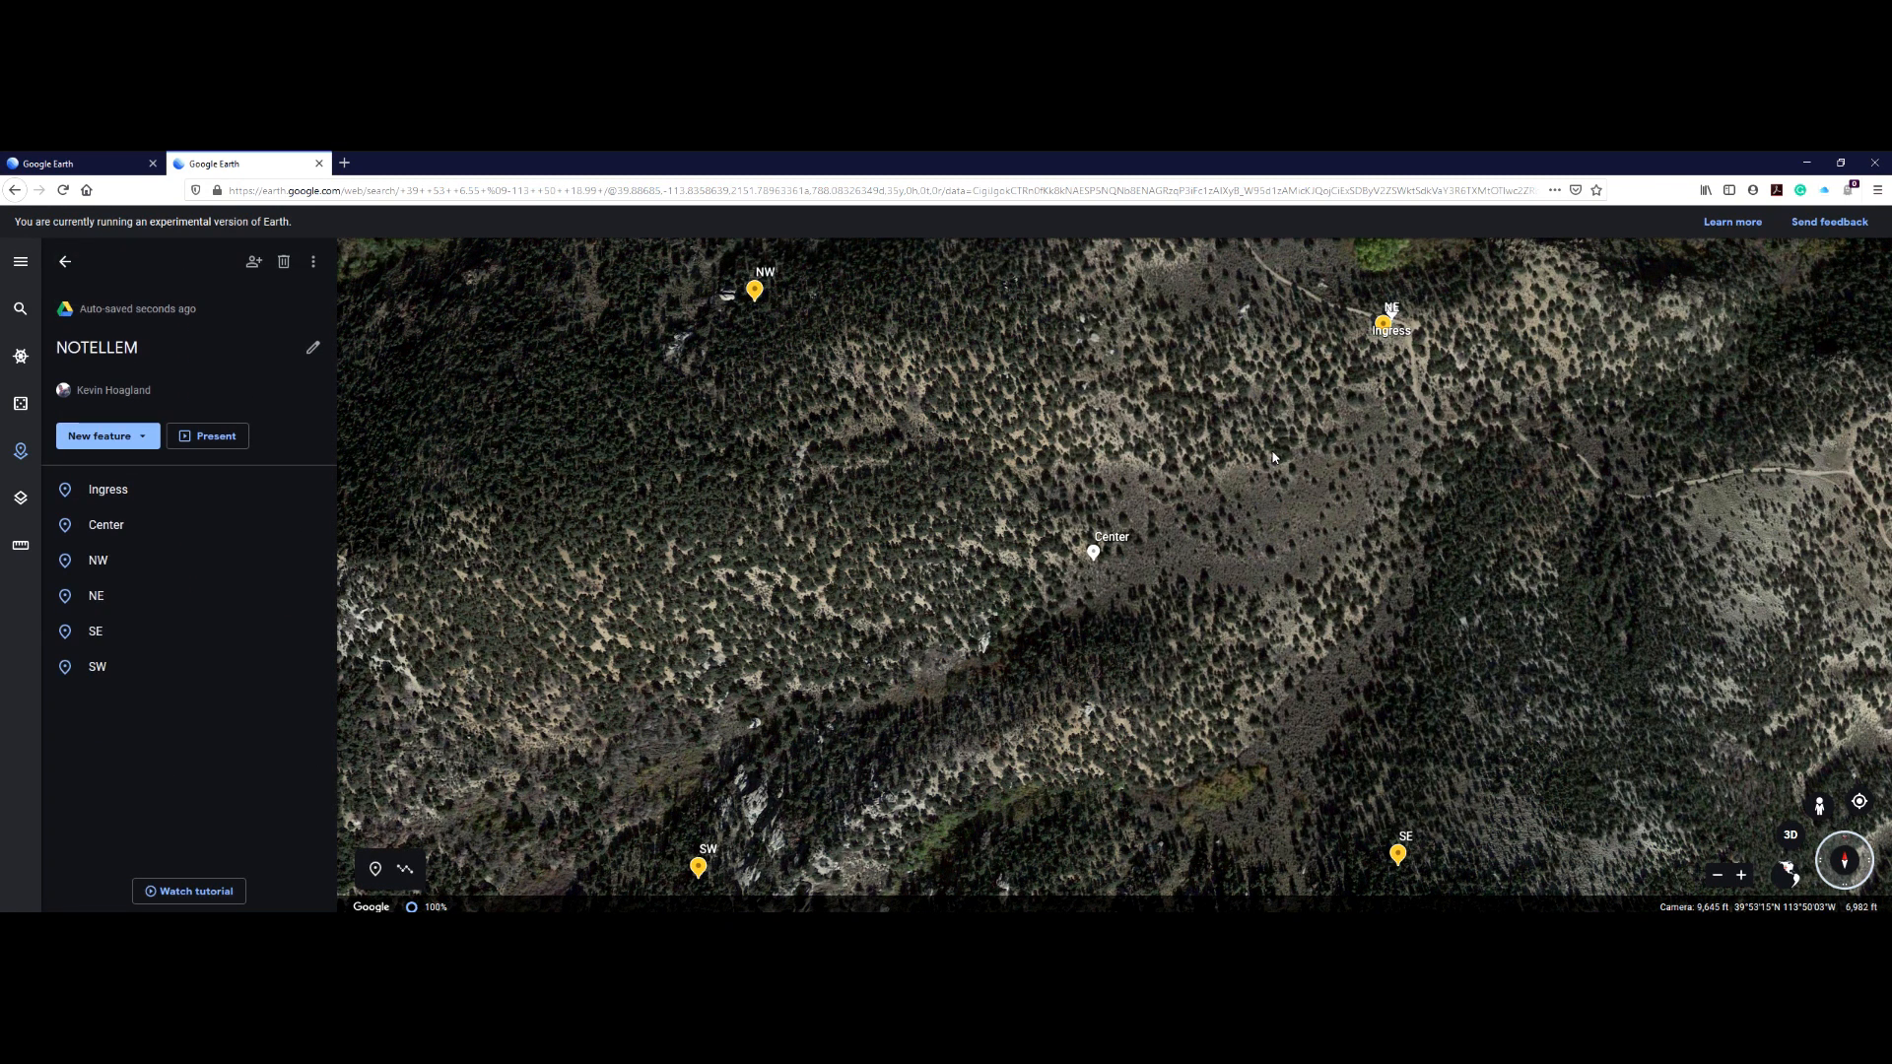
- Start a boundary line at the tip of the NW placemark and extend it to the NE placemark
left_click_drag(1273, 457, 1241, 452)
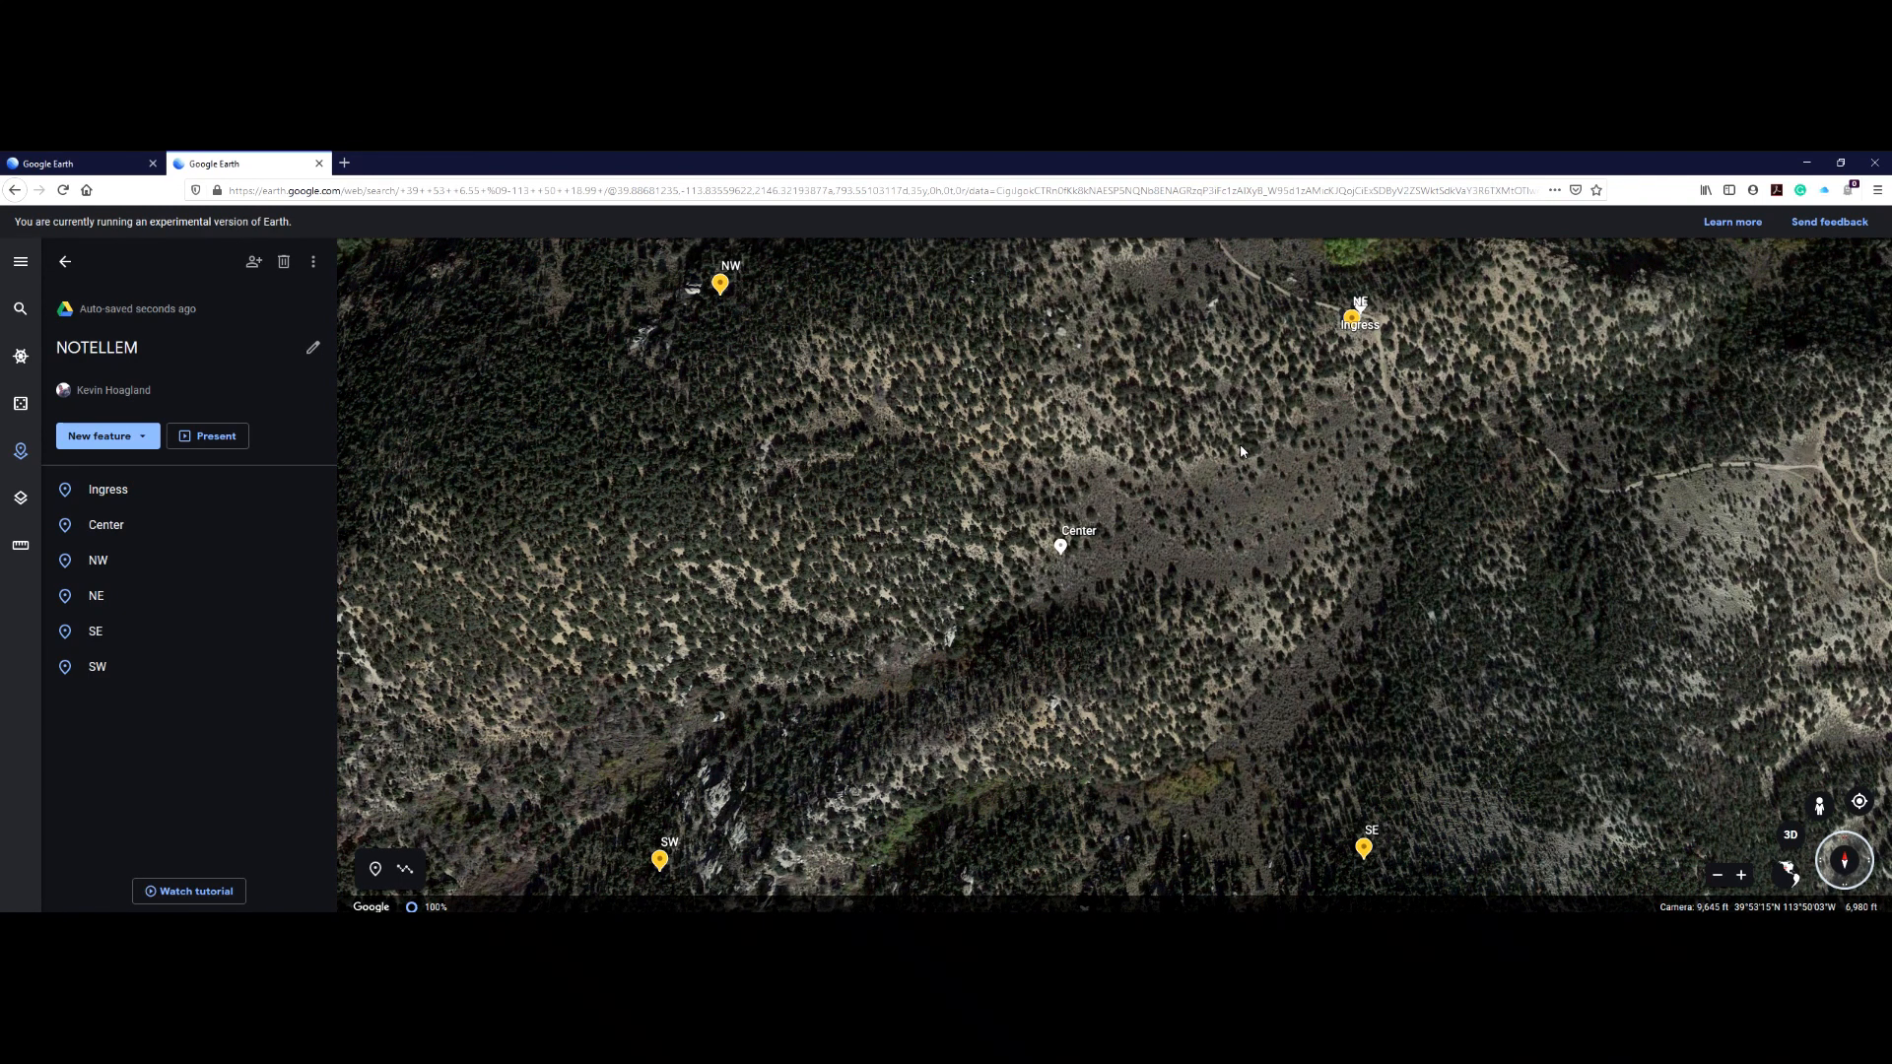
left_click(405, 871)
left_click(719, 292)
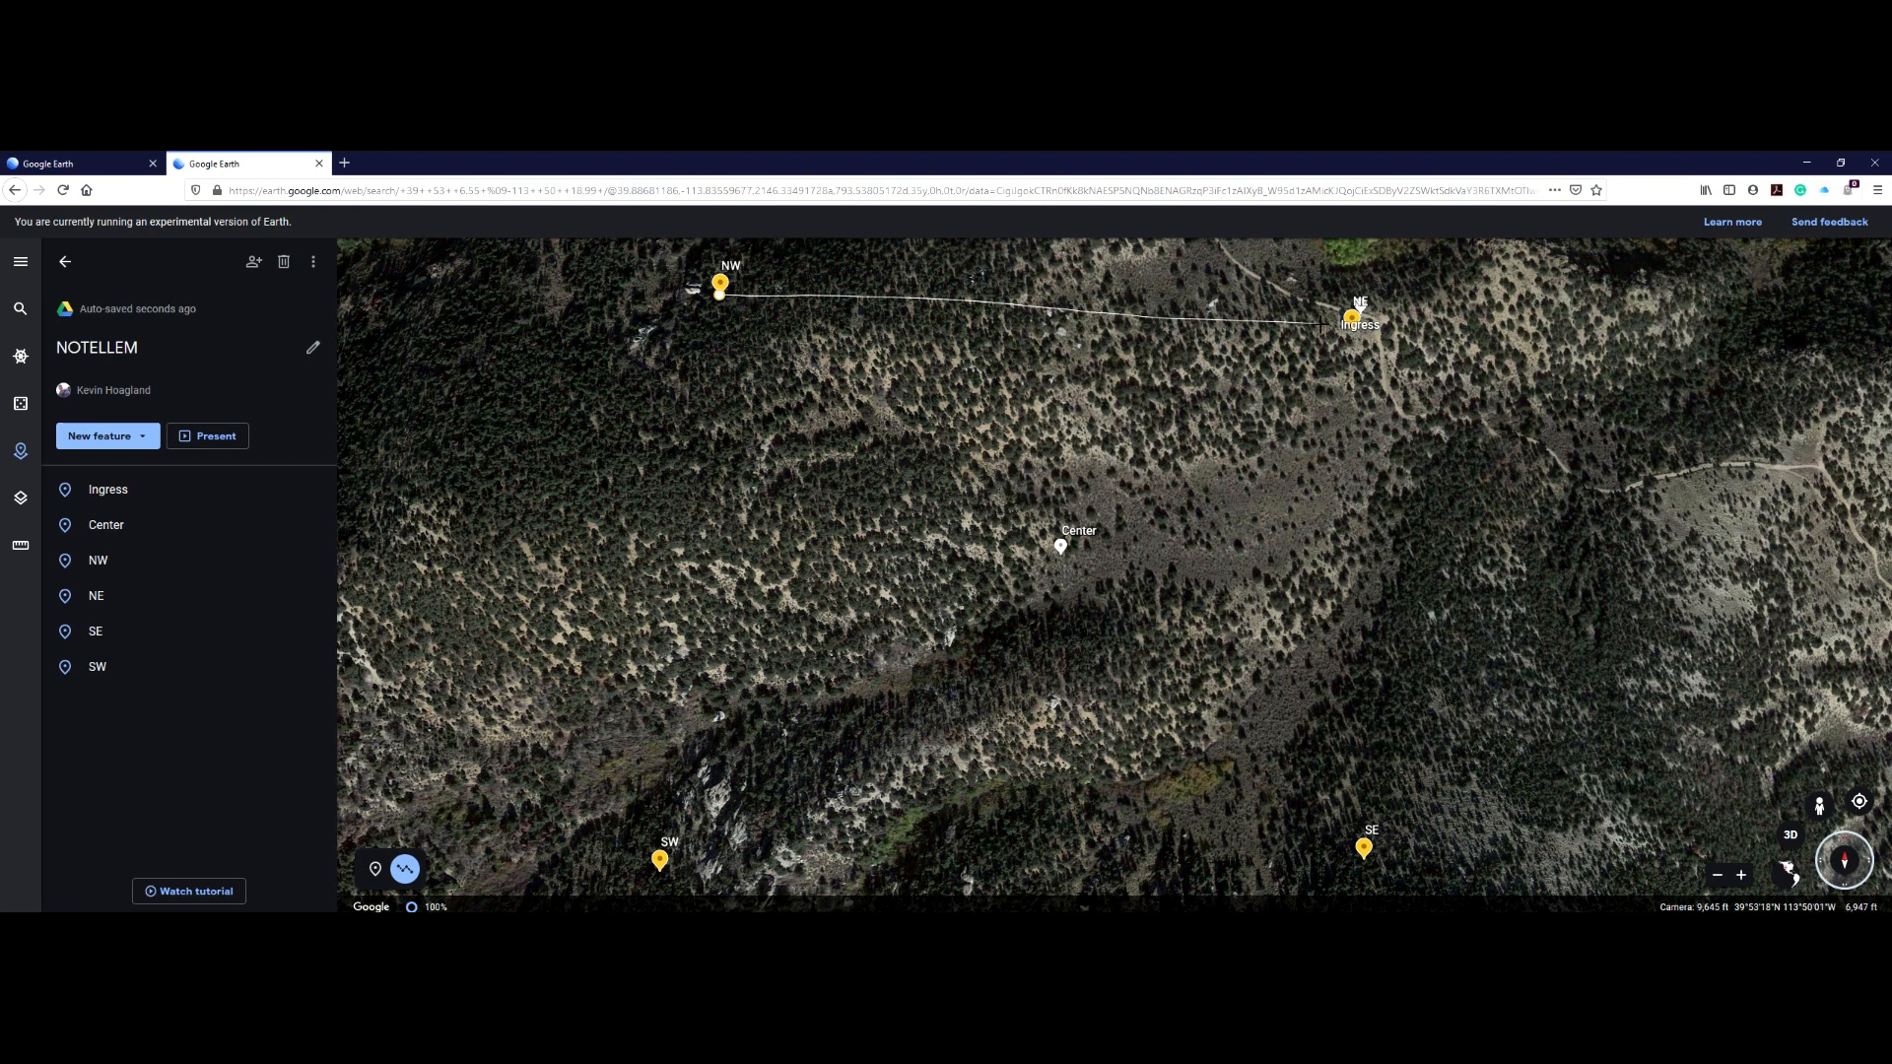
scroll(1320, 323, "up", 2)
left_click(1430, 350)
left_click(1443, 489)
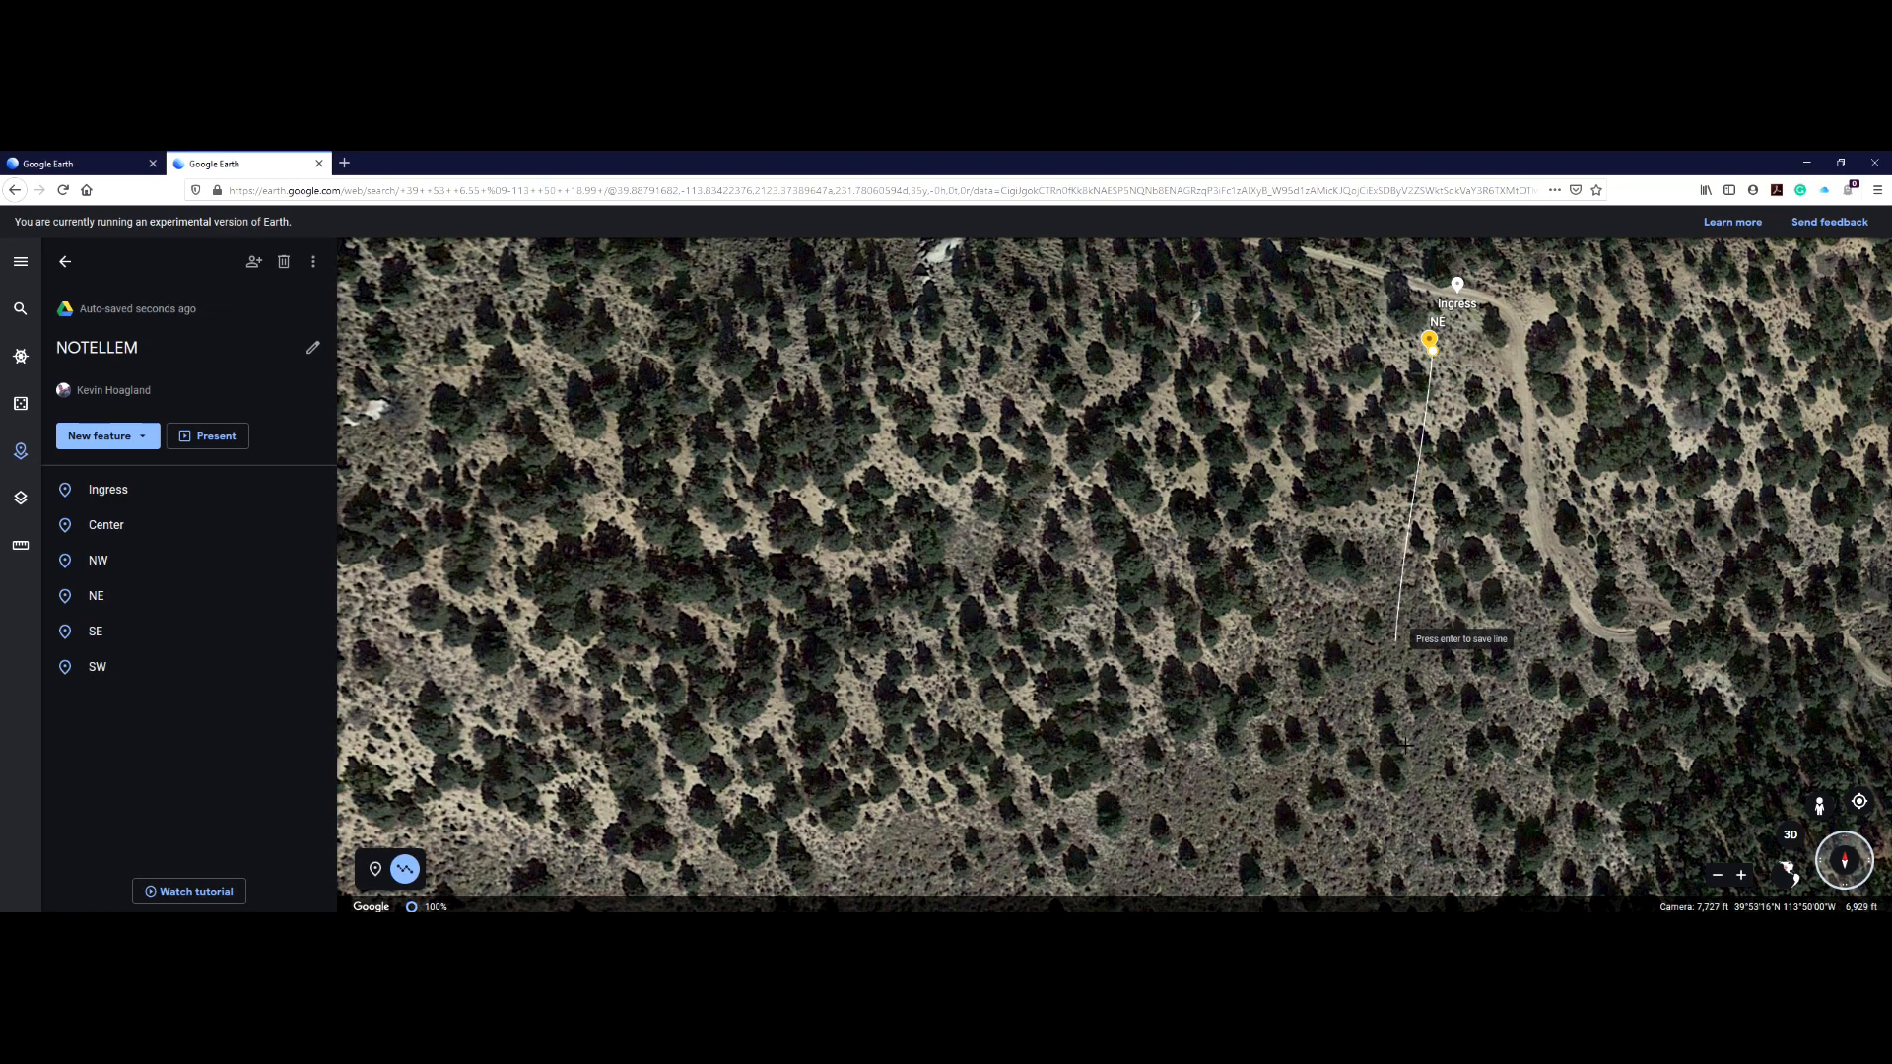
- Continue the boundary line through the SE and SW placemarks and close it at the NW starting point
left_click_drag(1368, 435, 1361, 407)
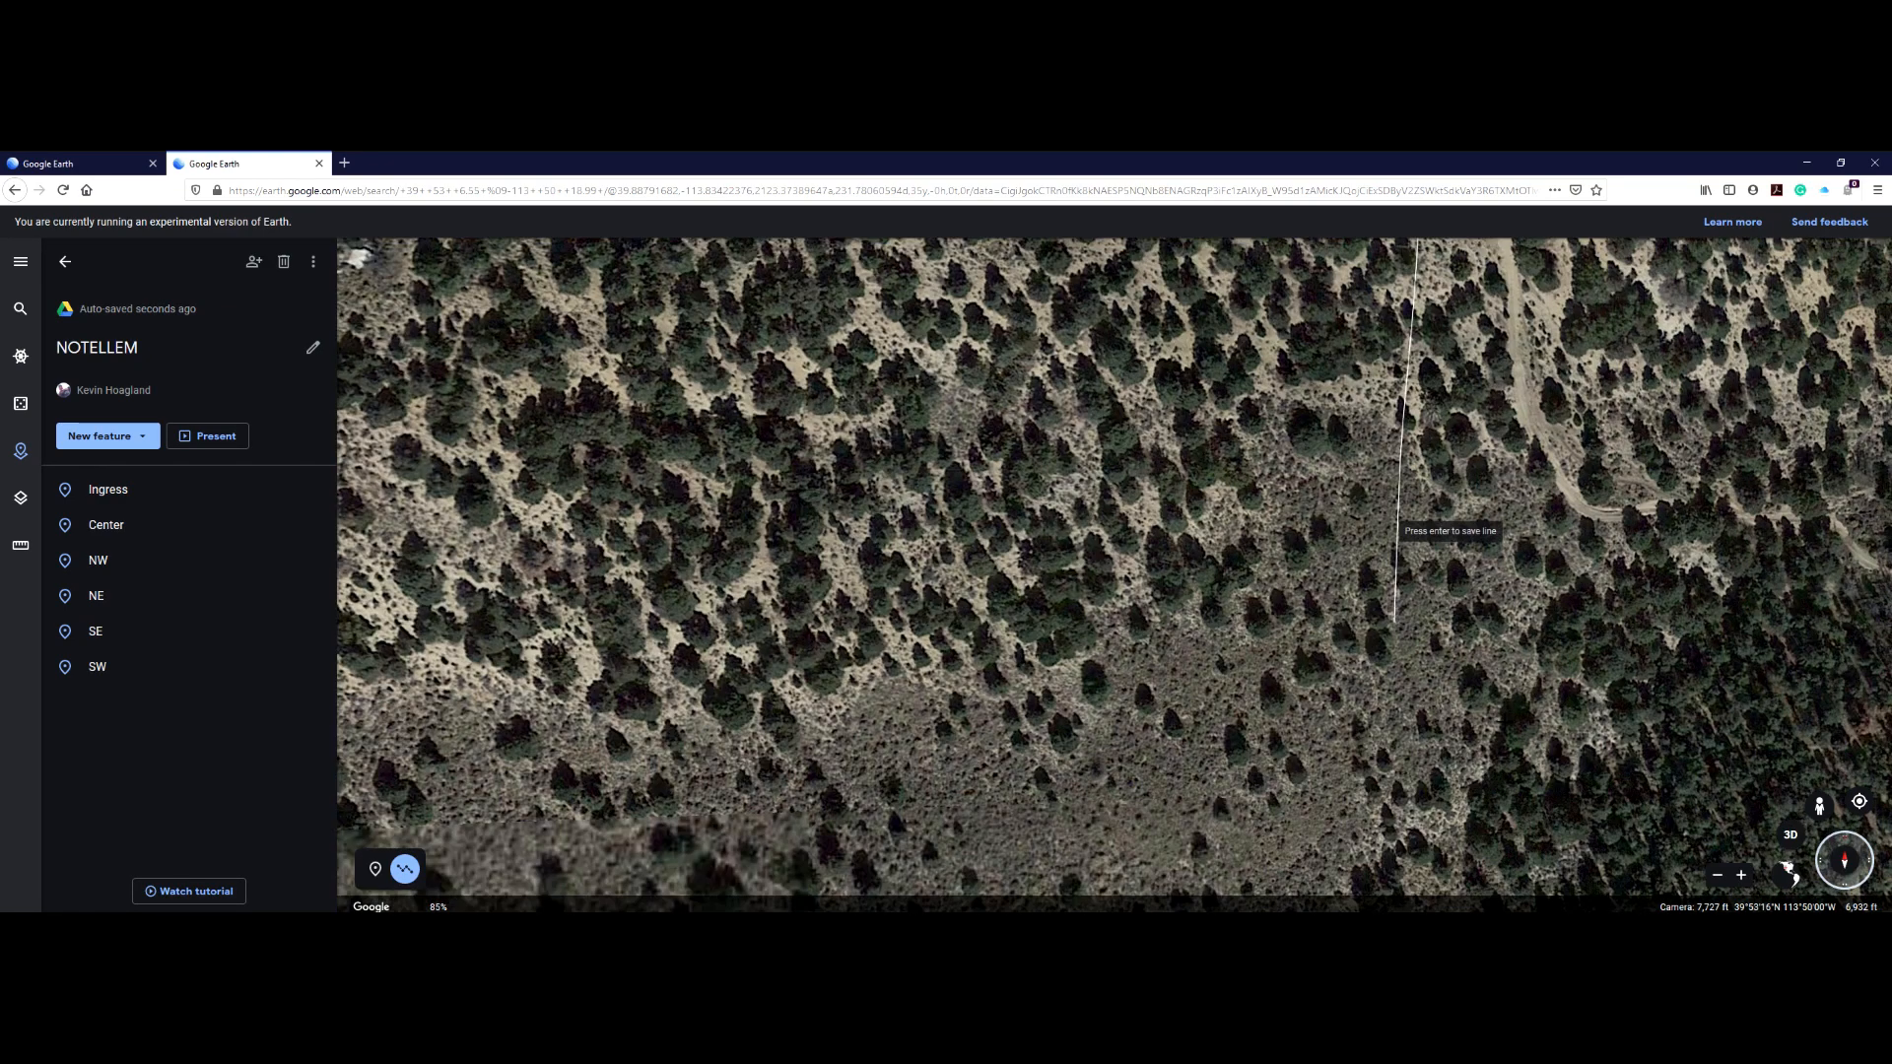
scroll(1406, 682, "down", 4)
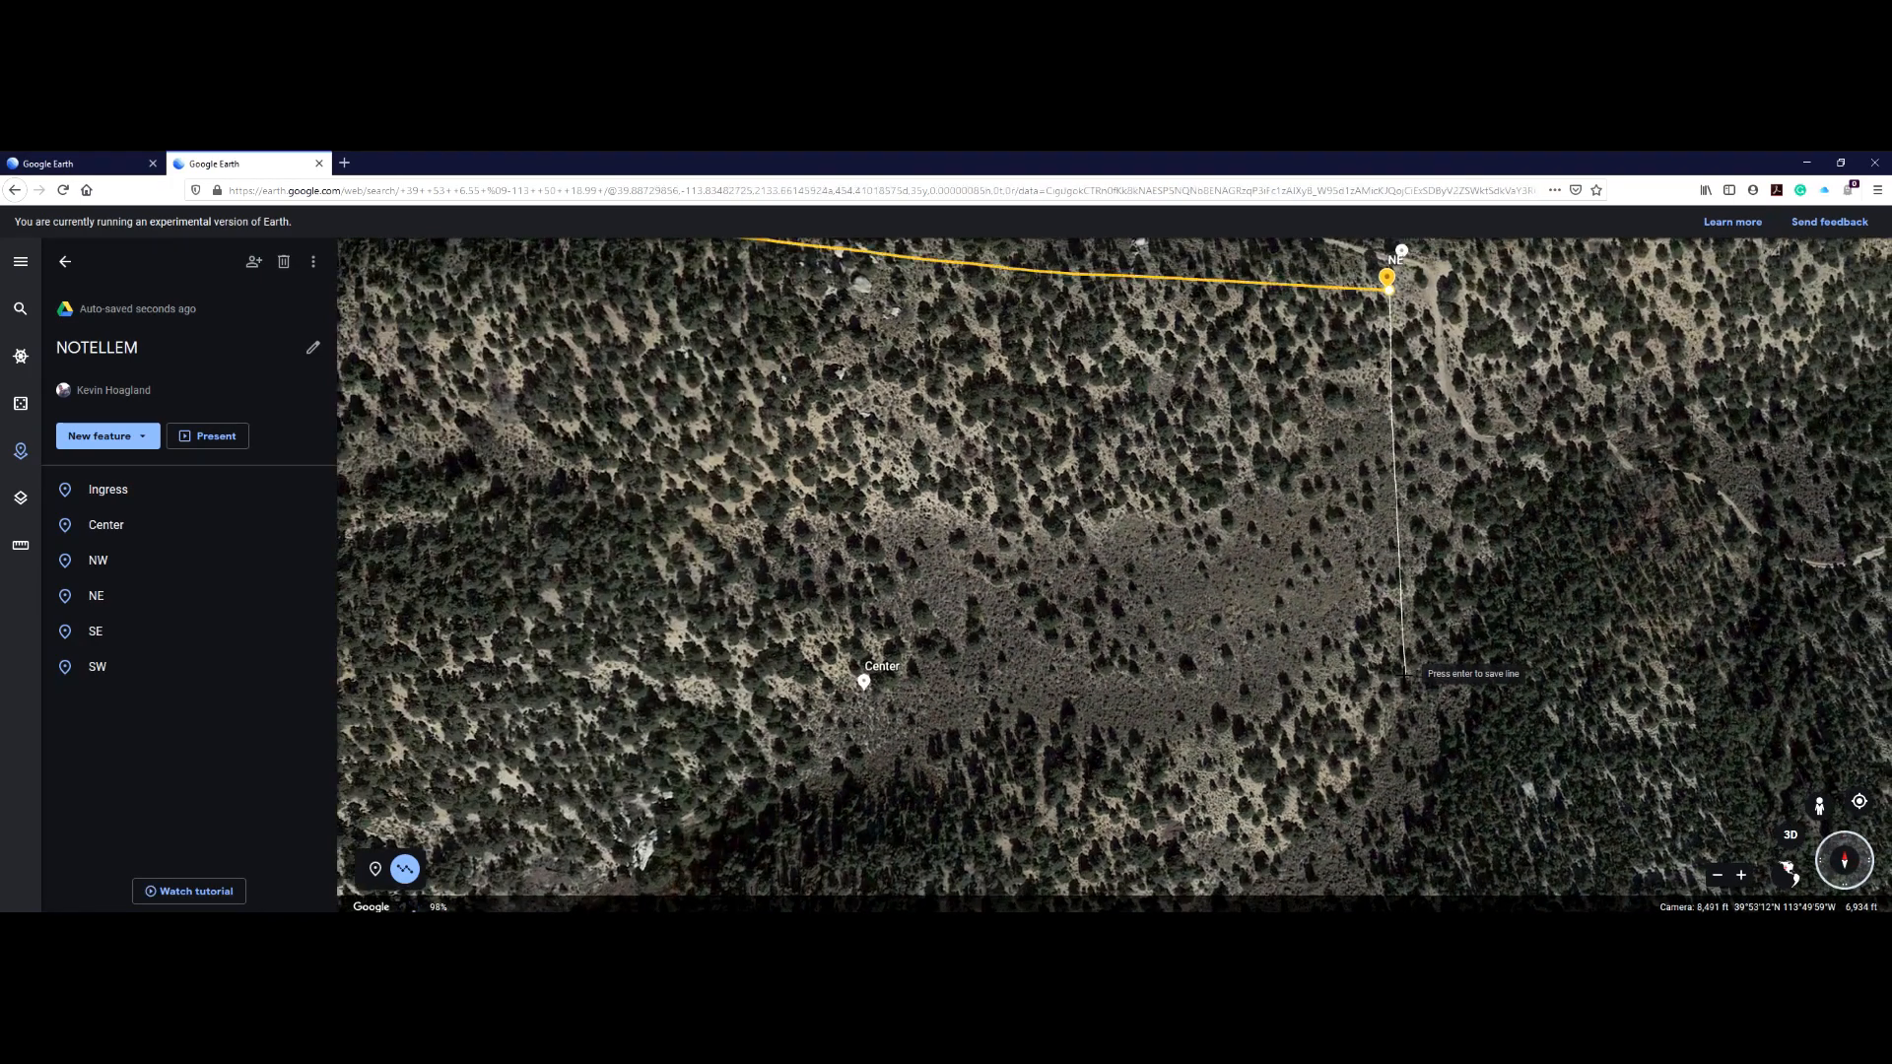
scroll(1404, 674, "down", 3)
scroll(1403, 674, "down", 5)
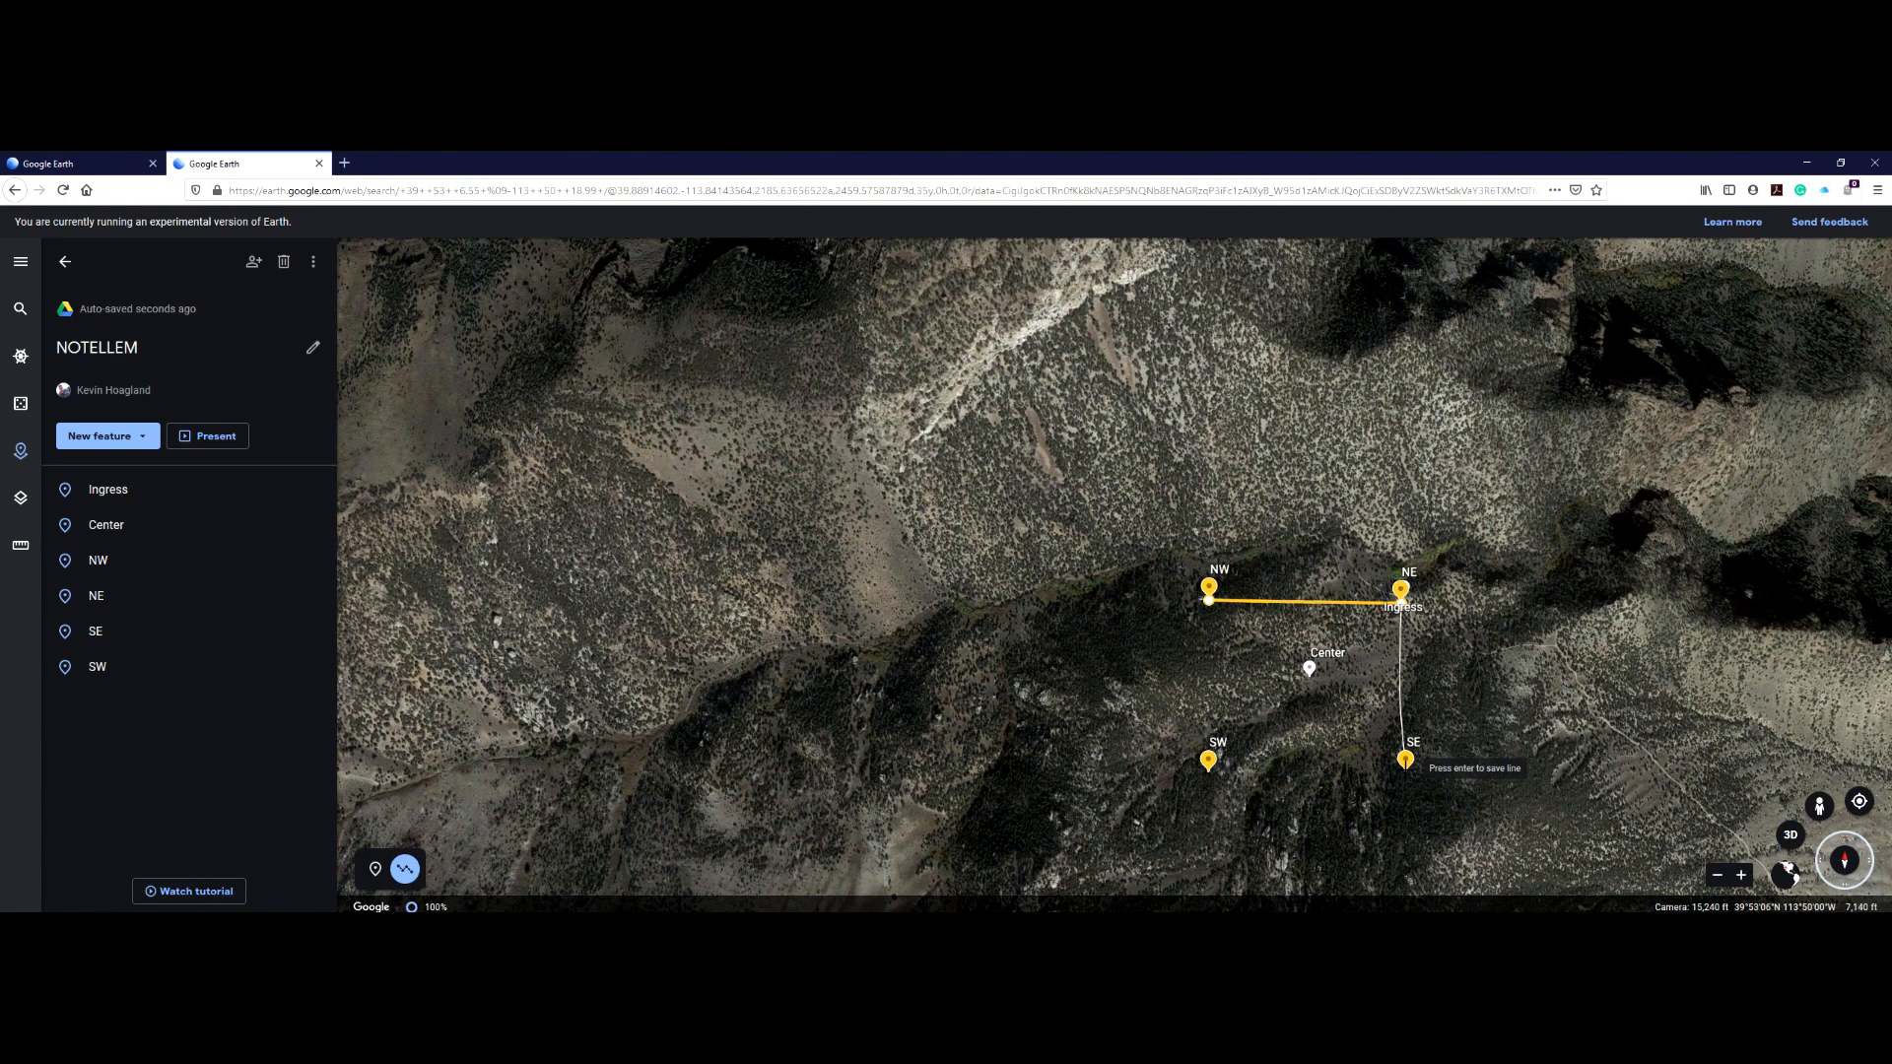
left_click(1405, 767)
left_click(1209, 772)
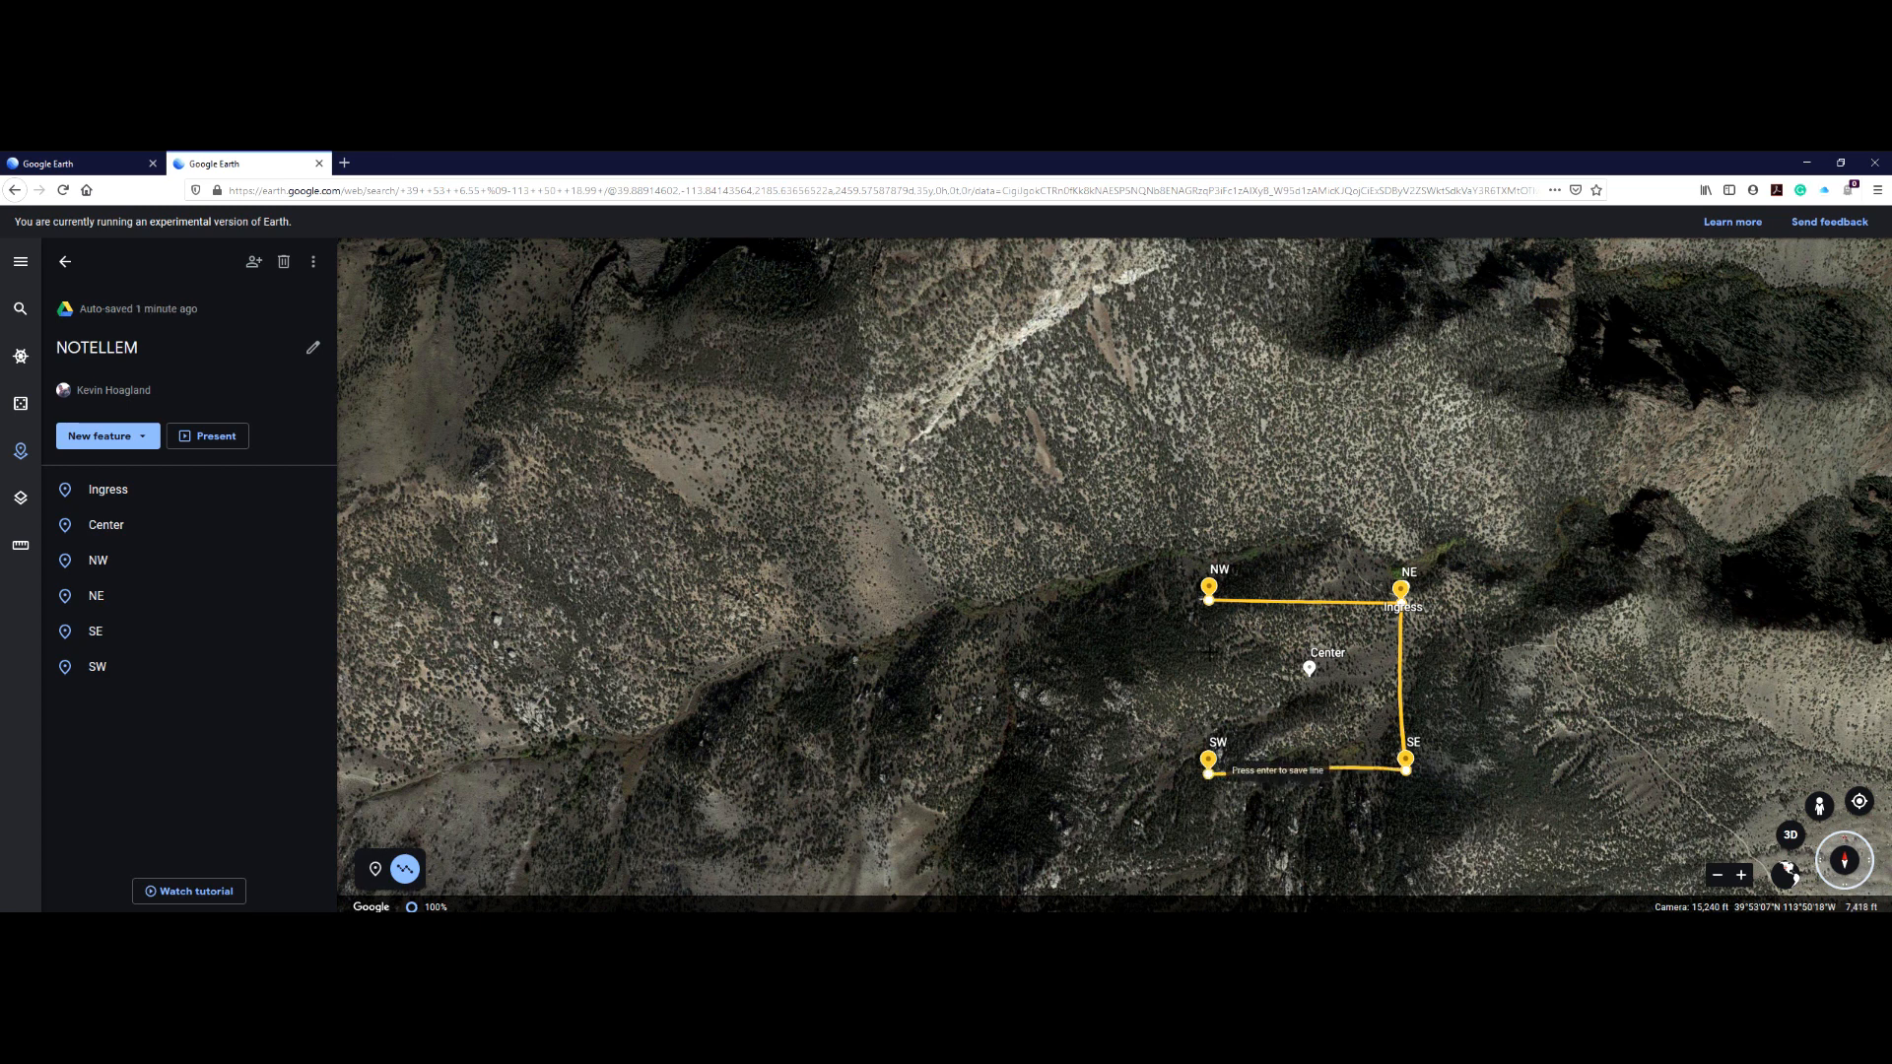
left_click(1209, 601)
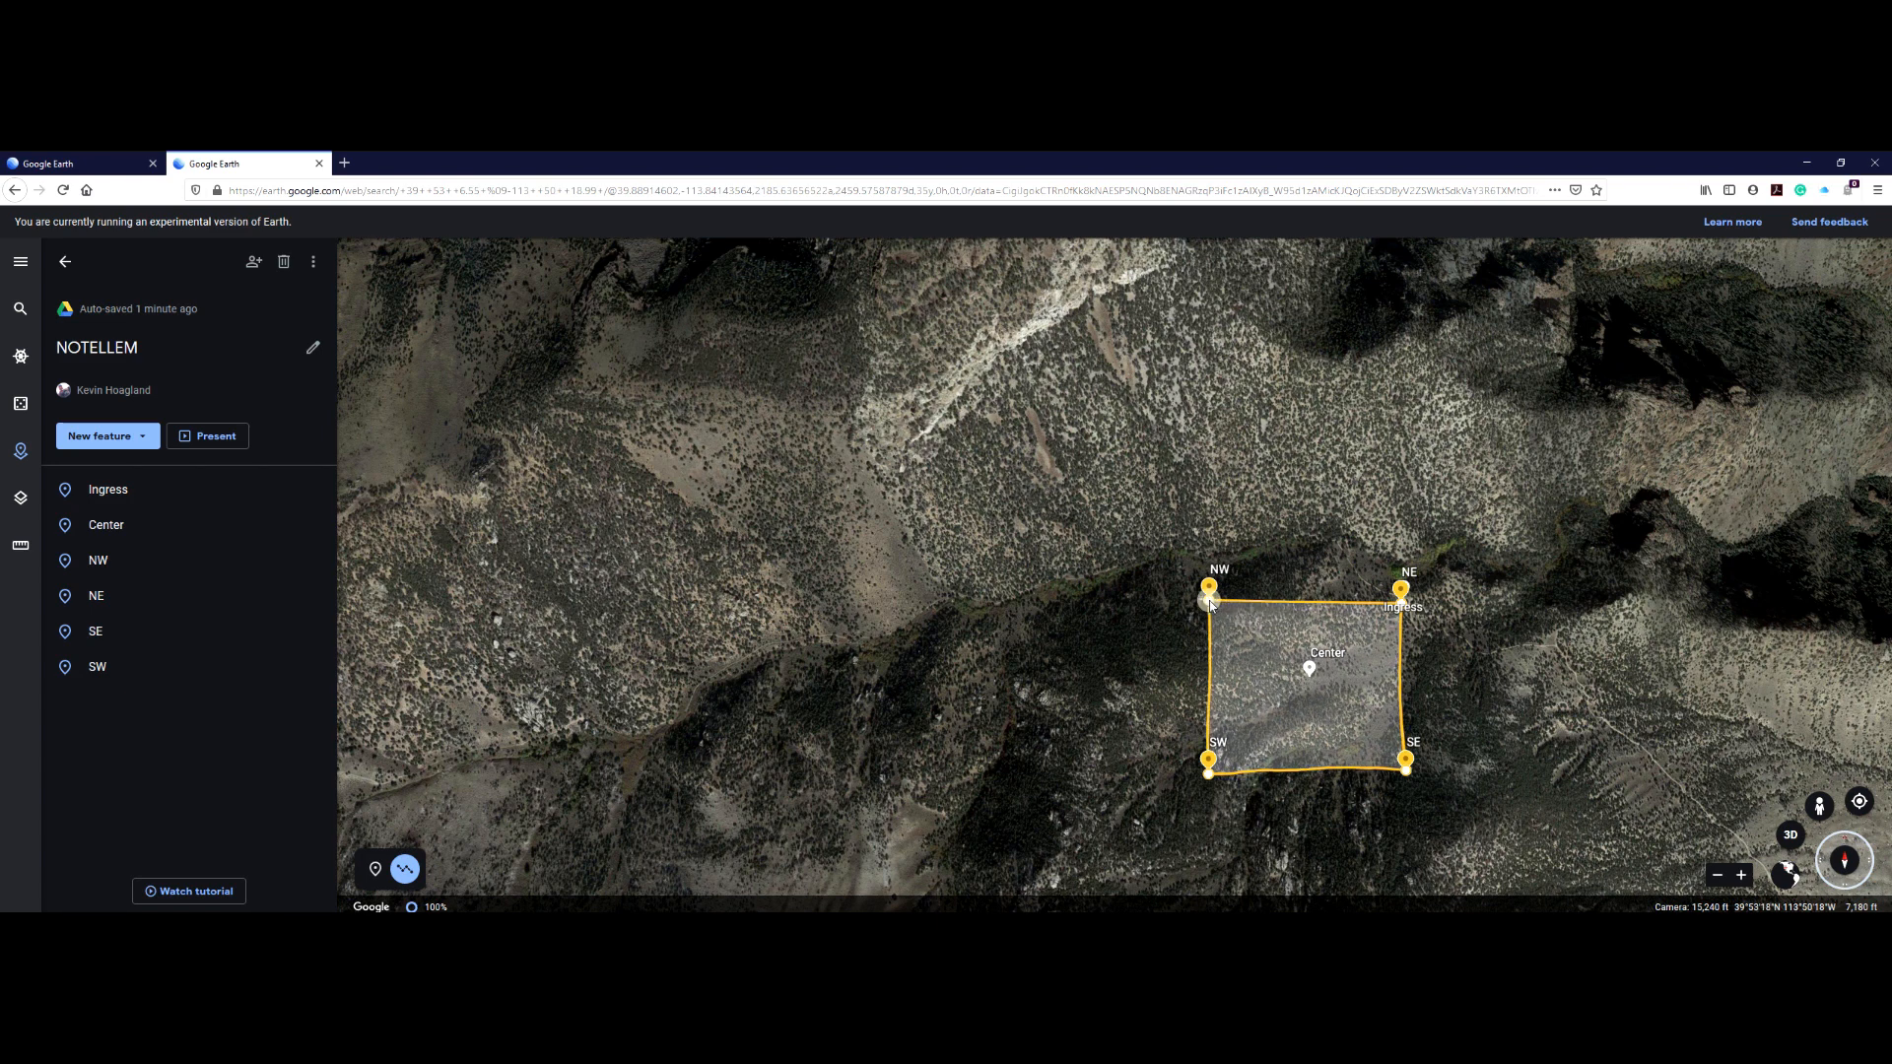
- Save the closed boundary shape to the NOTELLEM project with the place title NOTELLEM
type("NO")
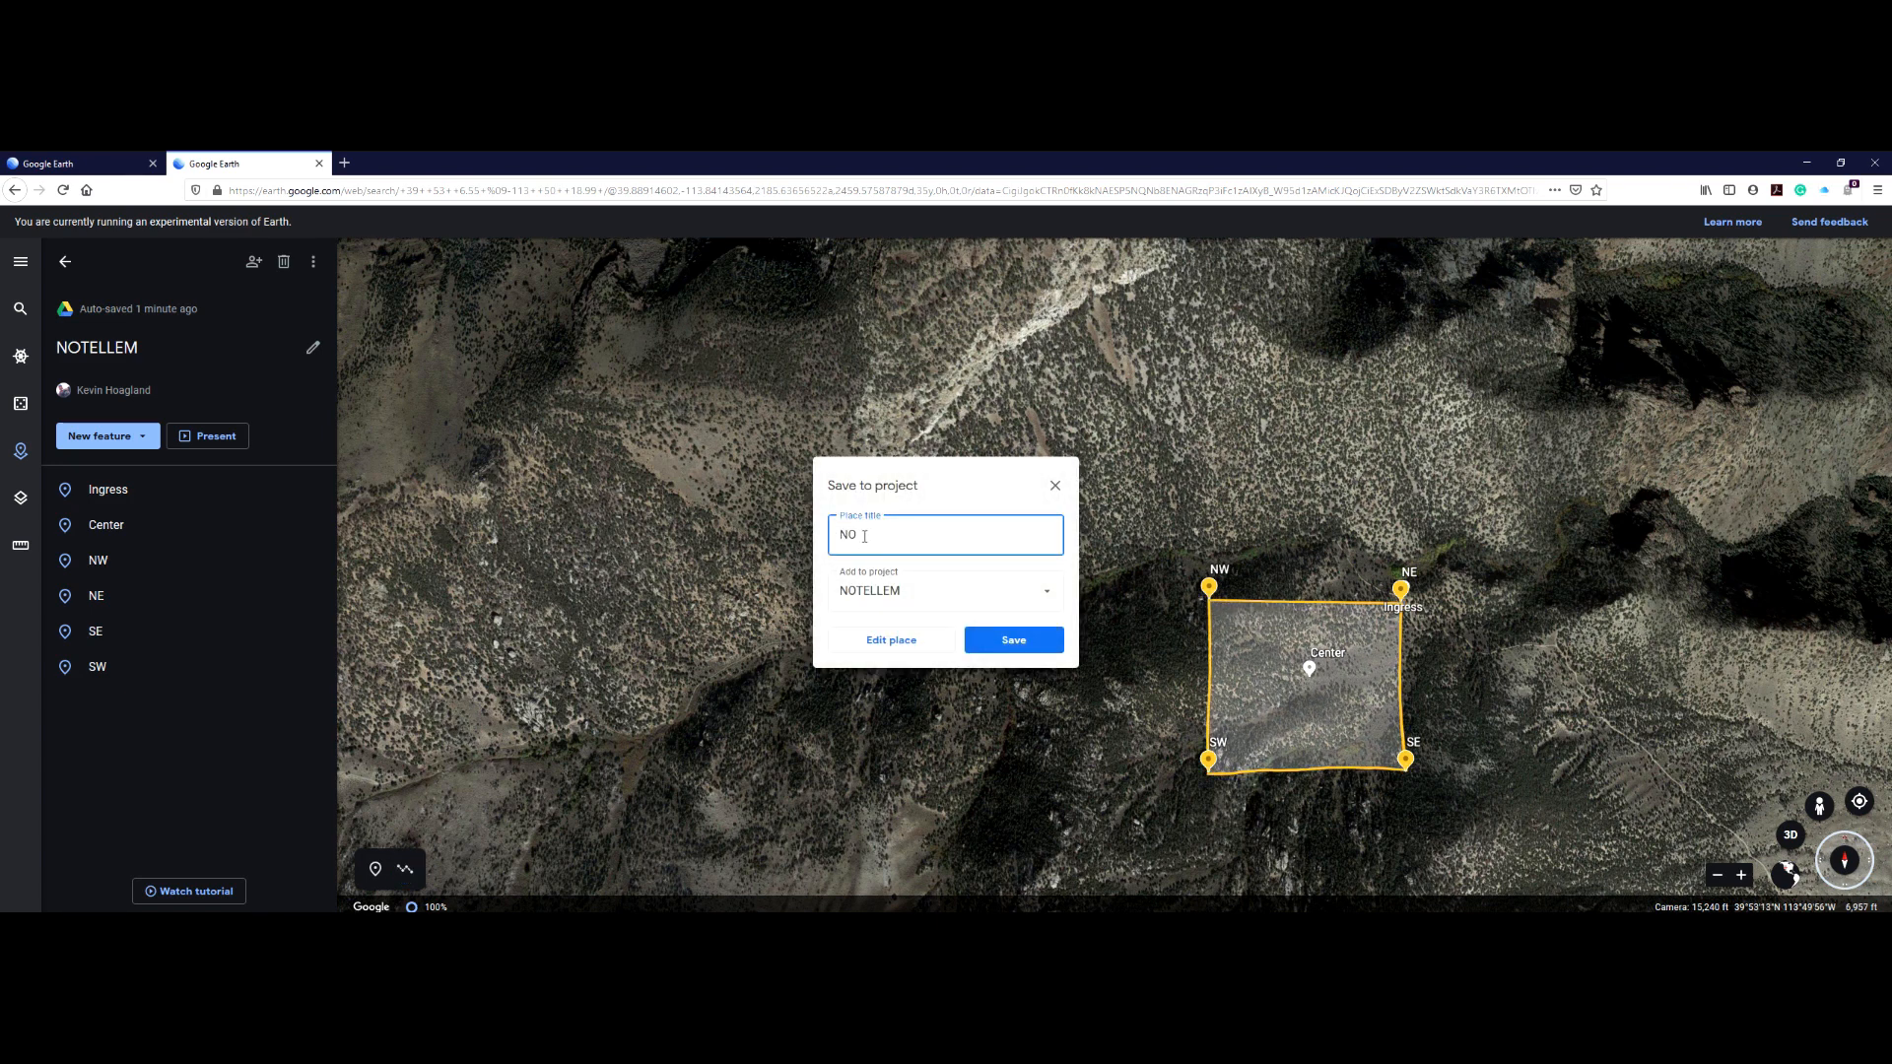
type("TELLEM")
left_click(1025, 643)
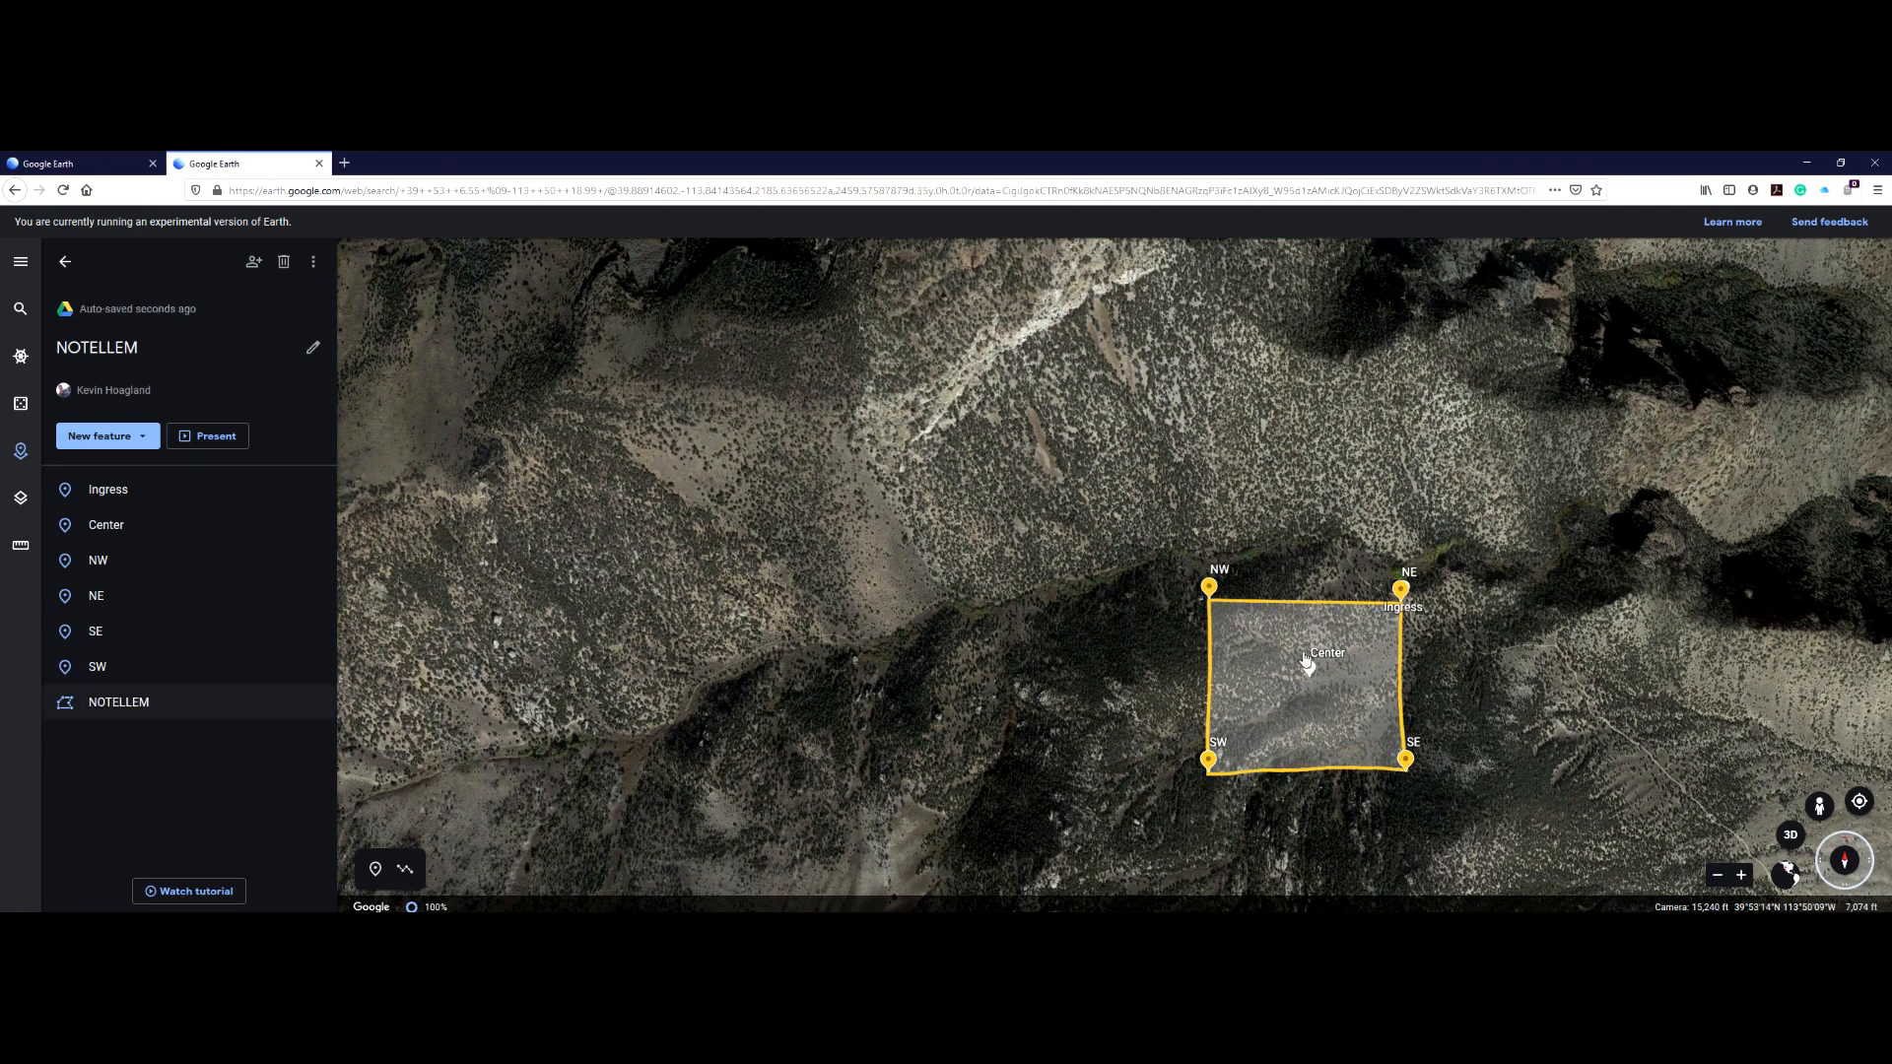
- Edit the NOTELLEM boundary shape and set its fill opacity to 0%
mouse_move(207, 703)
left_click(239, 702)
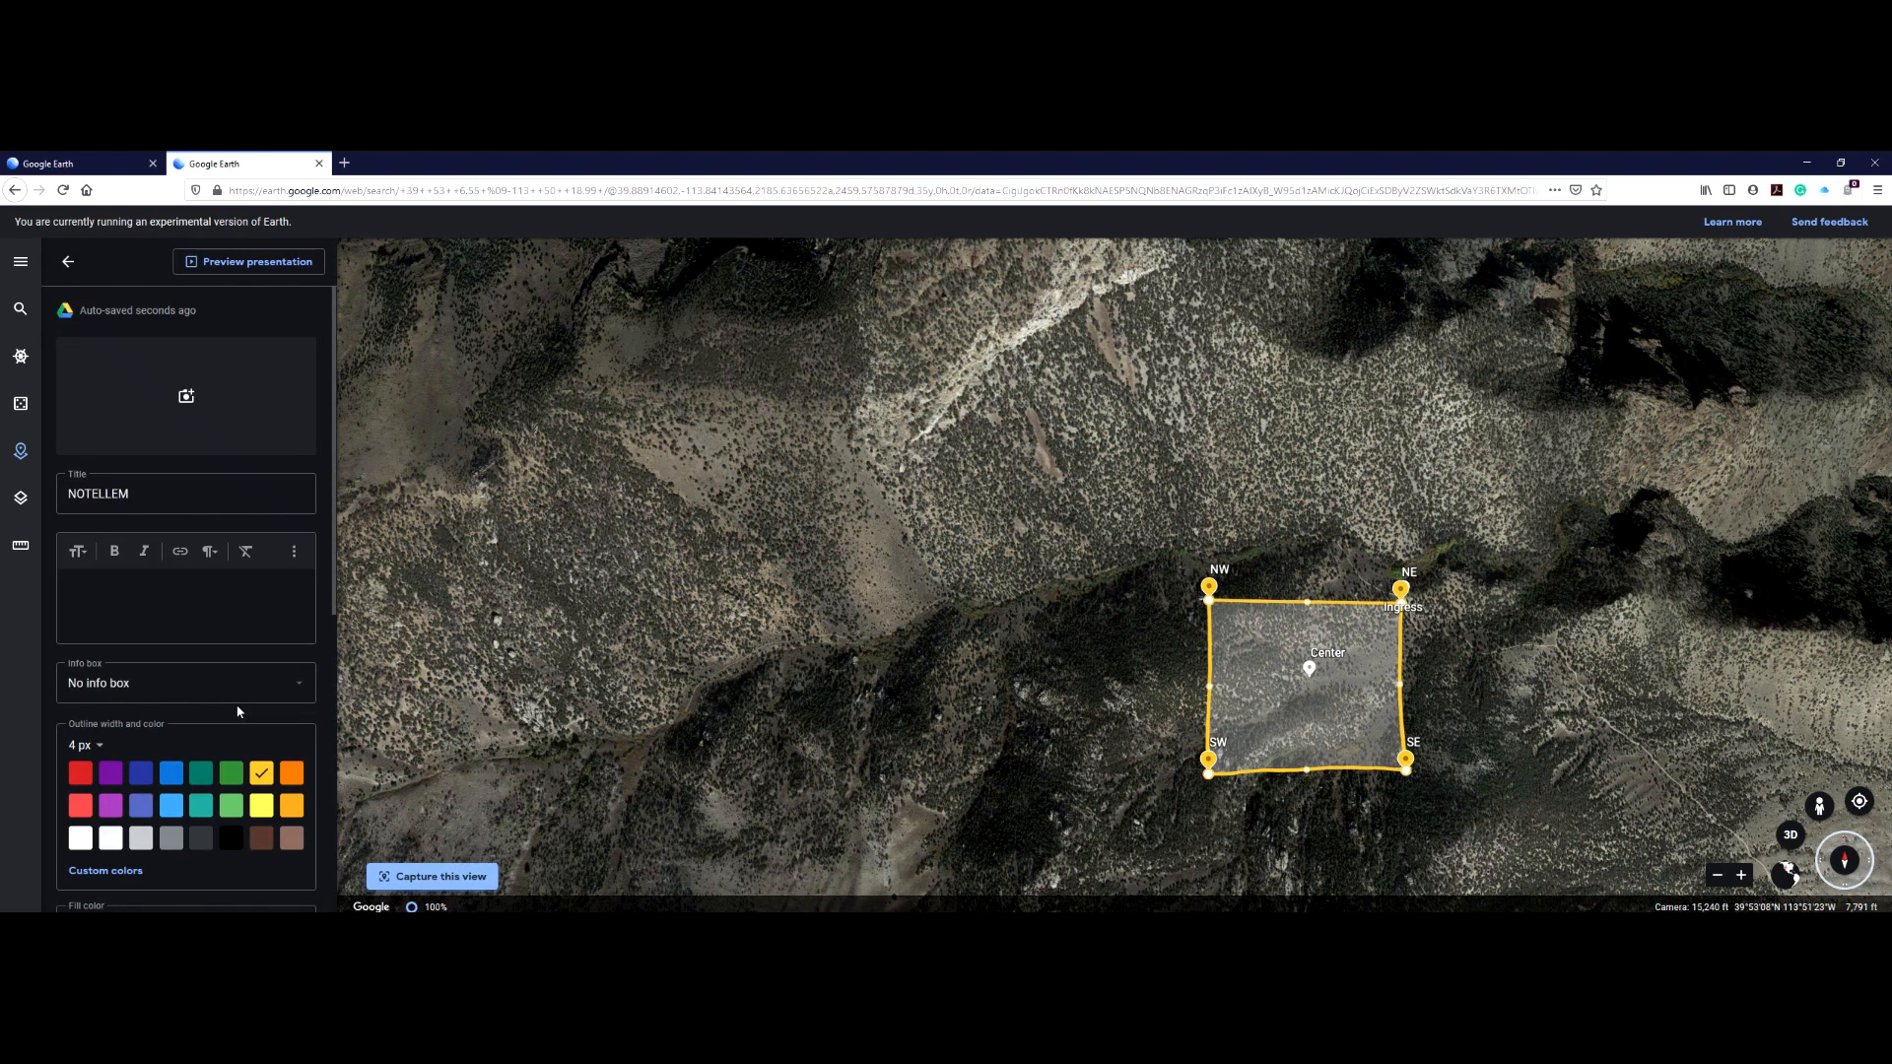
scroll(246, 581, "down", 3)
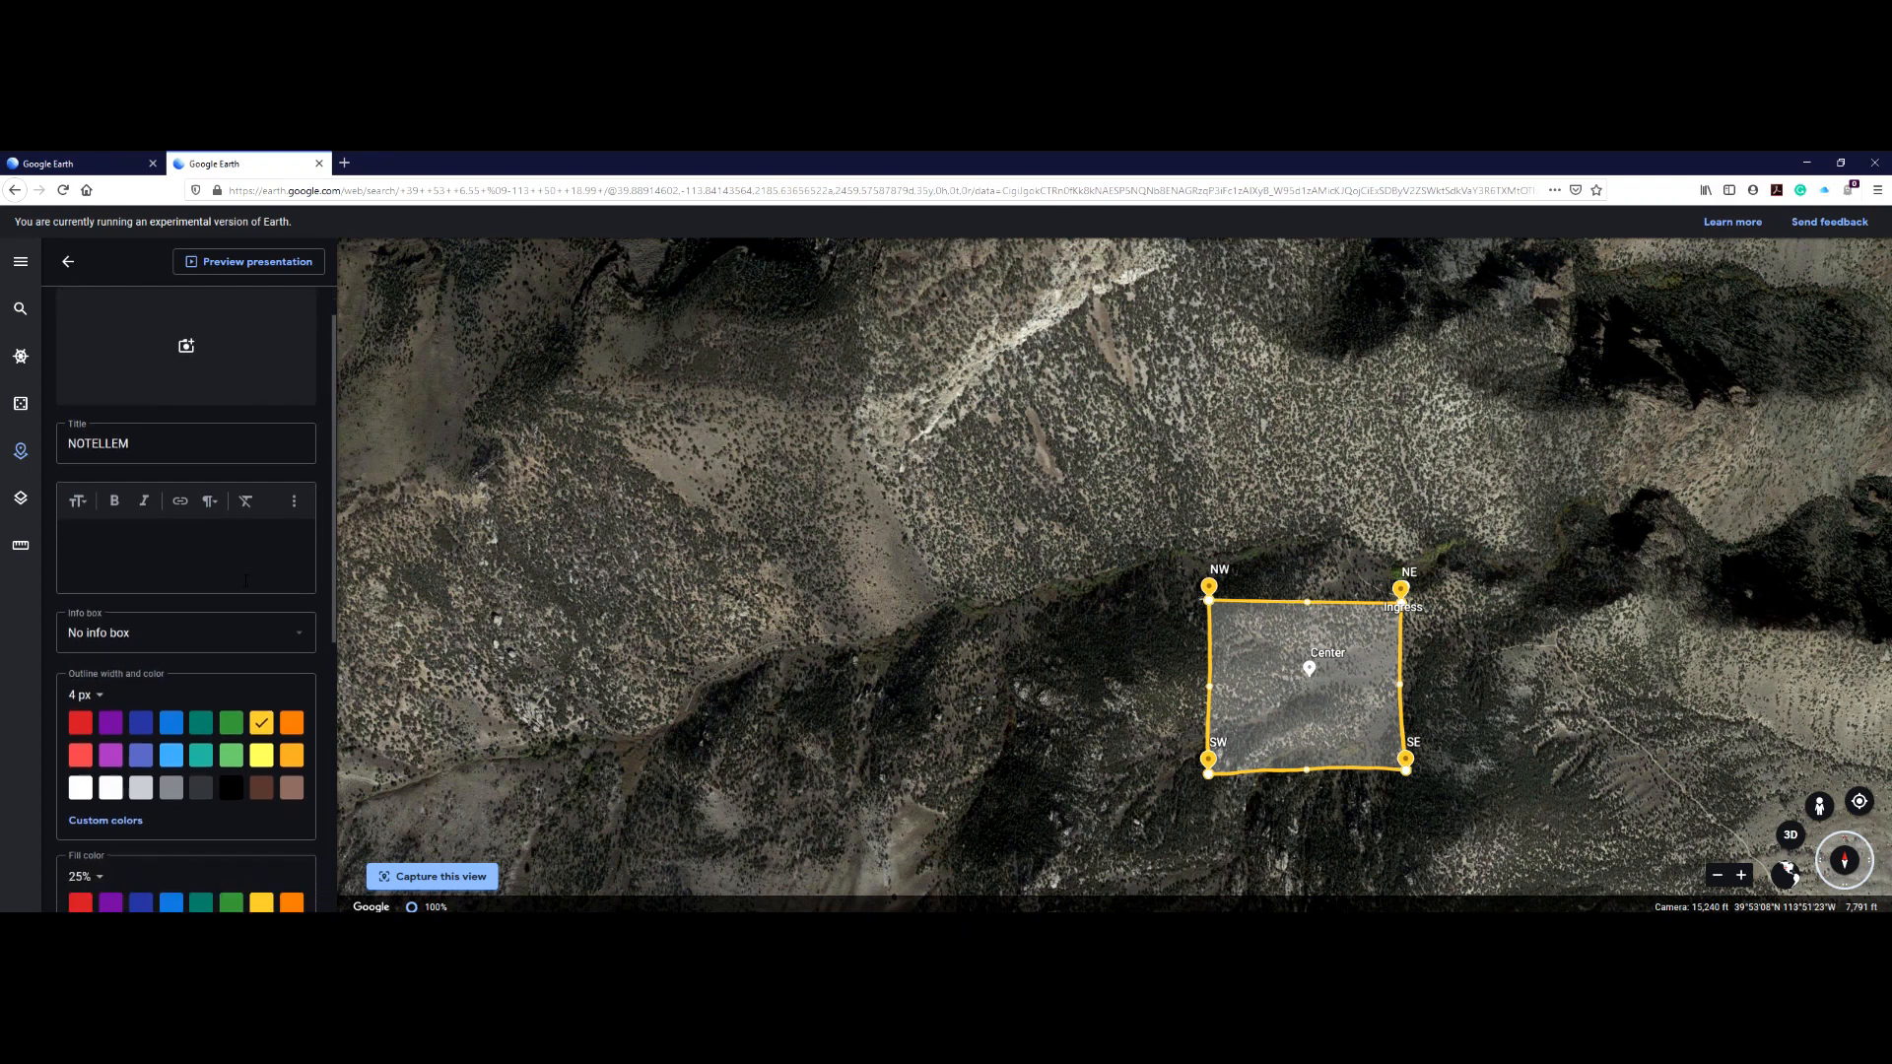
scroll(245, 578, "down", 1)
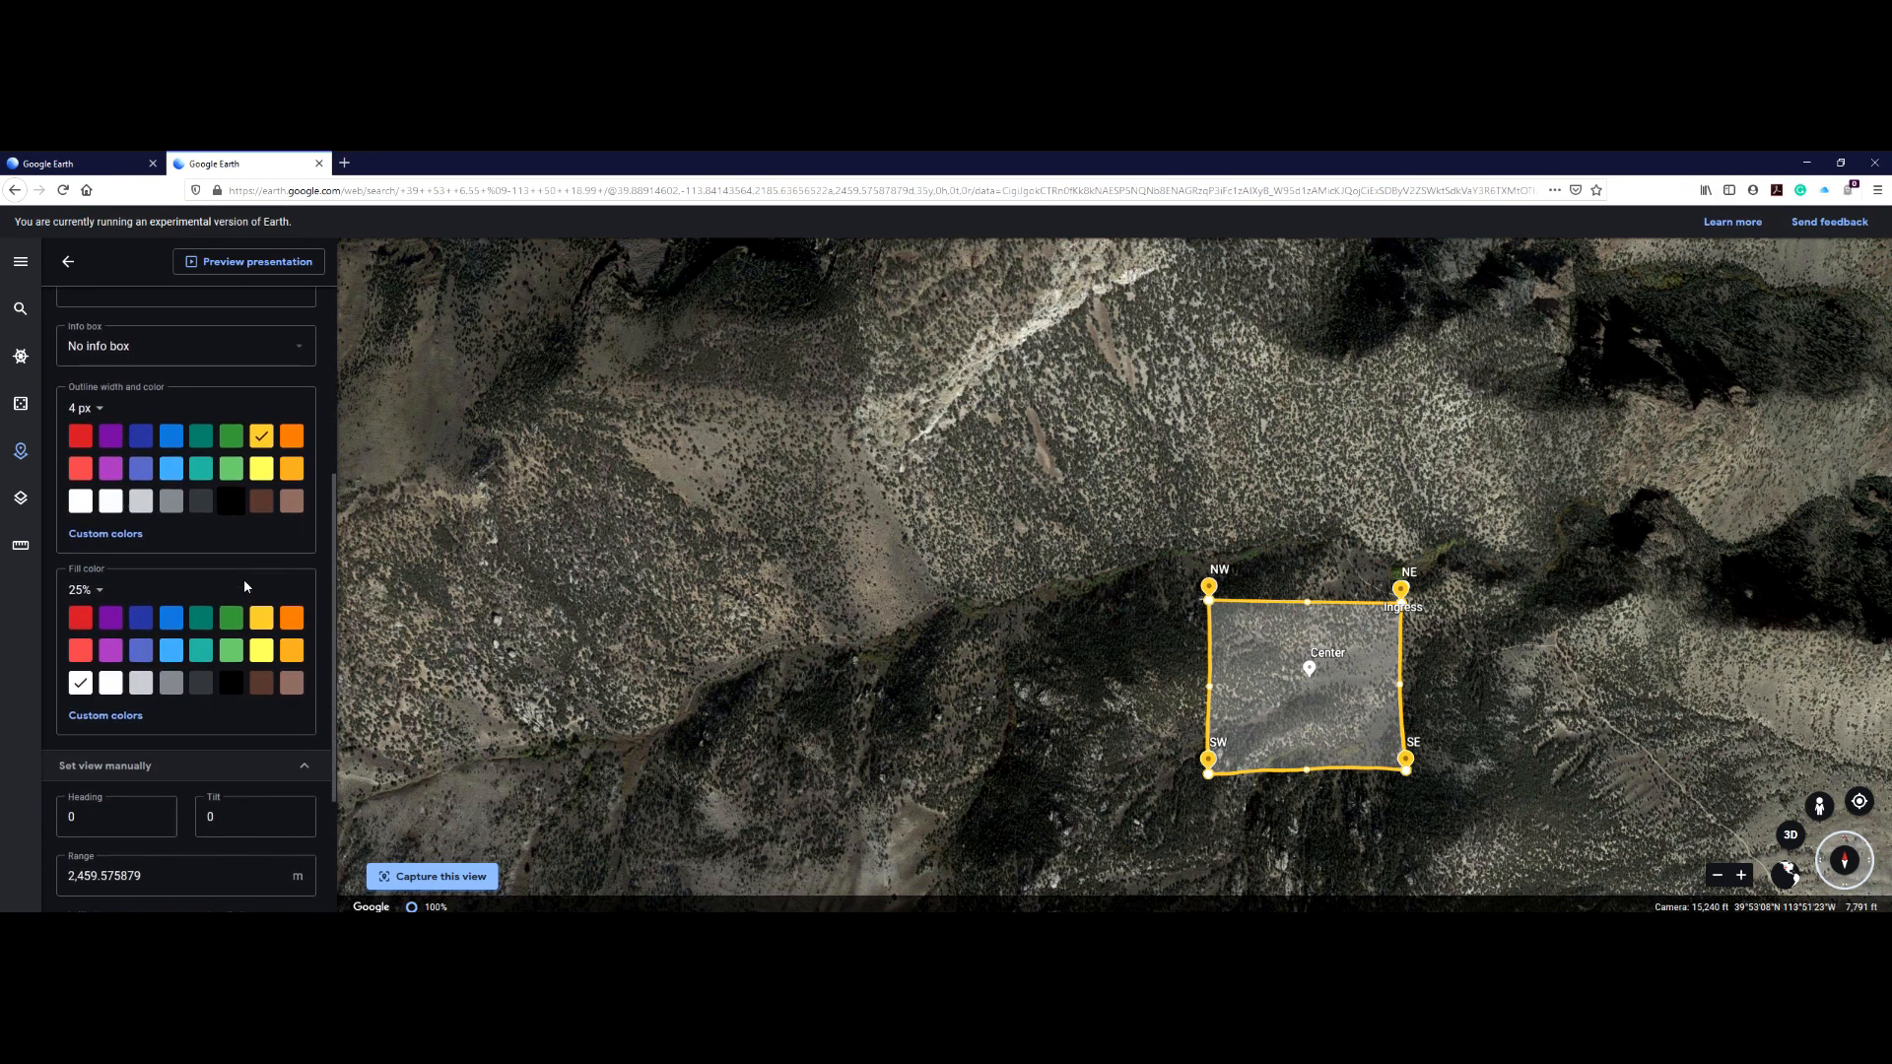
left_click(88, 593)
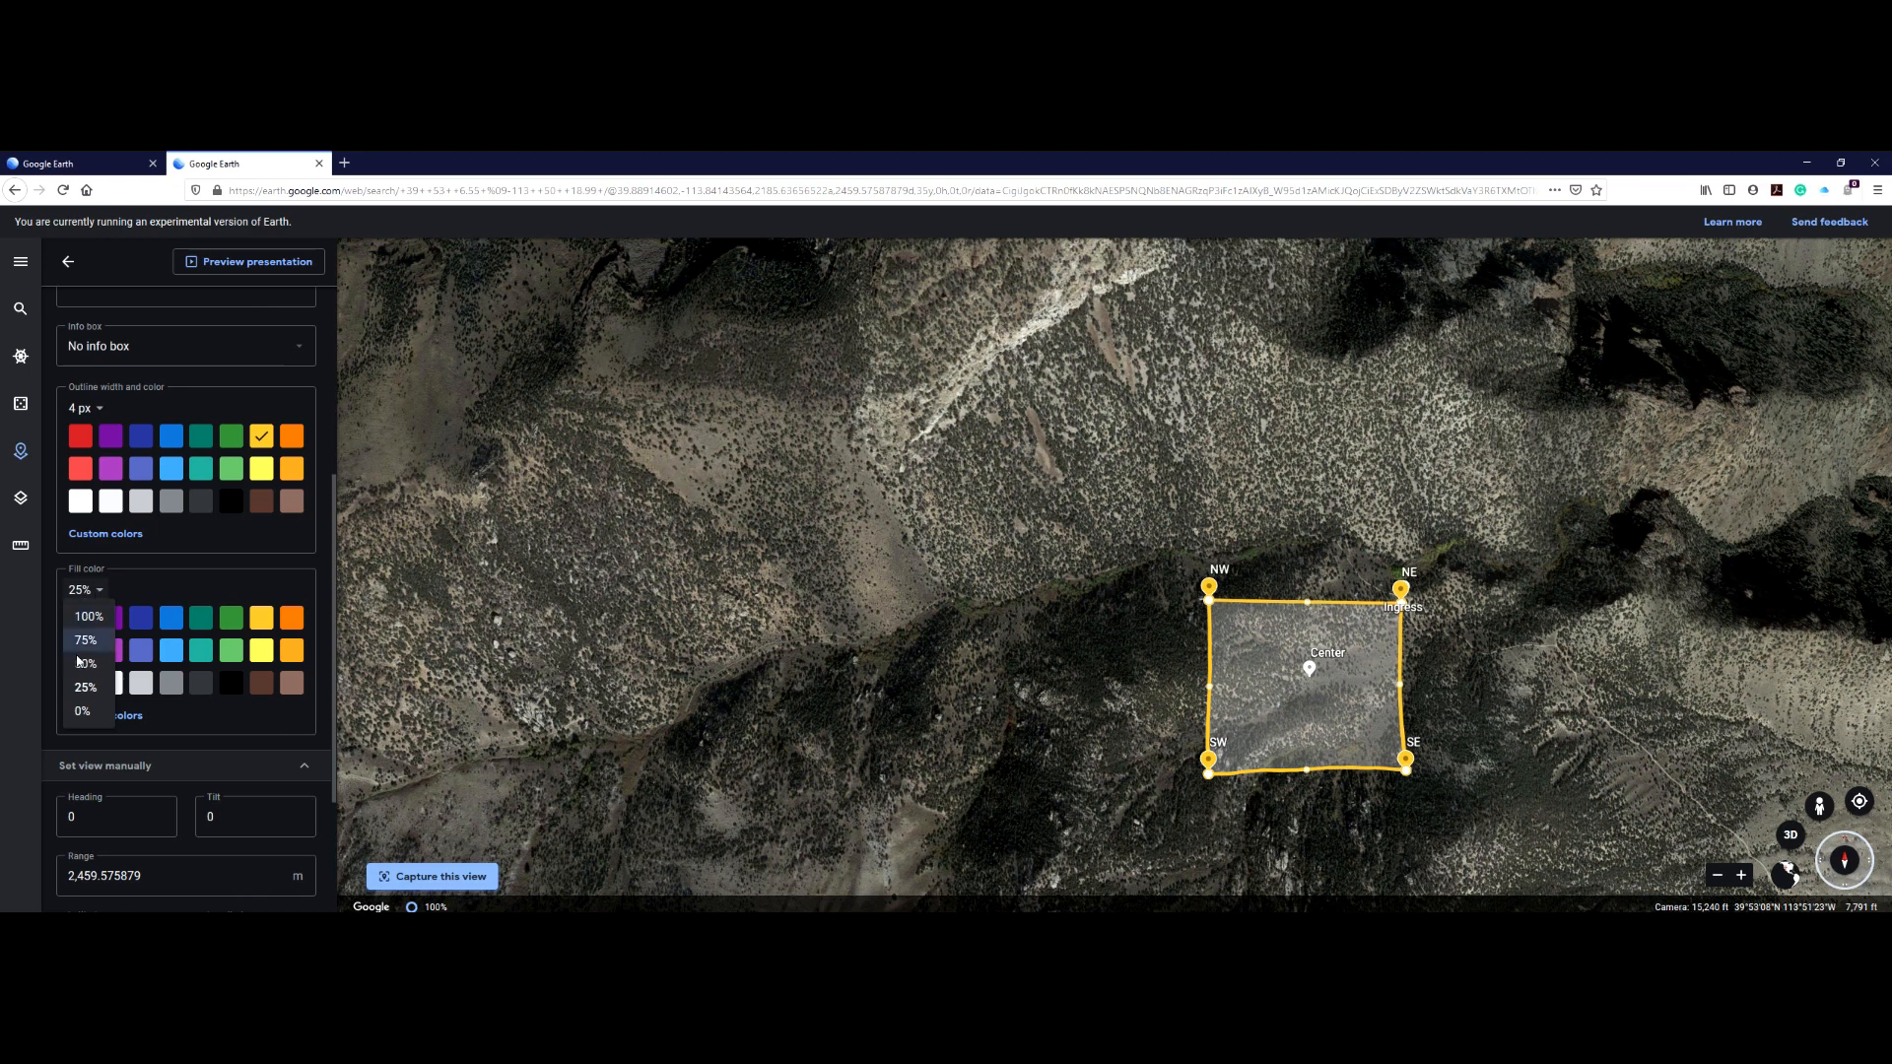
left_click(82, 712)
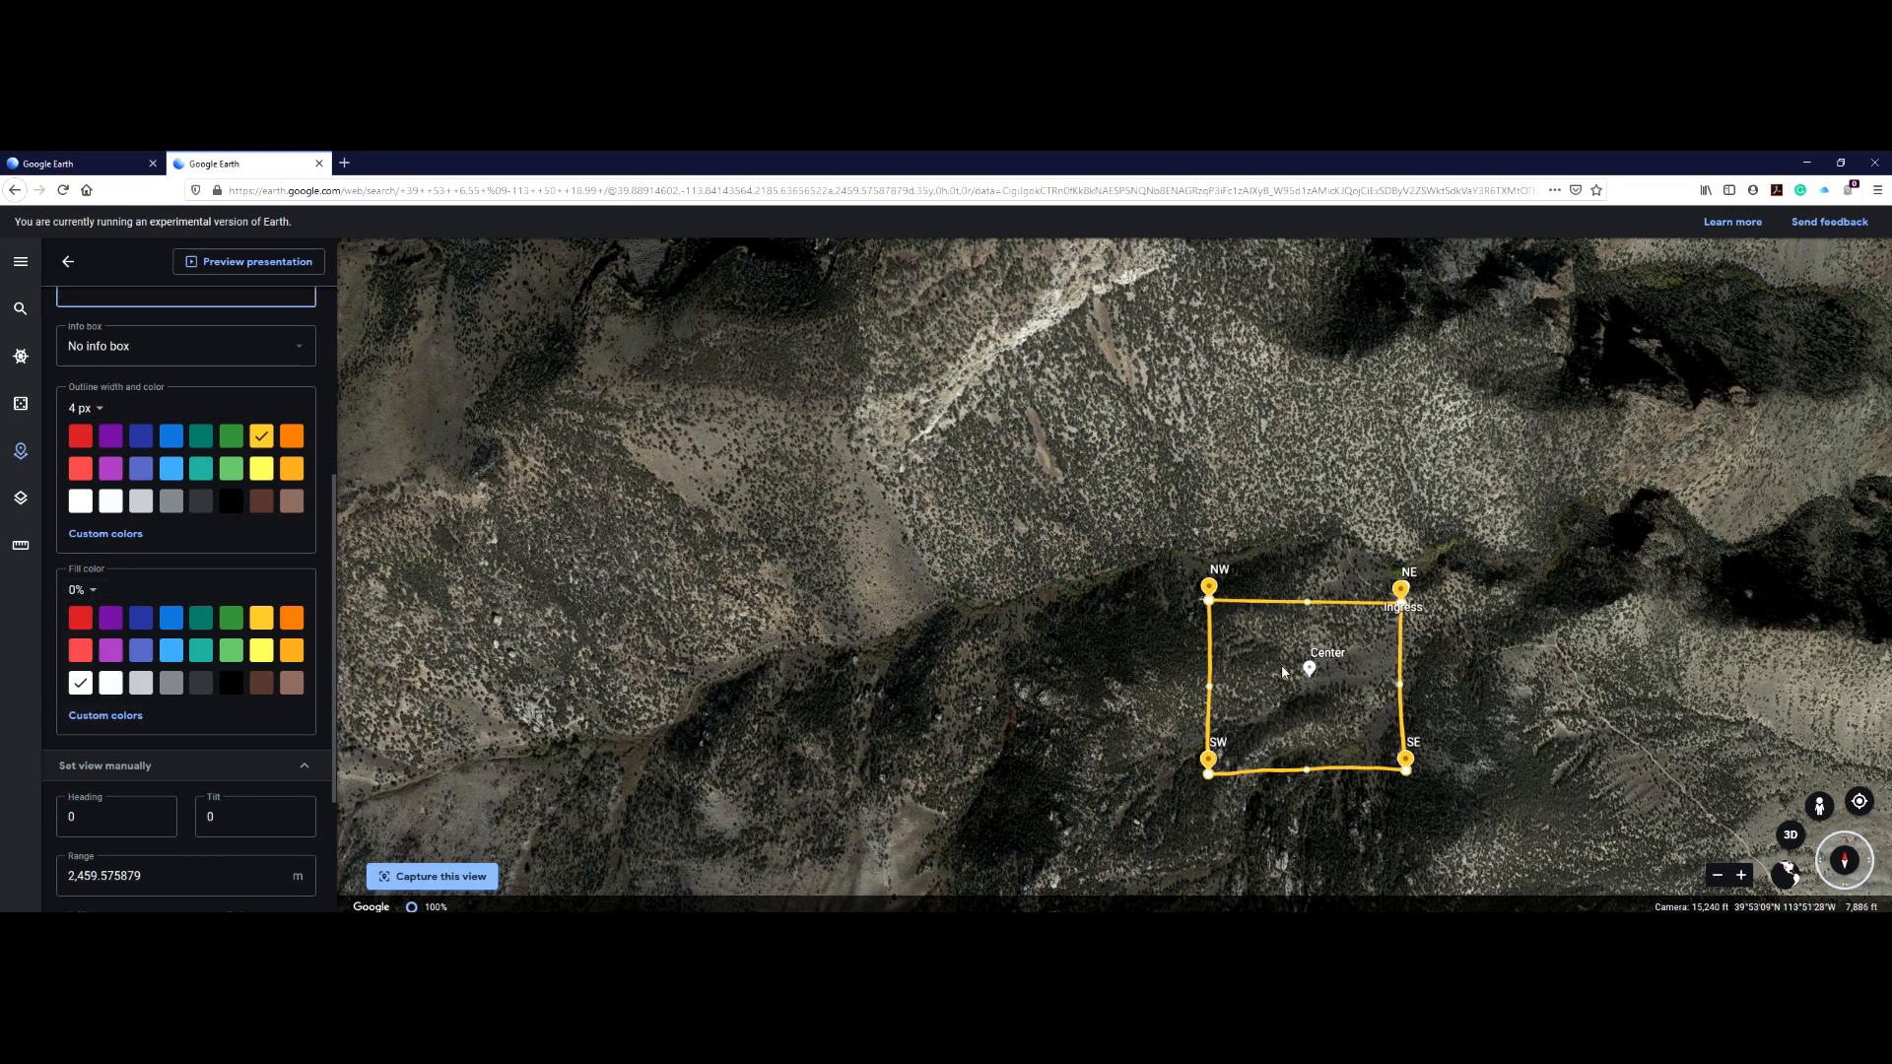
- Set the boundary shape's outline color to white after trying red, and return to the project's feature list
left_click(81, 501)
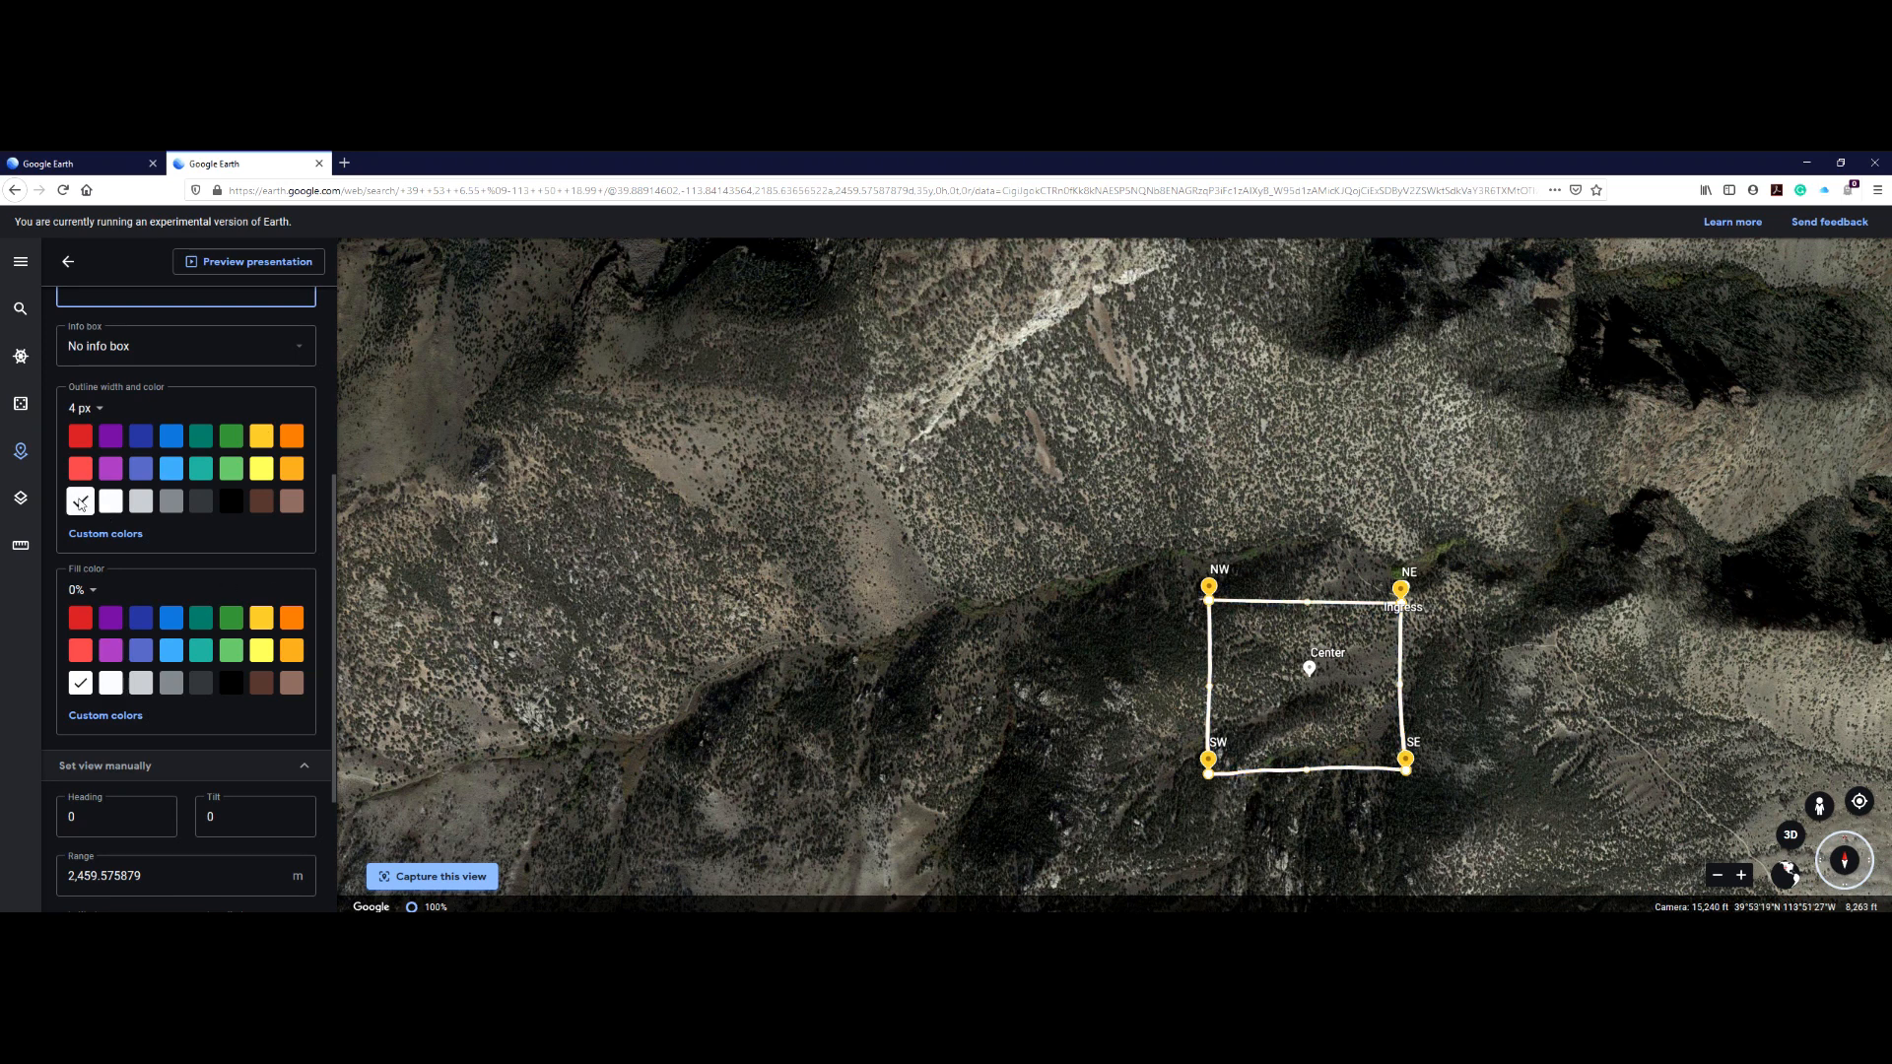
left_click(81, 436)
left_click(79, 504)
left_click(65, 262)
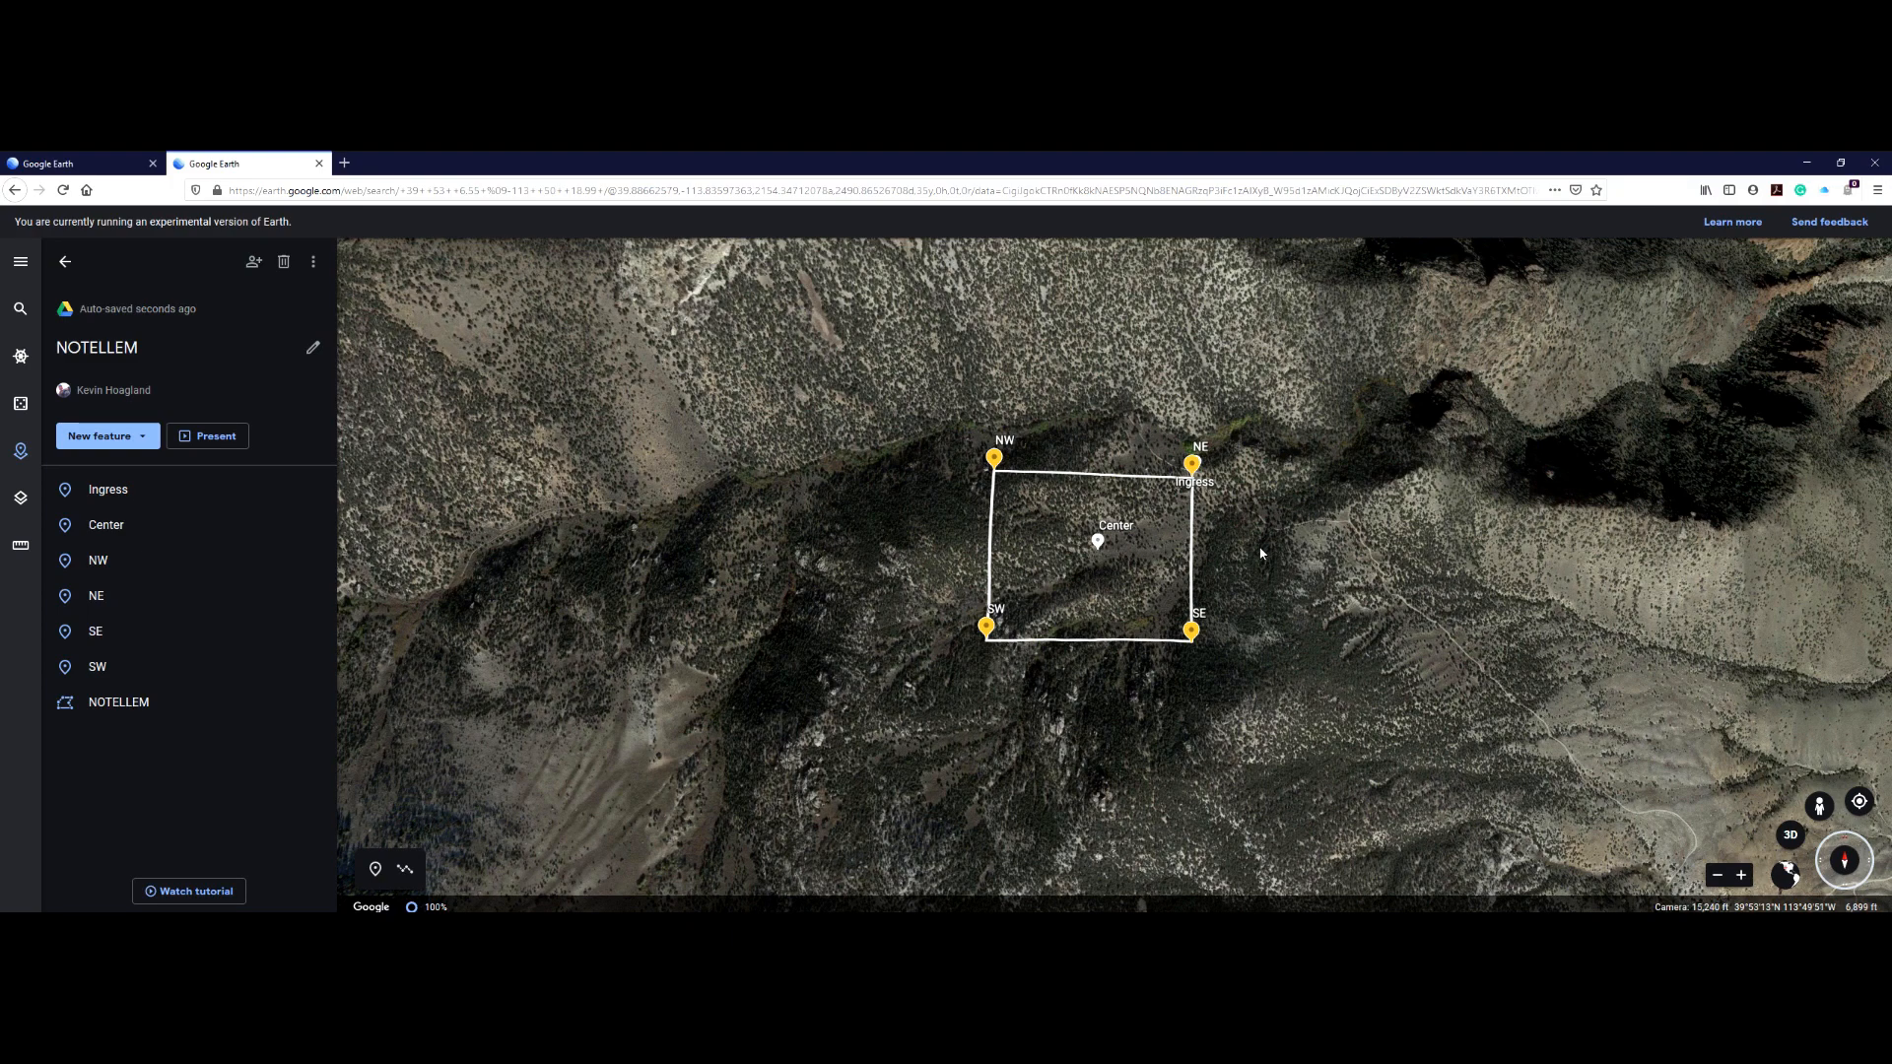
scroll(1267, 556, "up", 5)
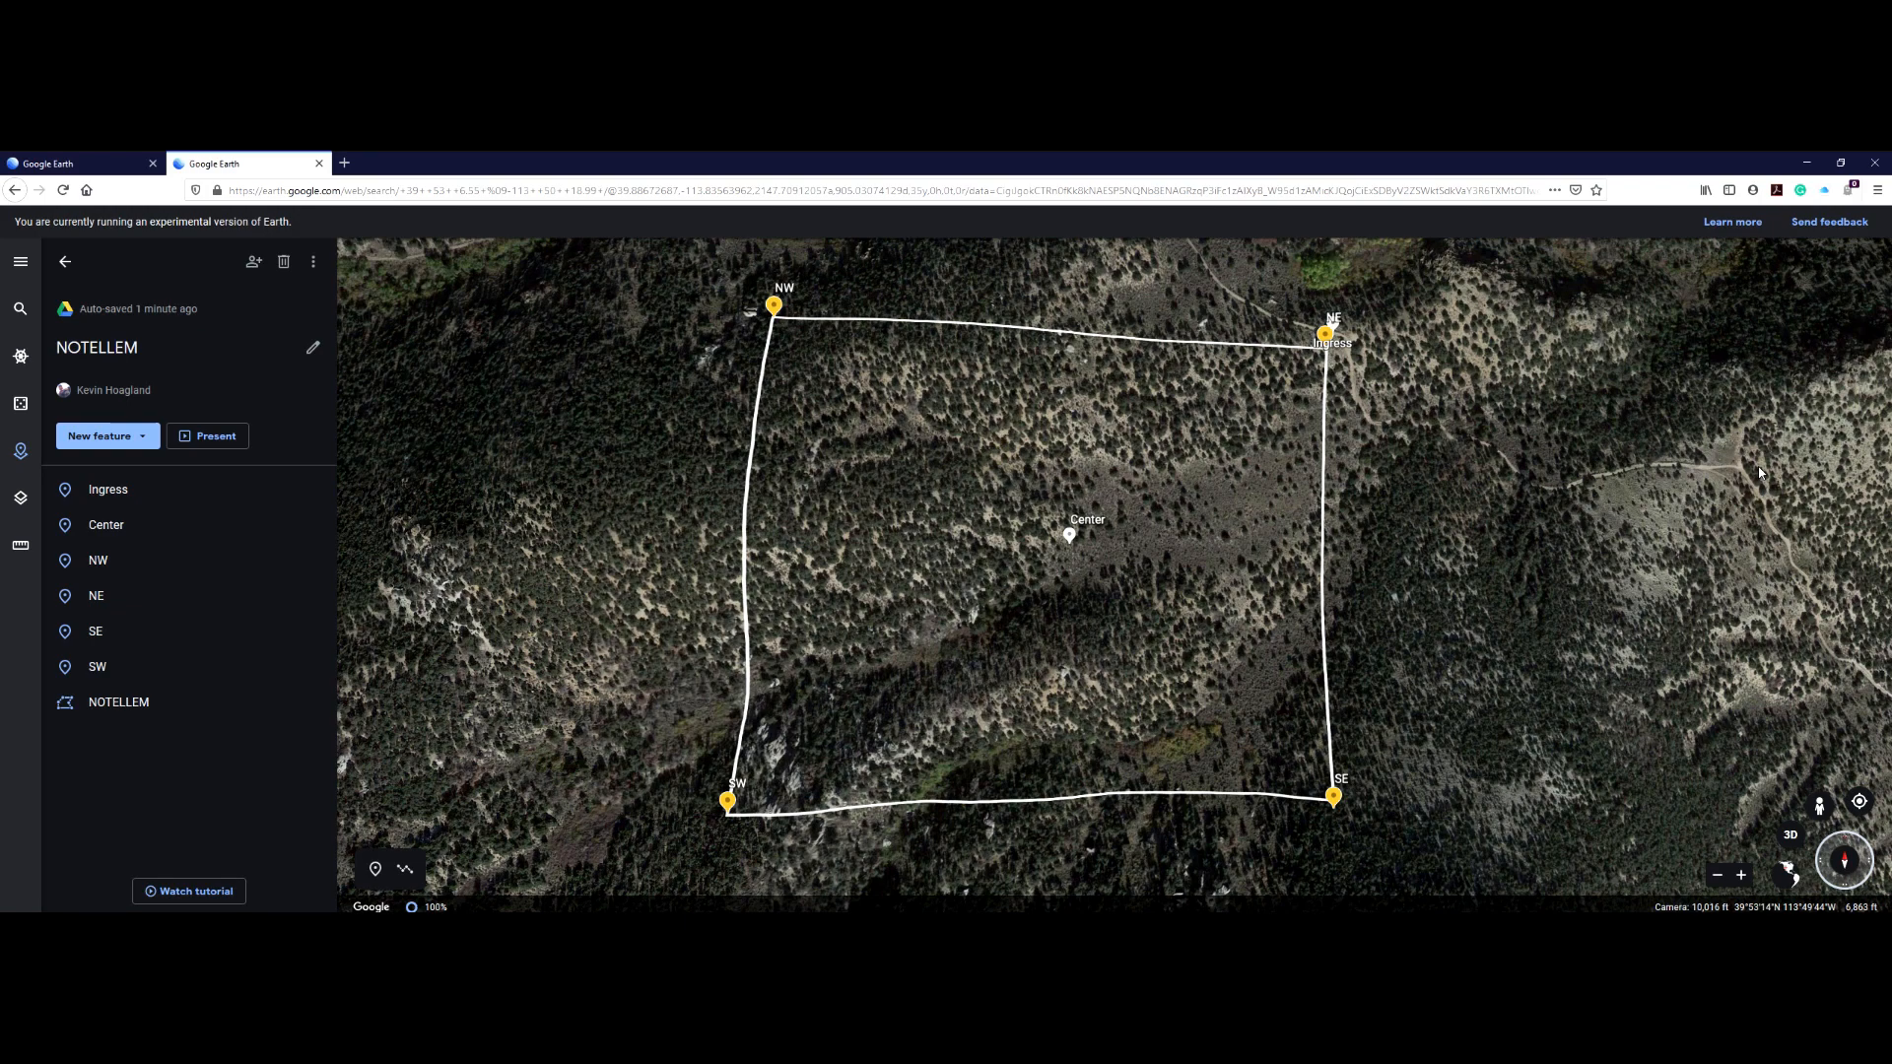
- Switch the map to 3D and examine the claim's terrain and boundary from different headings and tilt angles
left_click(1791, 837)
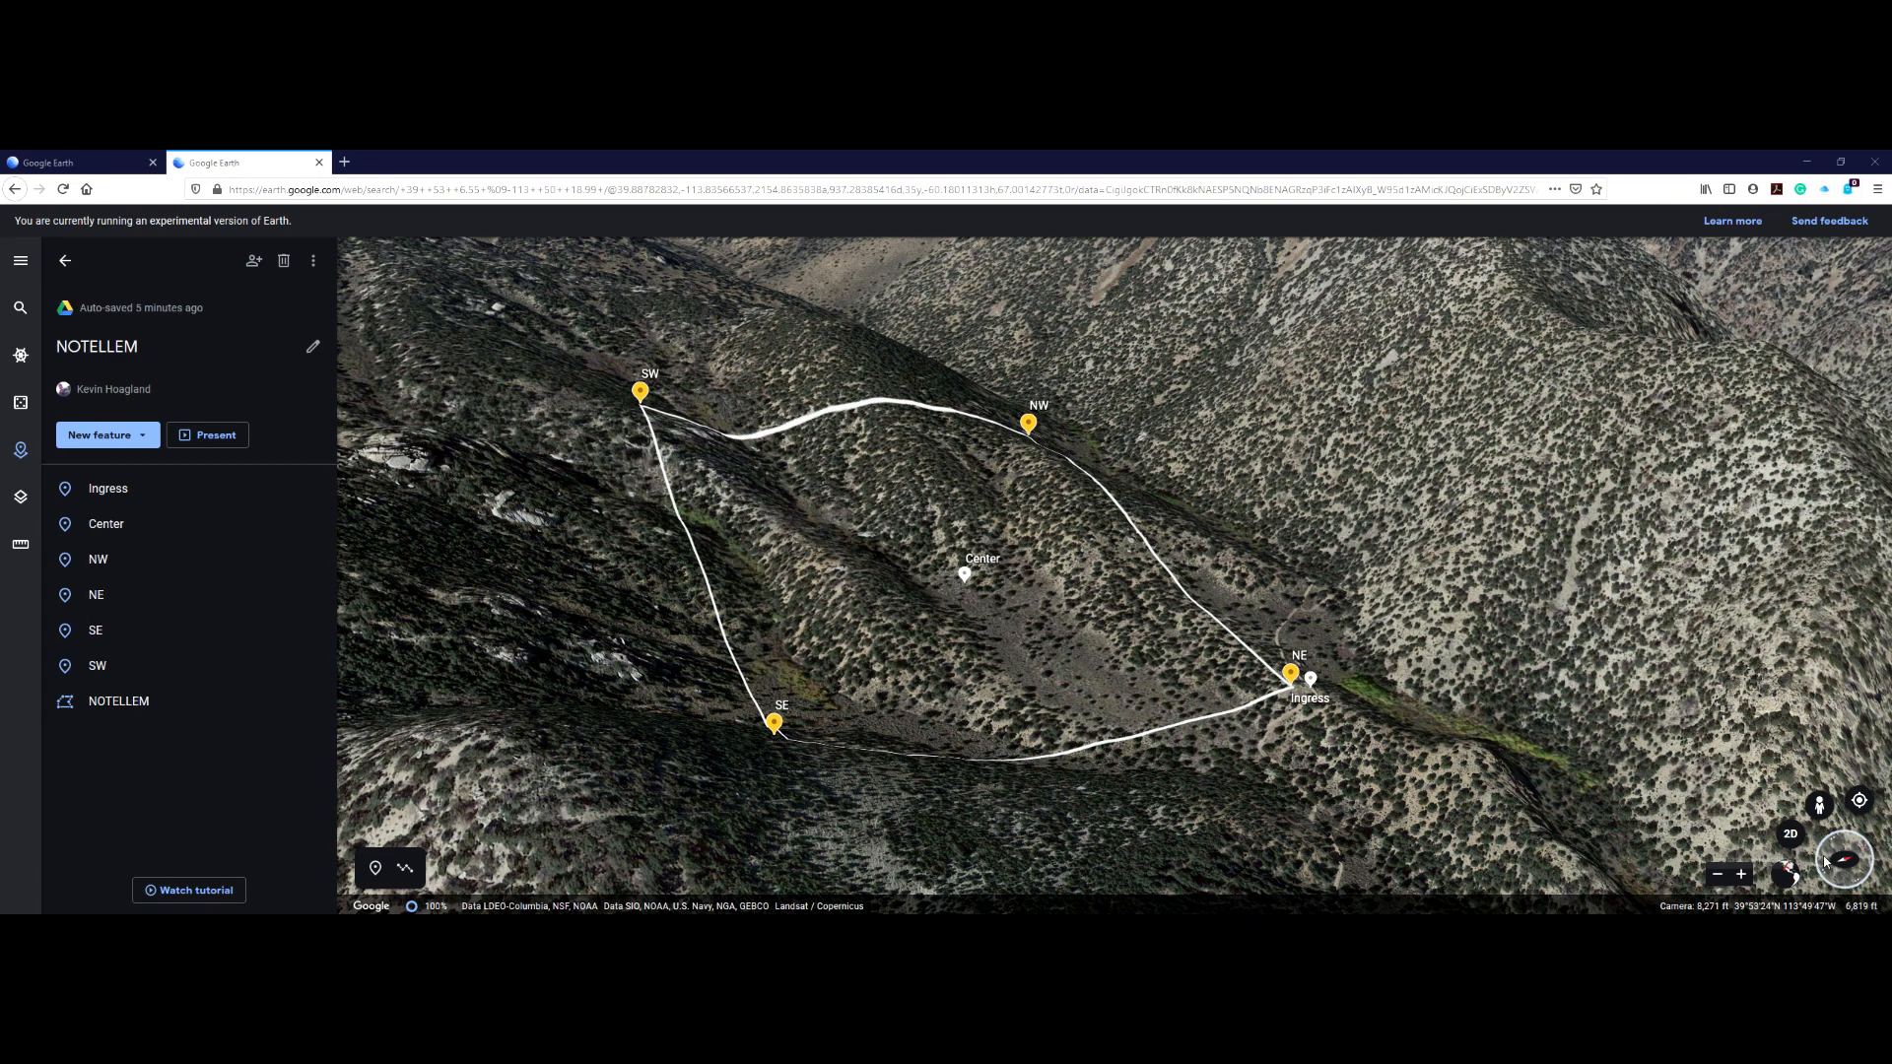
left_click_drag(1842, 882, 1841, 880)
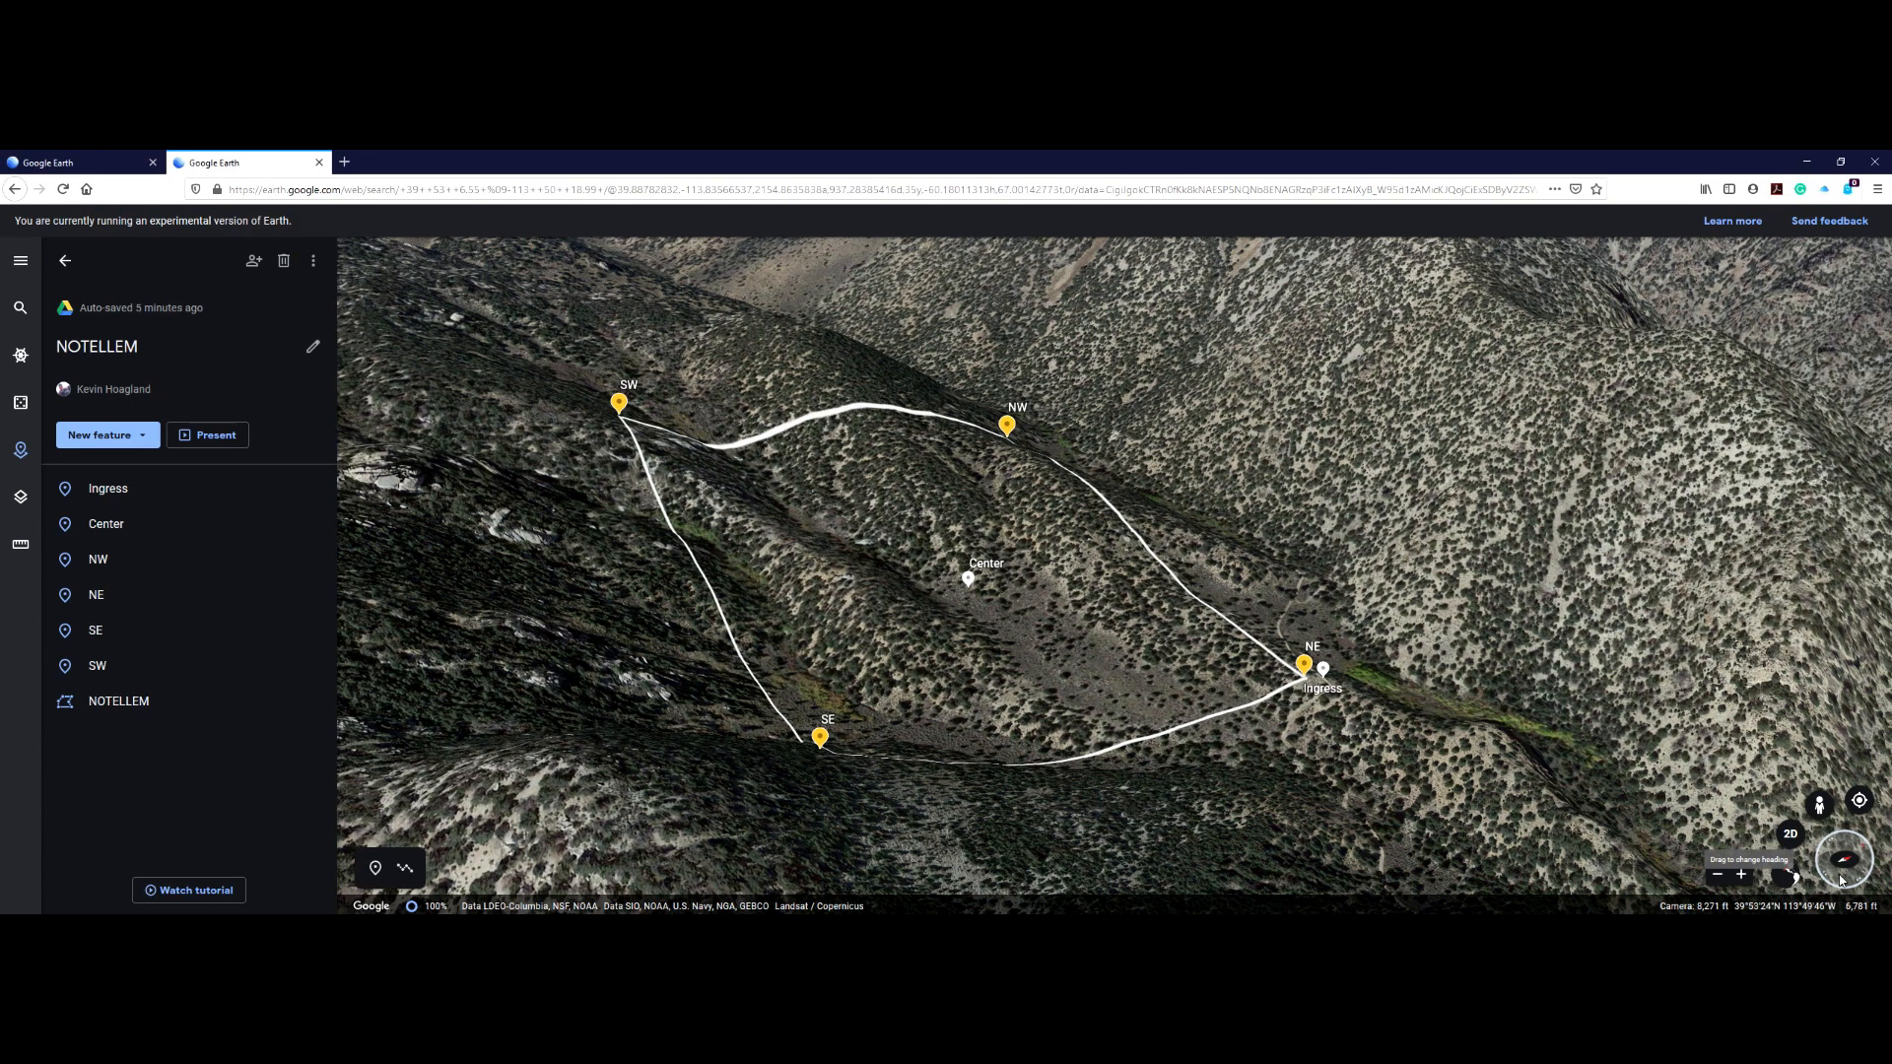
left_click(1841, 880)
left_click(1841, 881)
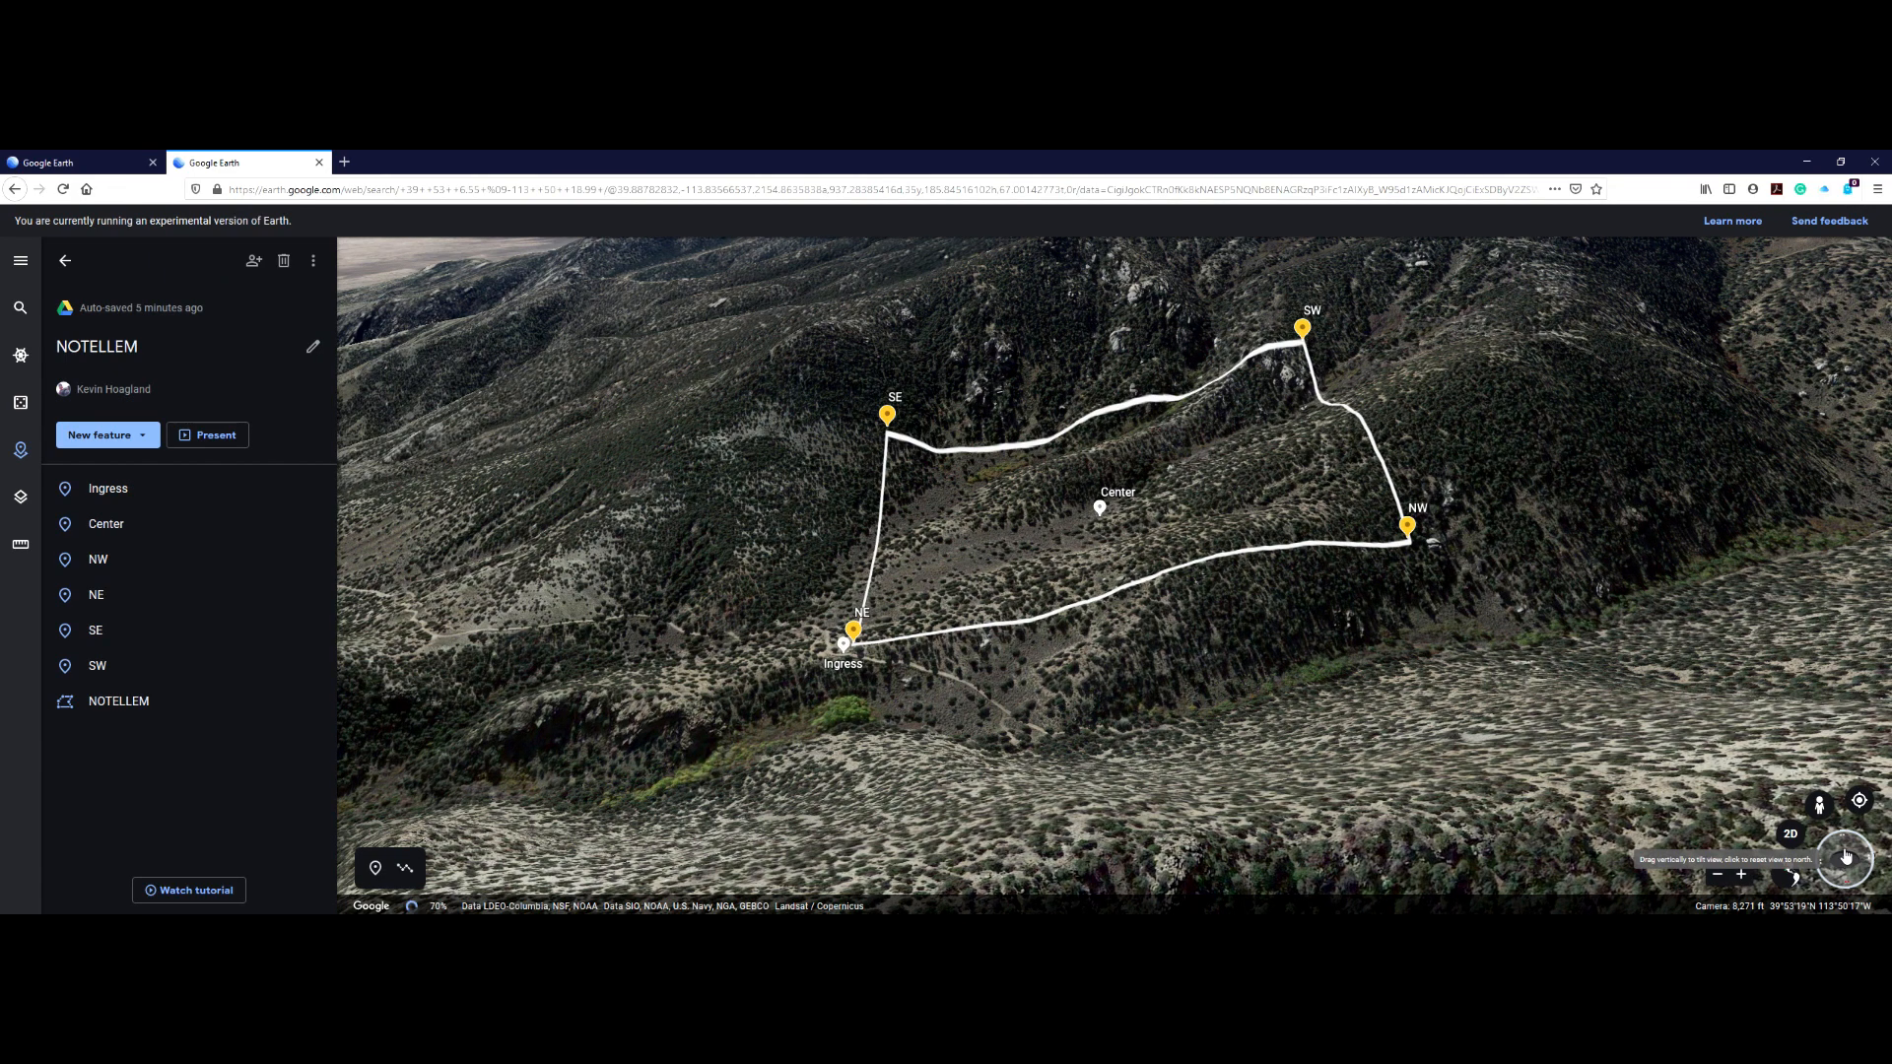
left_click_drag(1846, 860, 1848, 880)
left_click(1849, 877)
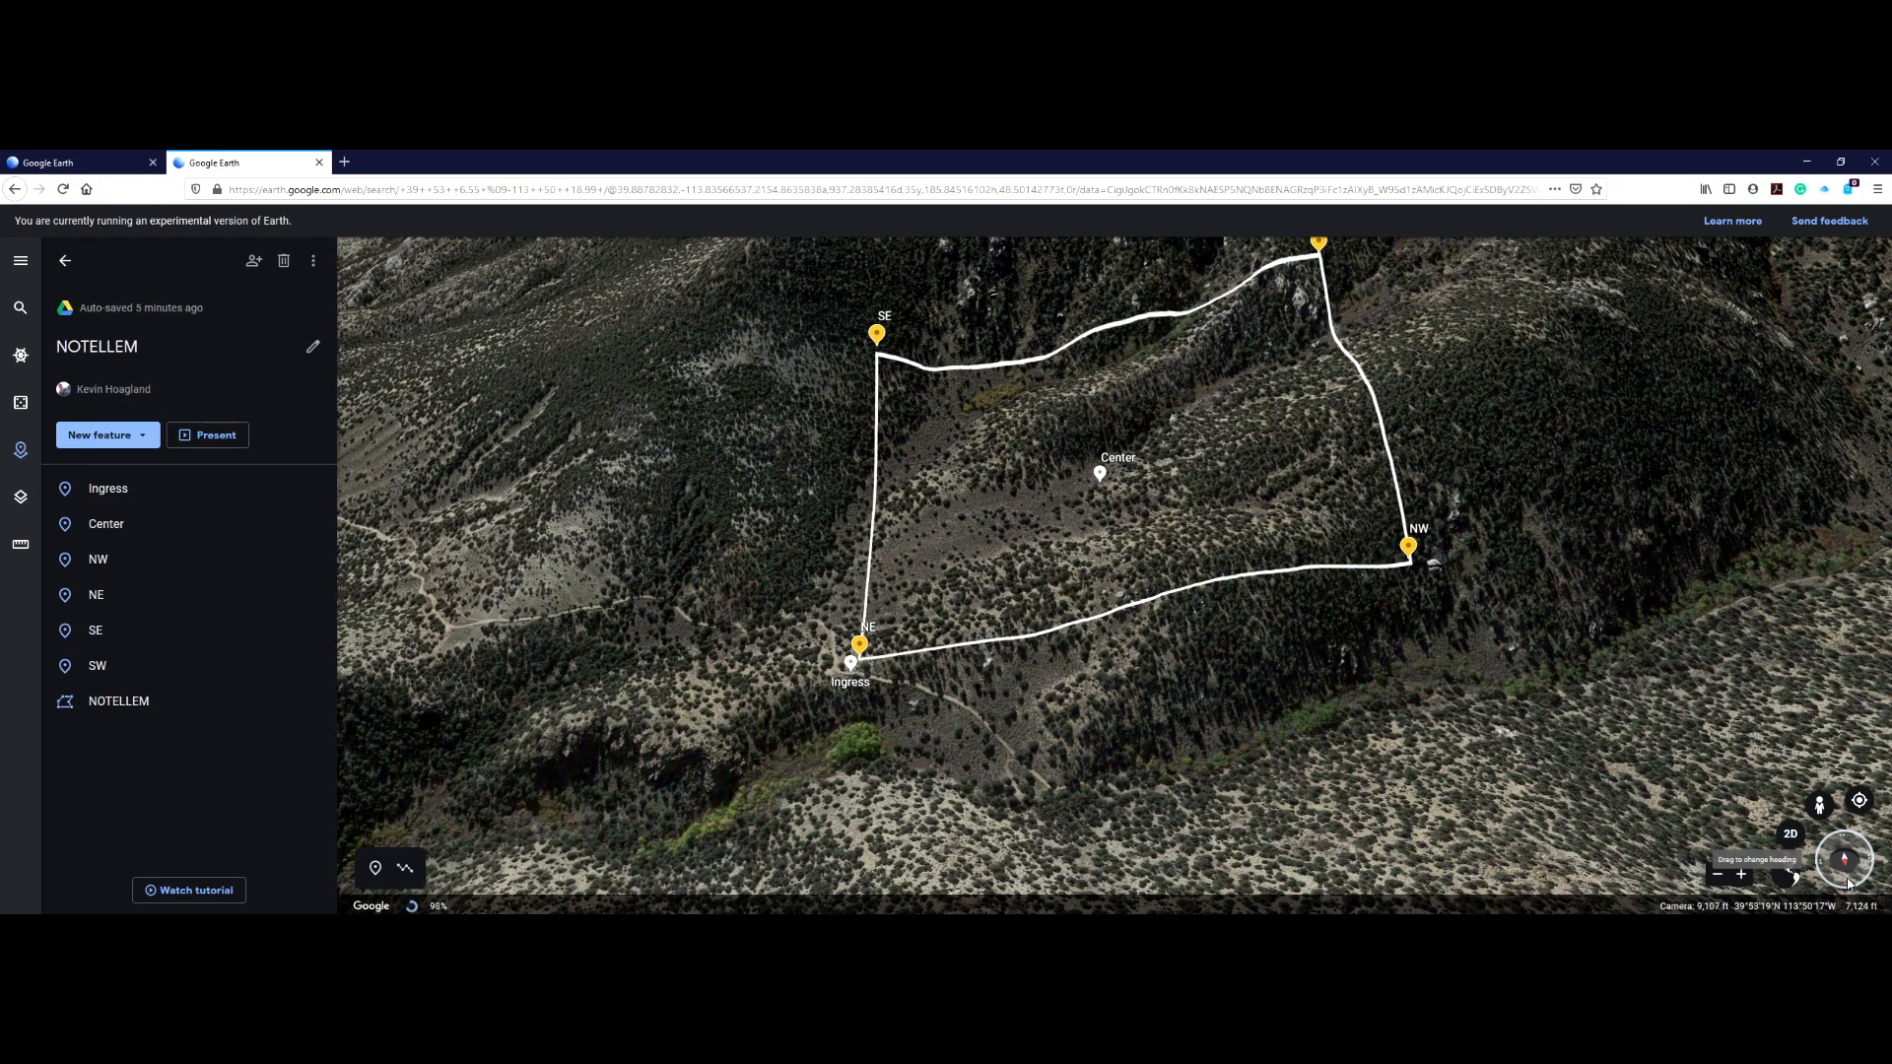
left_click_drag(1848, 880, 1866, 884)
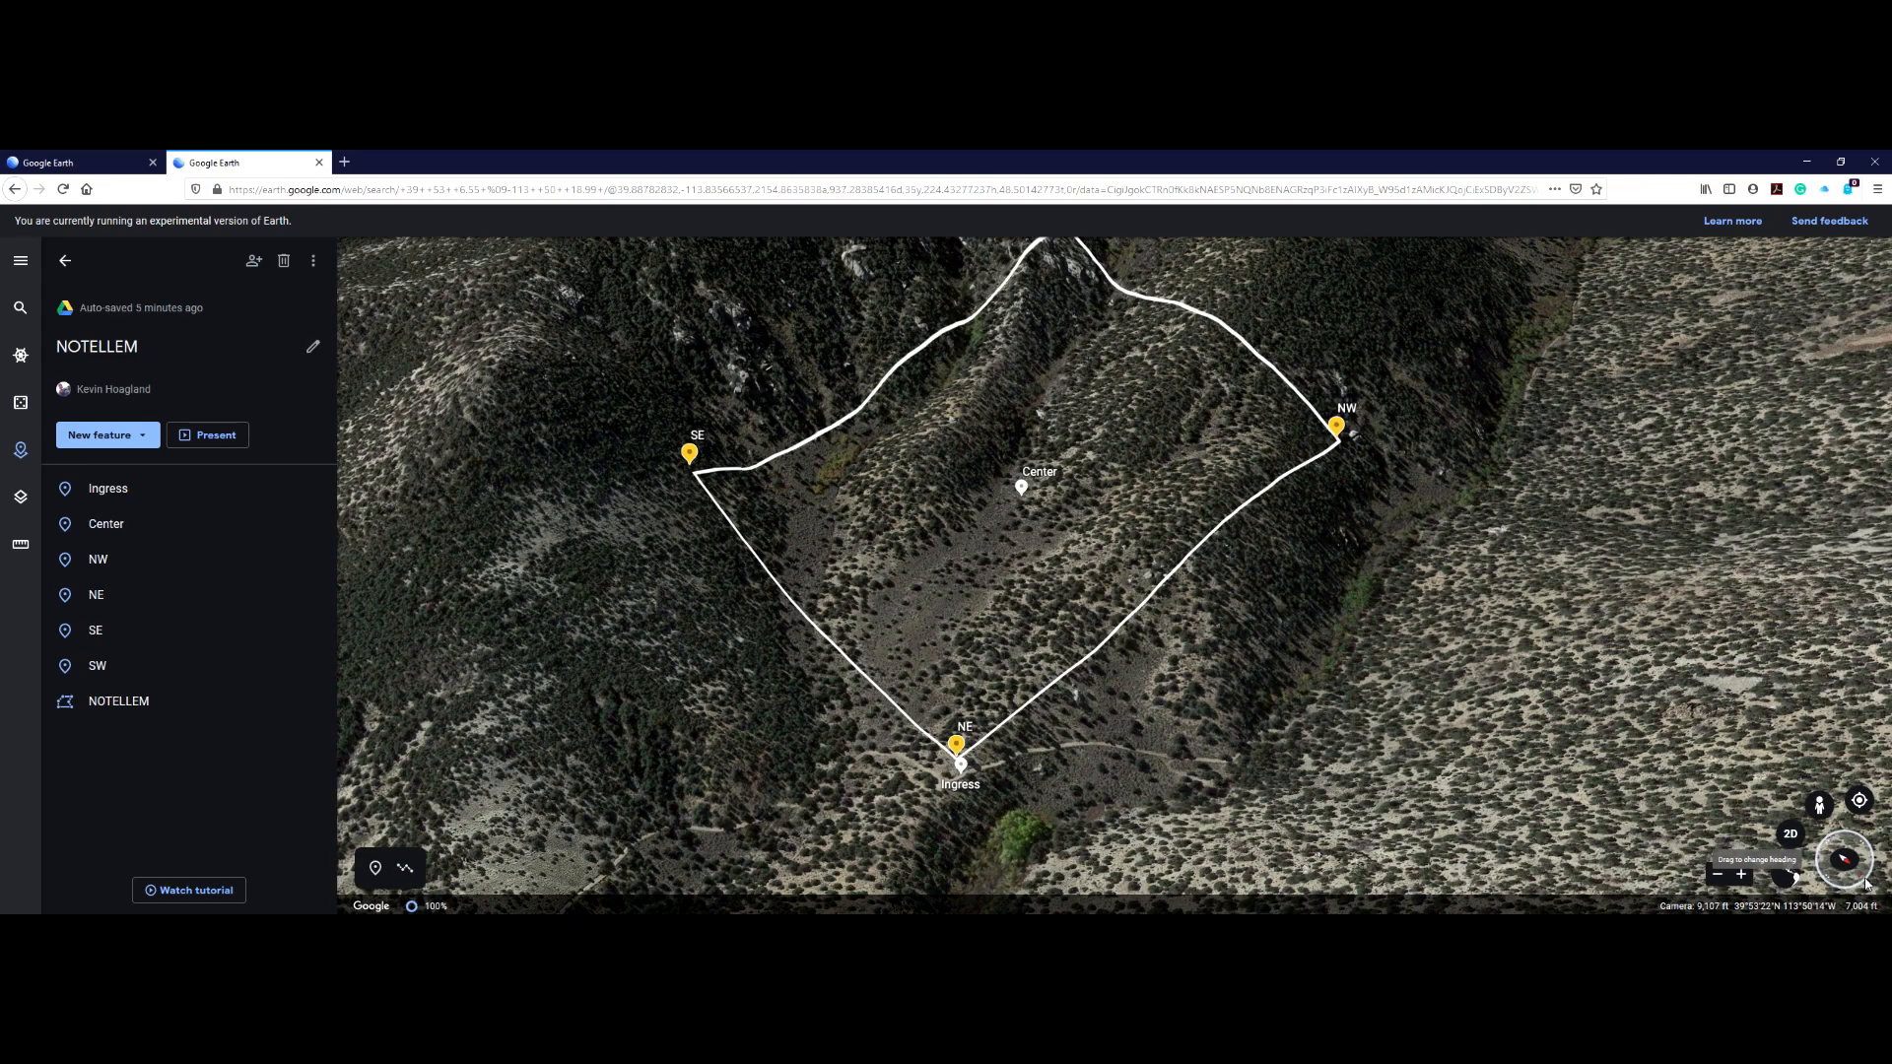
left_click_drag(1856, 883, 1861, 882)
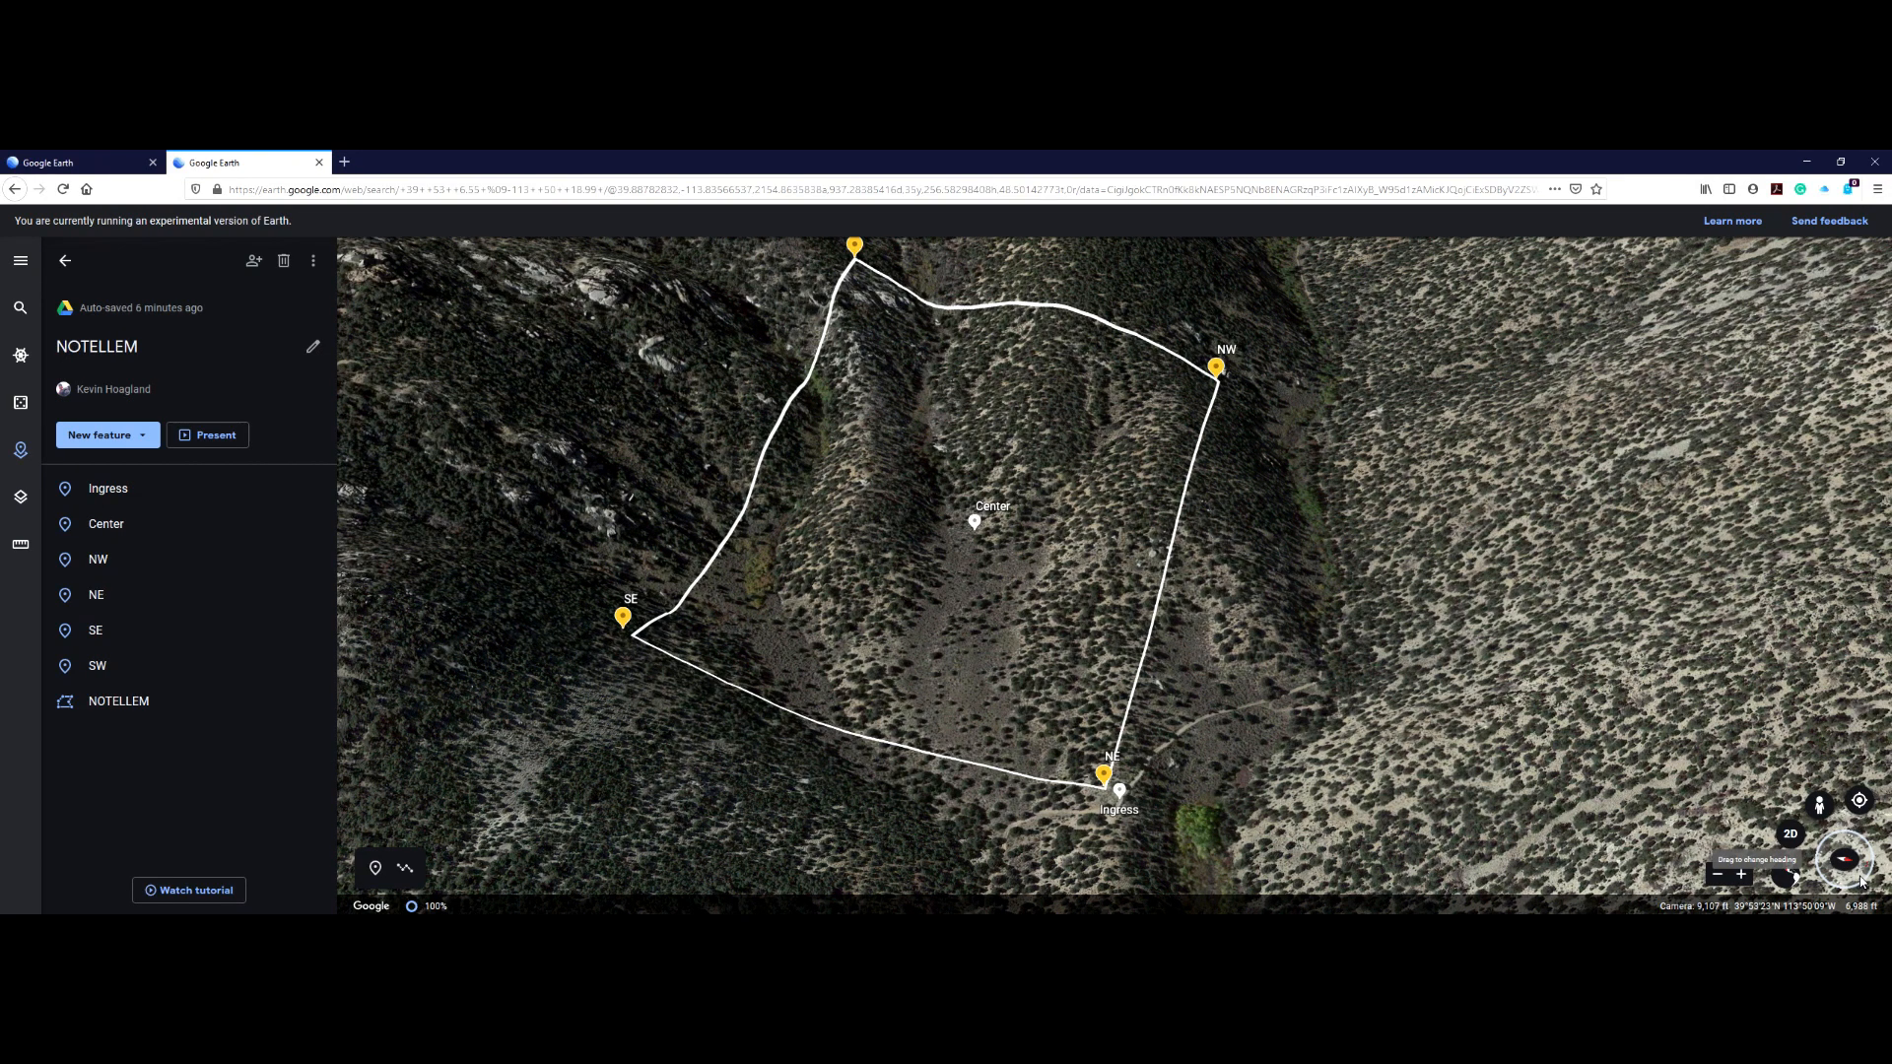
- Add a placemark just inside the boundary's SE–SW side and save it to the NOTELLEM project as P1
left_click(375, 869)
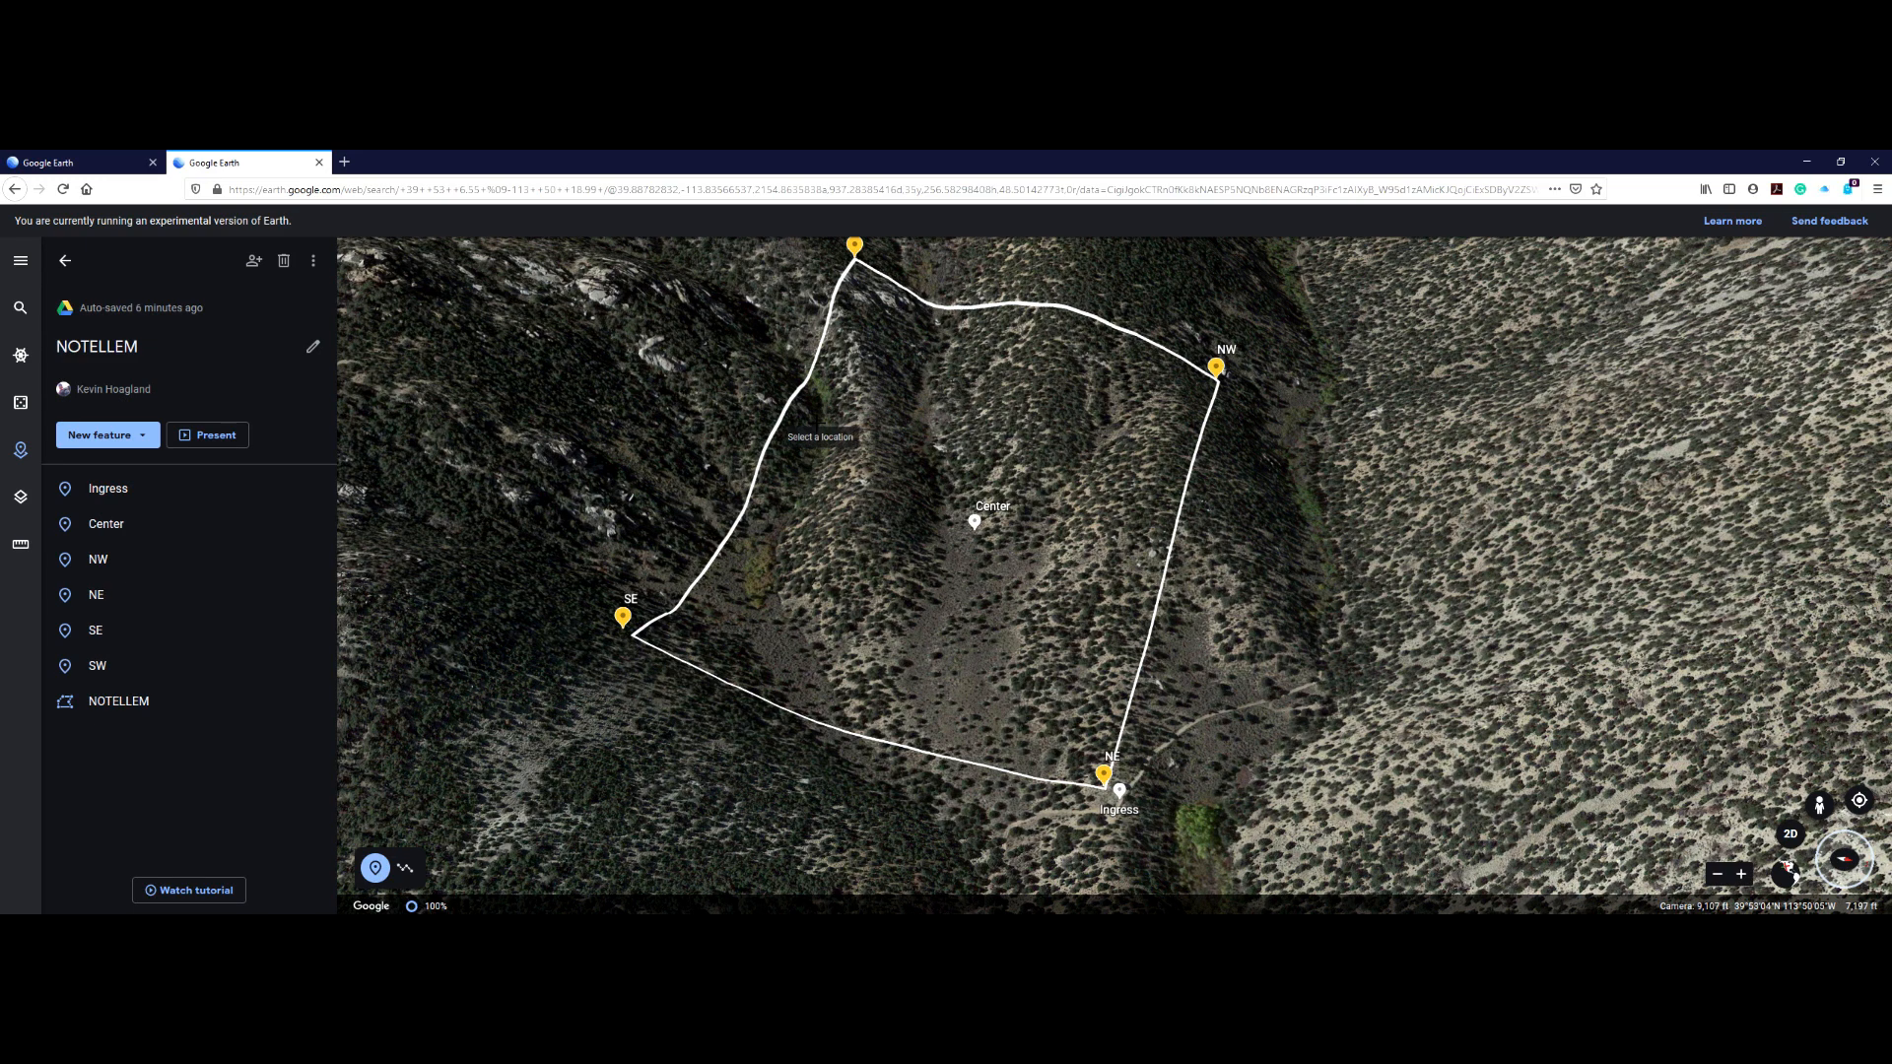
left_click(817, 428)
left_click(878, 545)
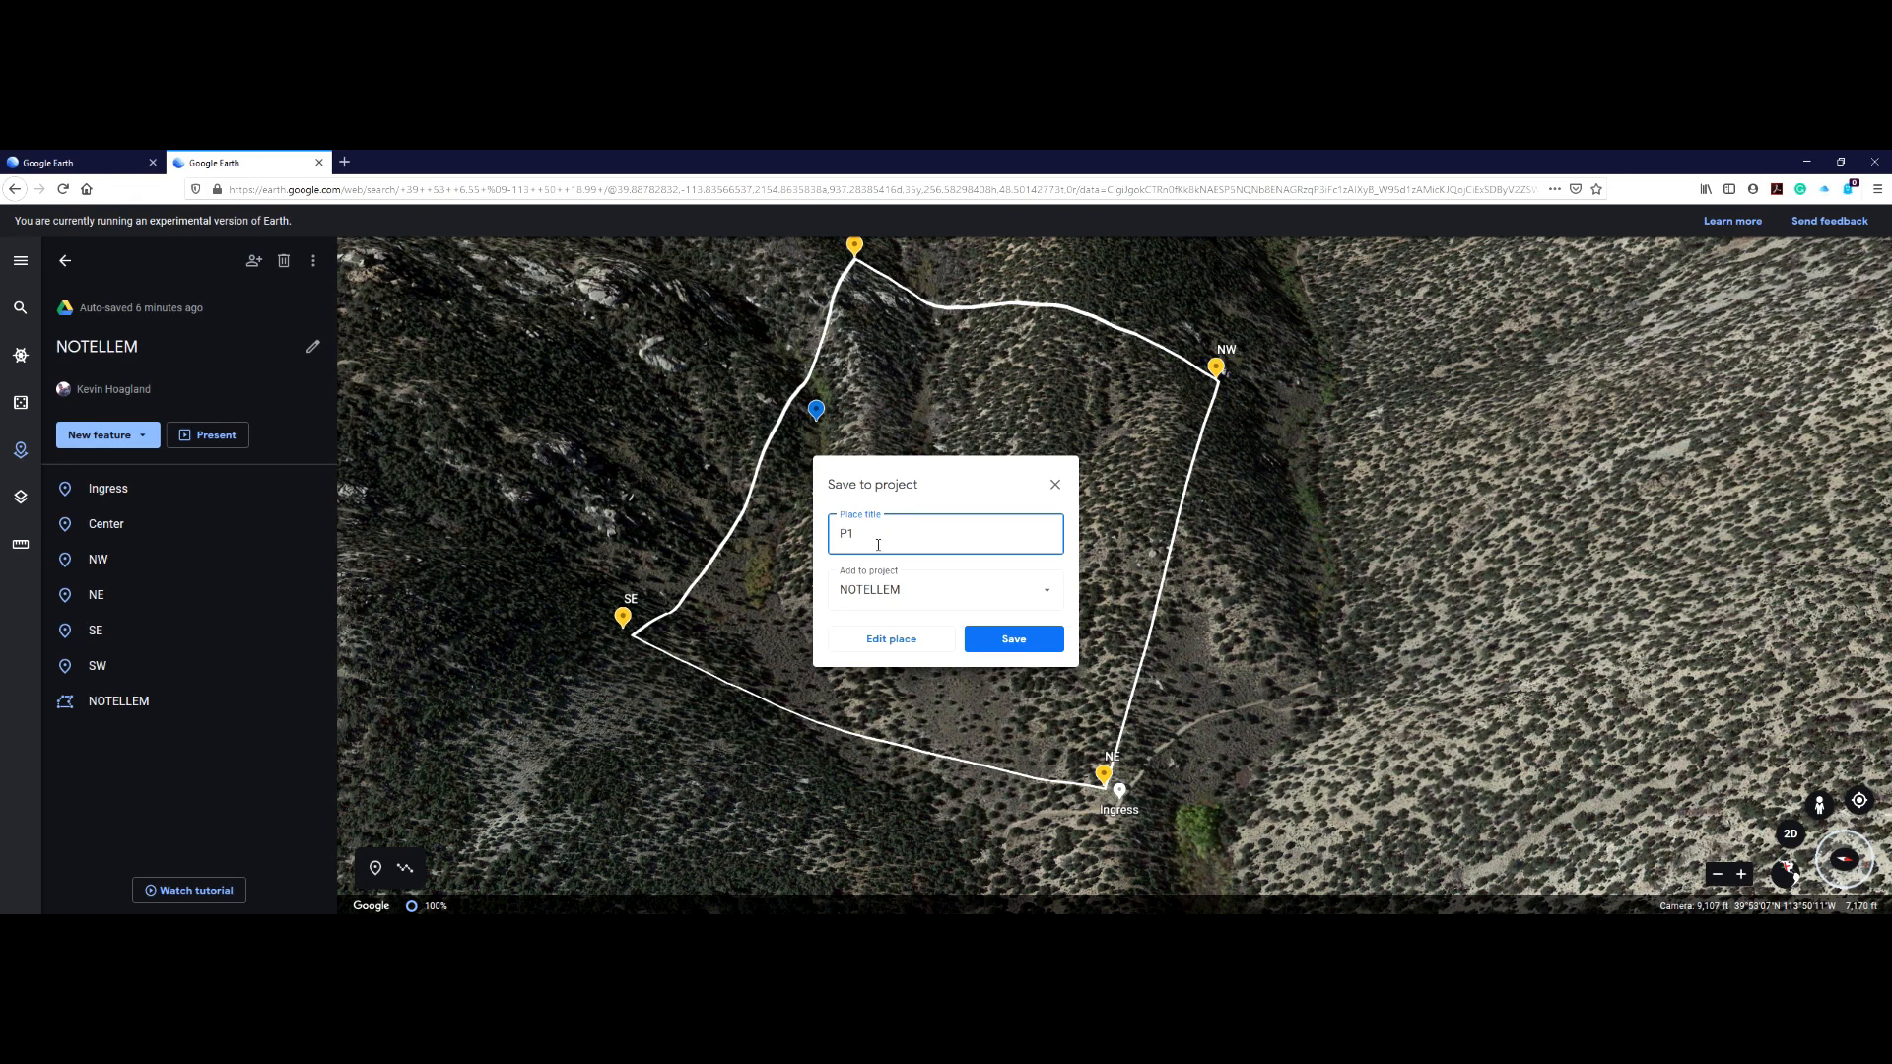
left_click(1023, 645)
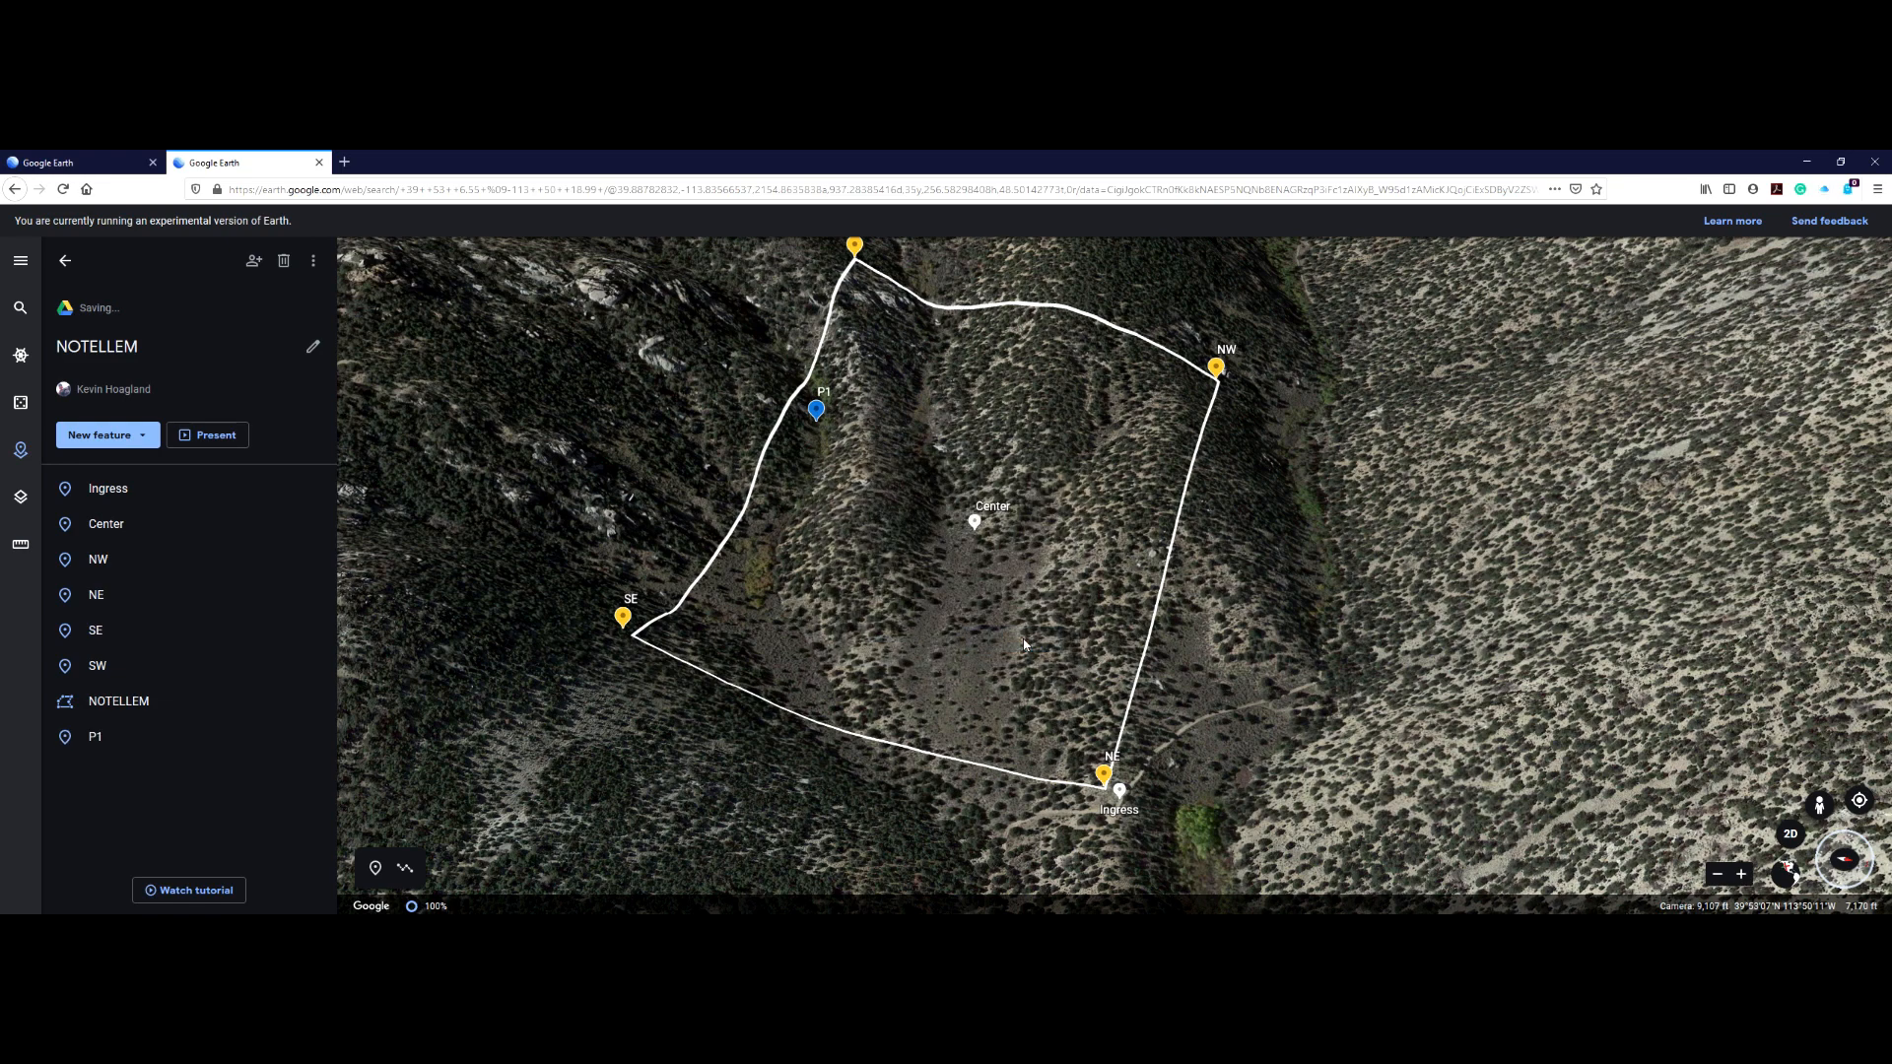
- Add a placemark inside the claim near the SW corner and save it to the NOTELLEM project as P2
left_click(377, 869)
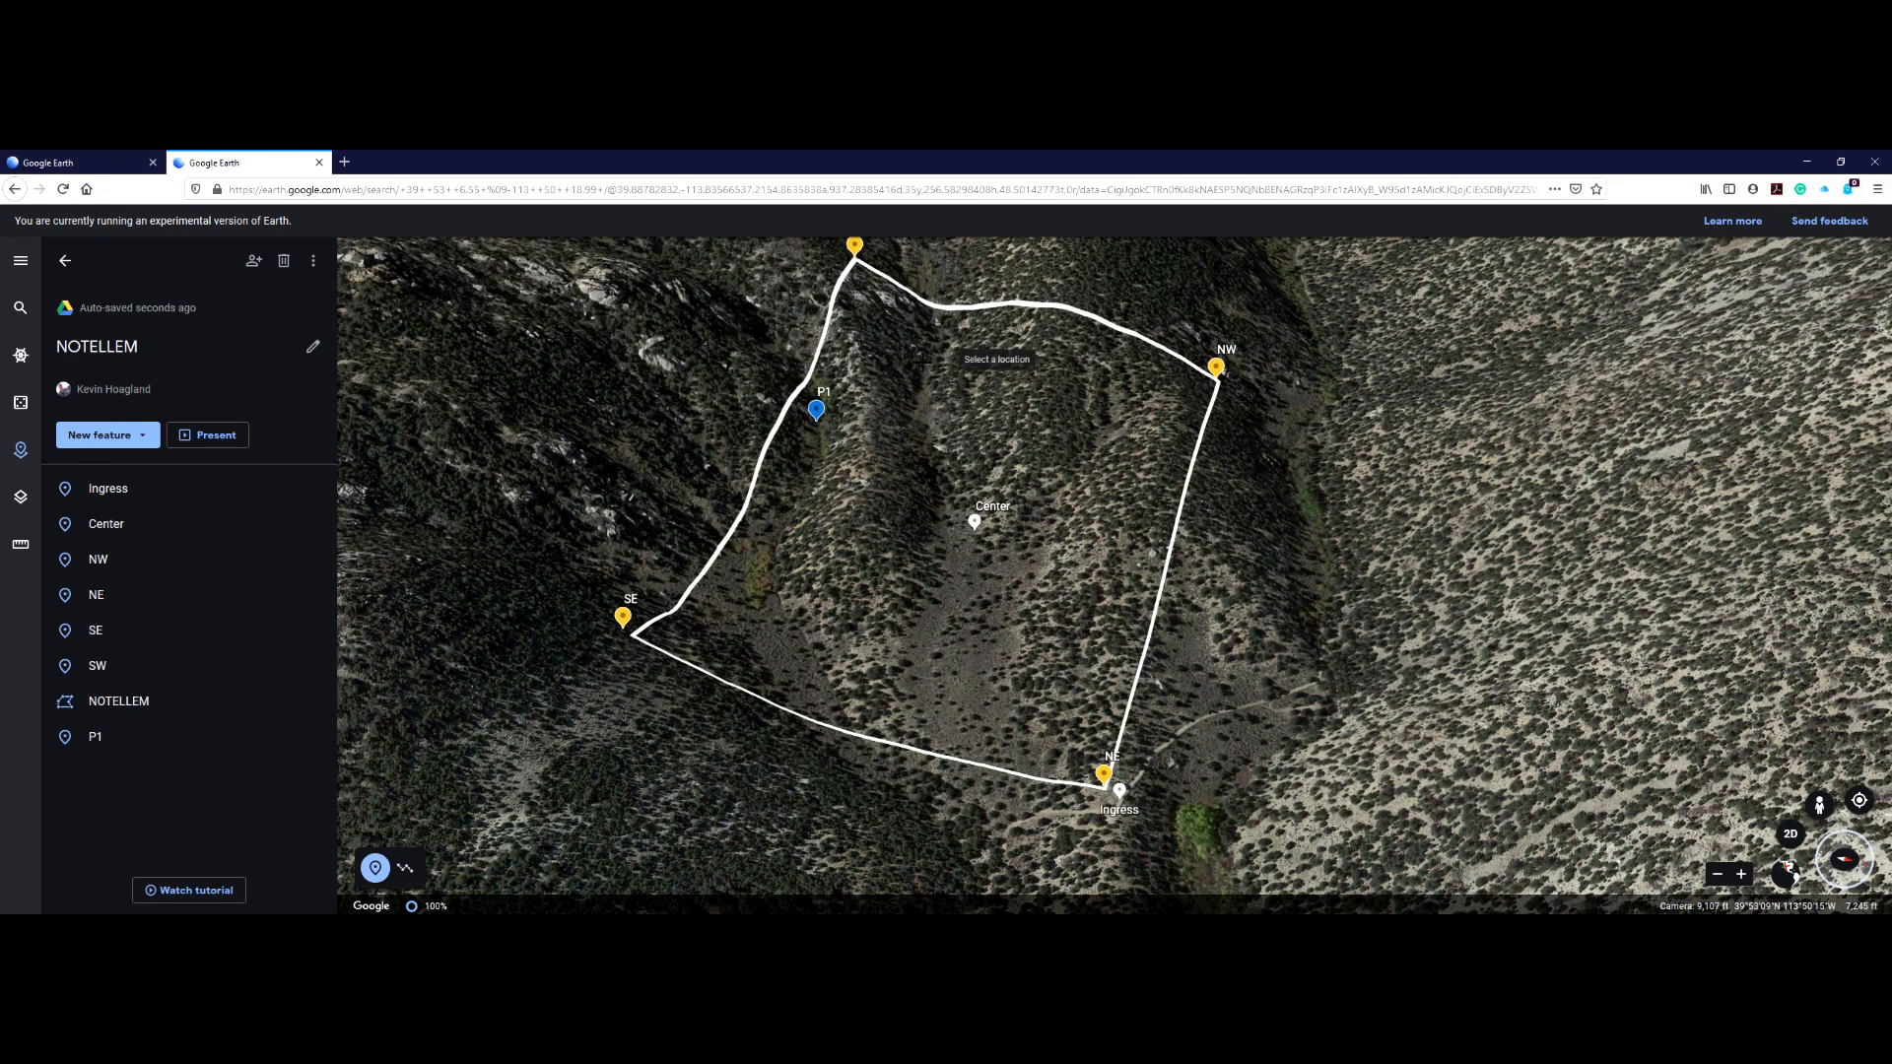
left_click(924, 367)
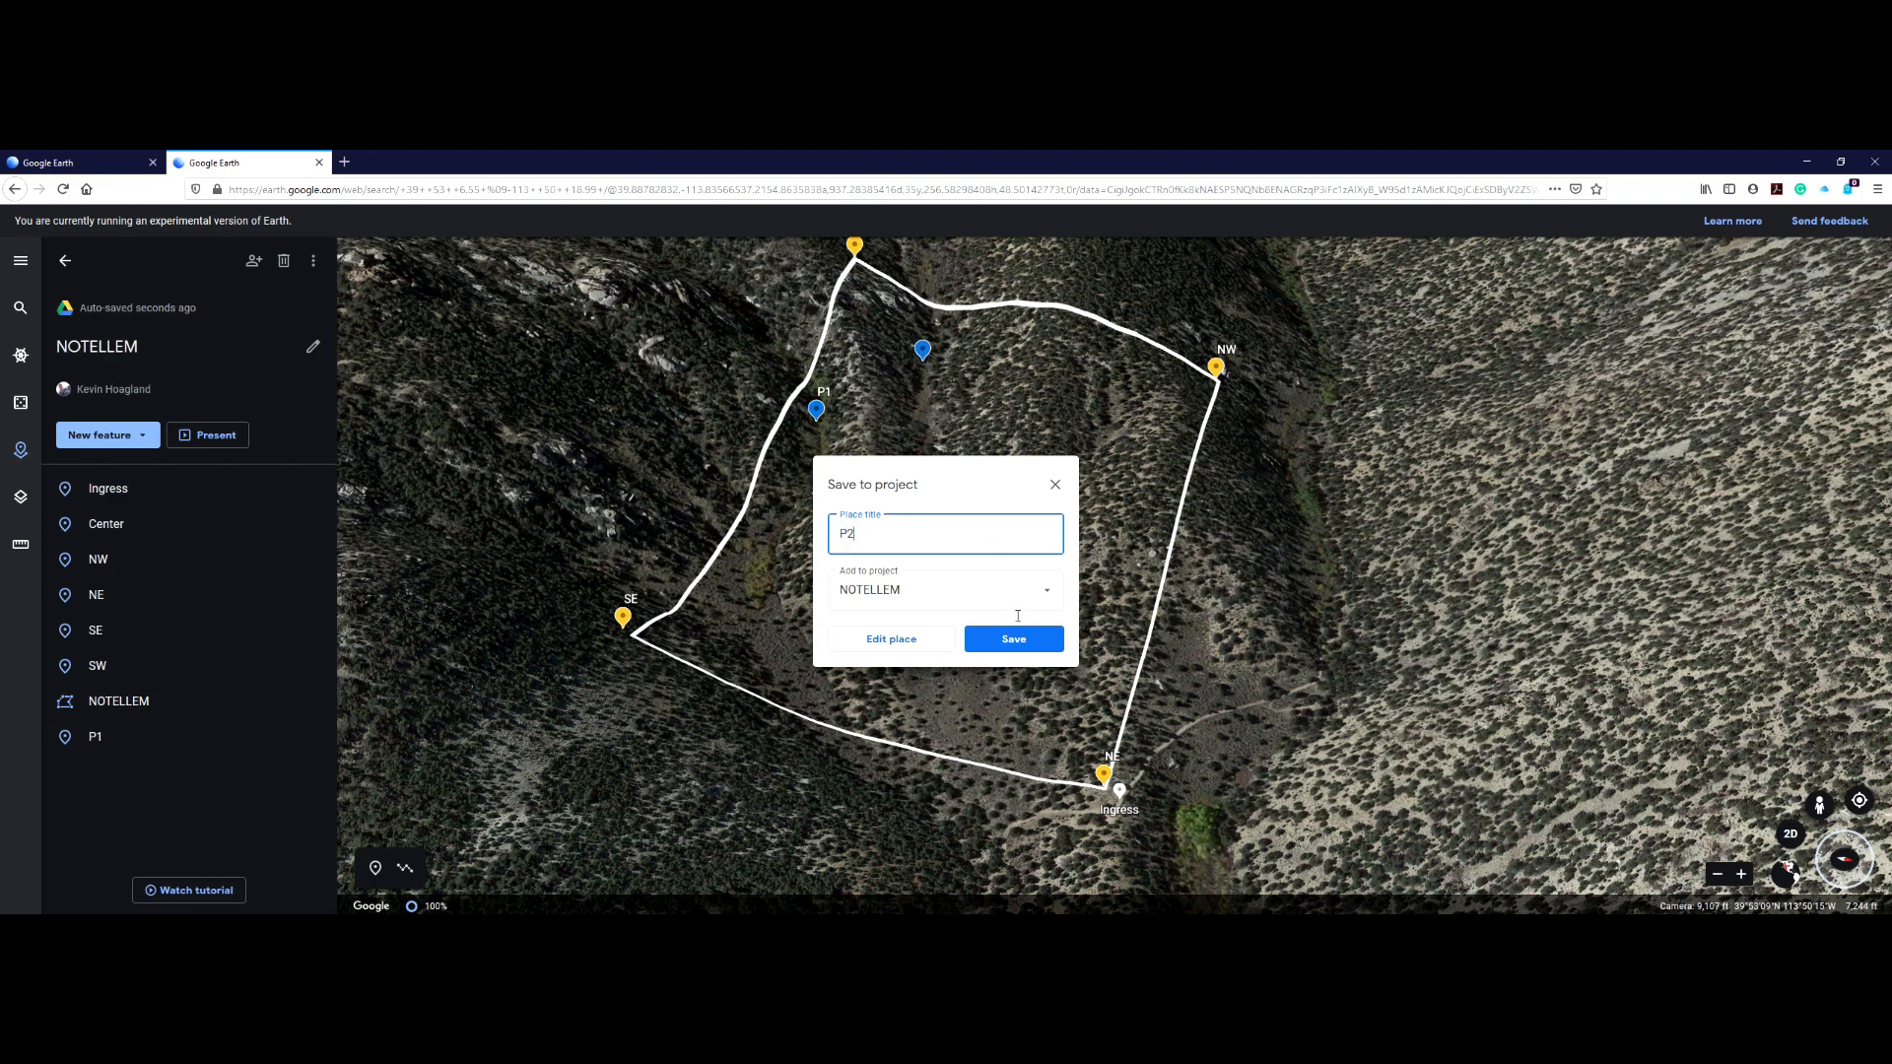
left_click(1021, 647)
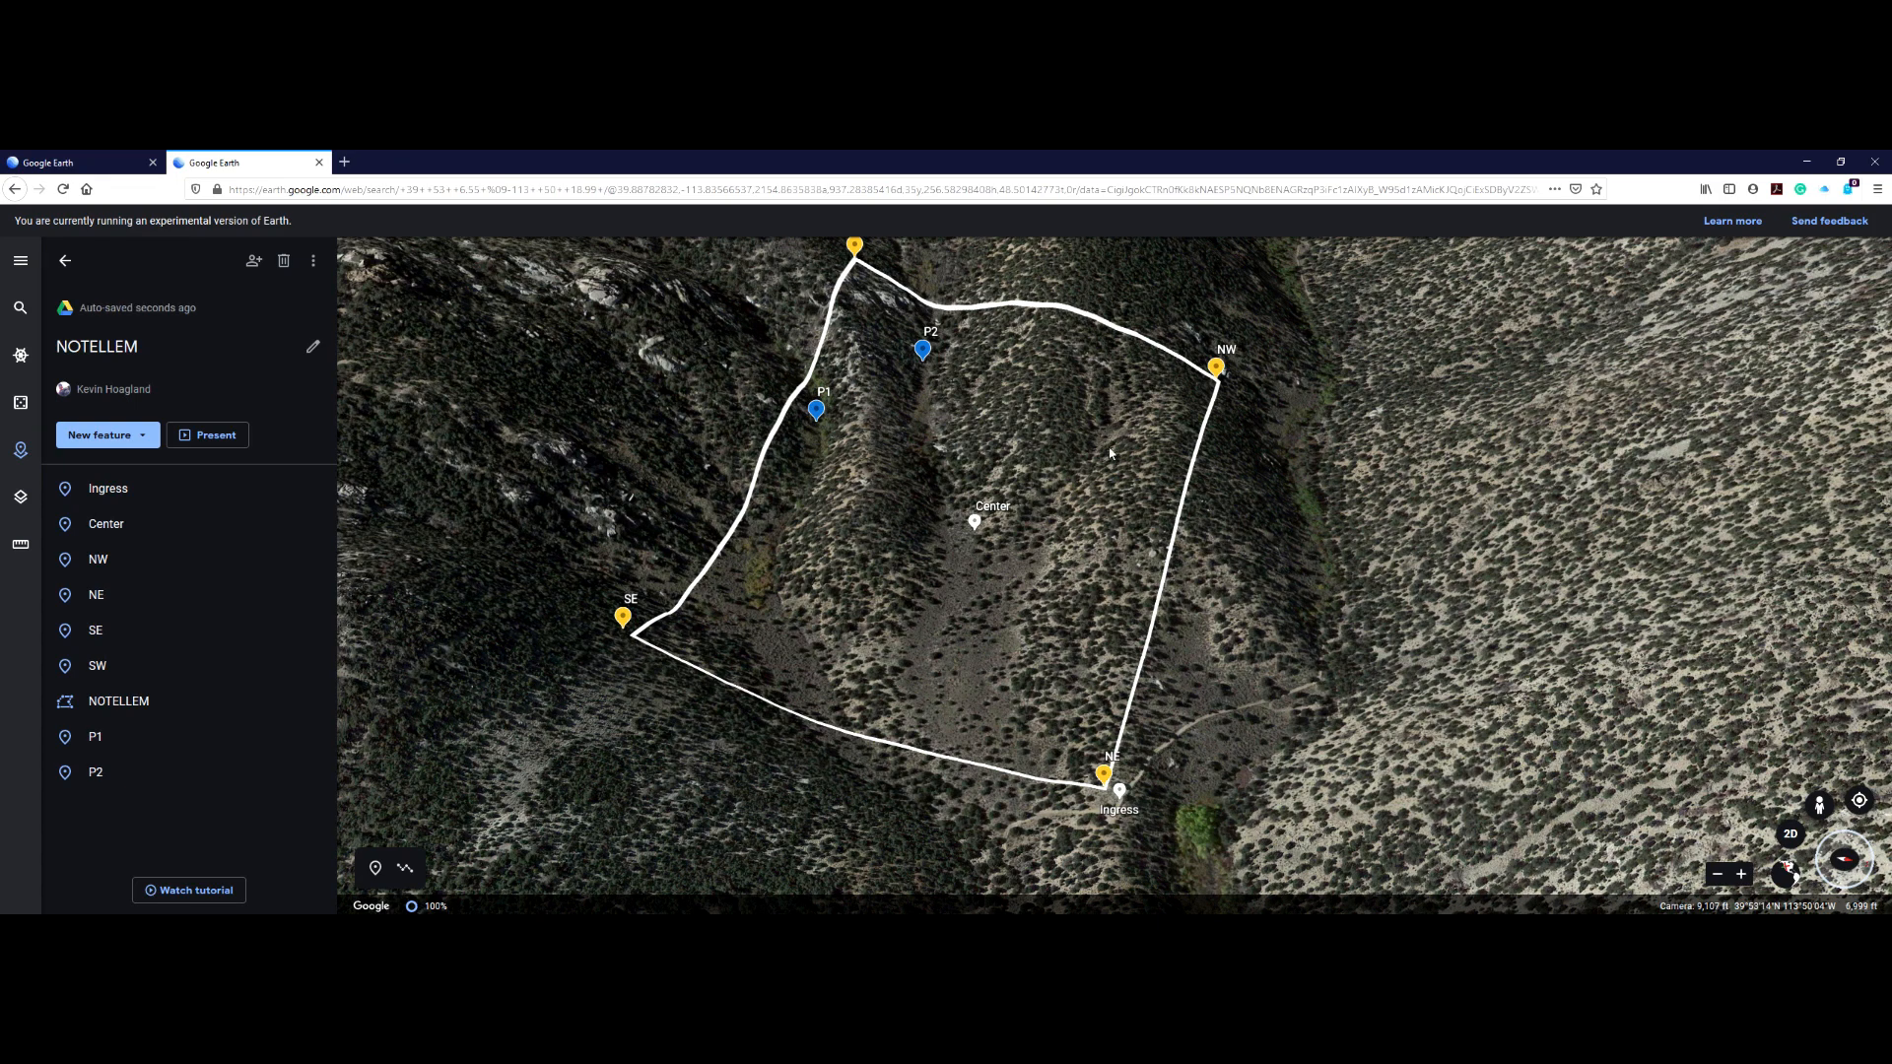
- Add a placemark between the Center and NW placemarks and save it to the NOTELLEM project as P3
left_click(376, 867)
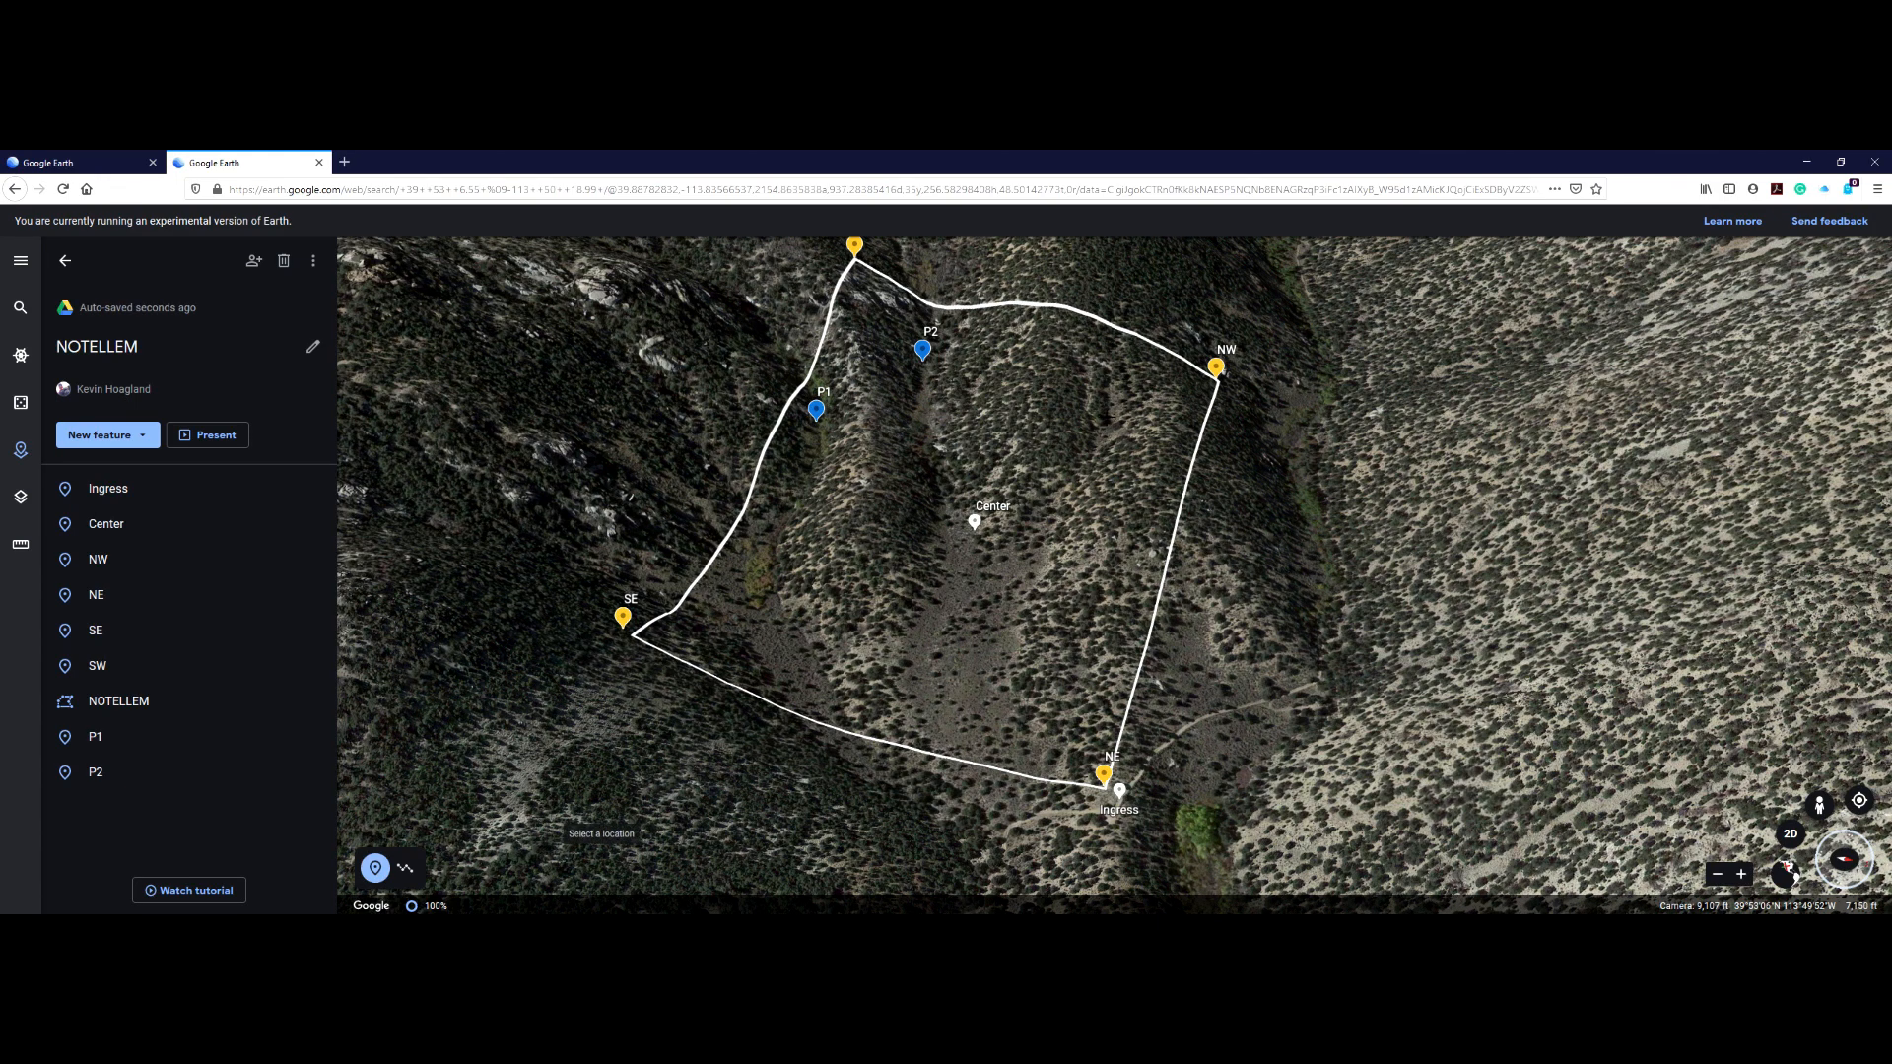
left_click(1102, 431)
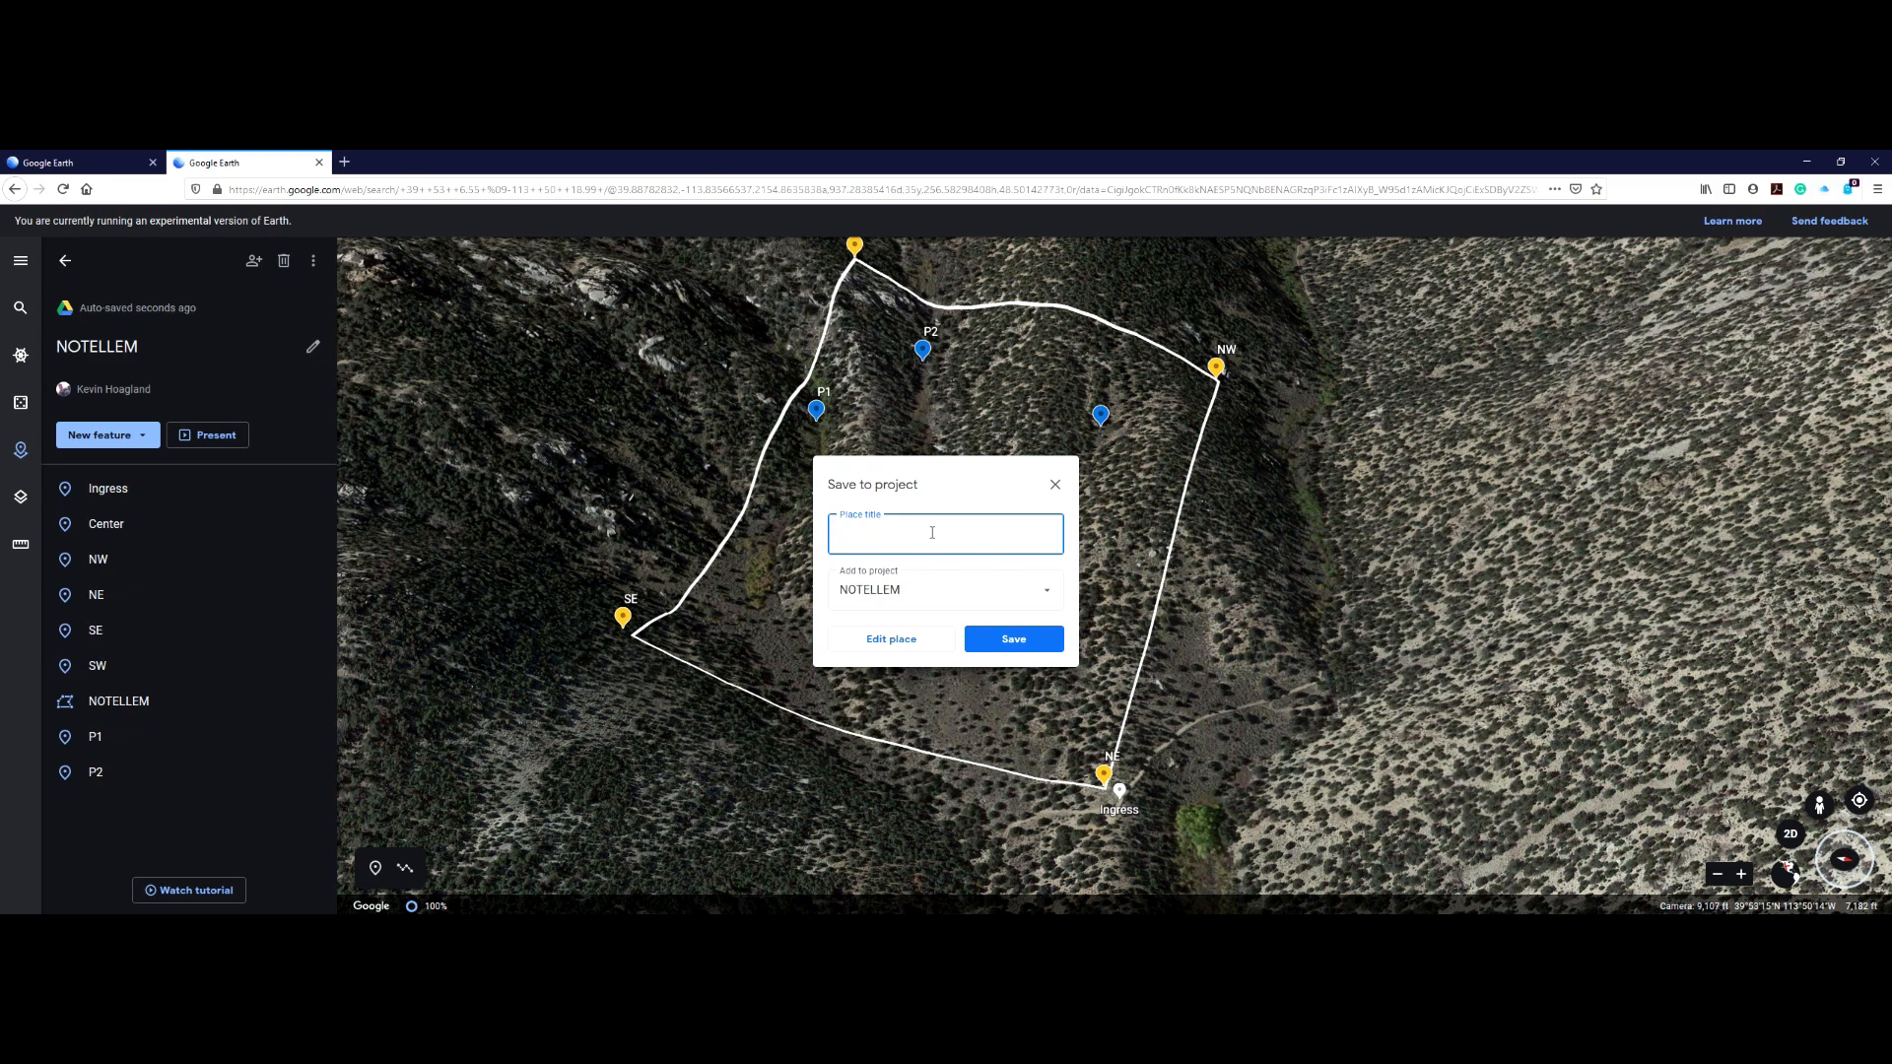
left_click(1002, 641)
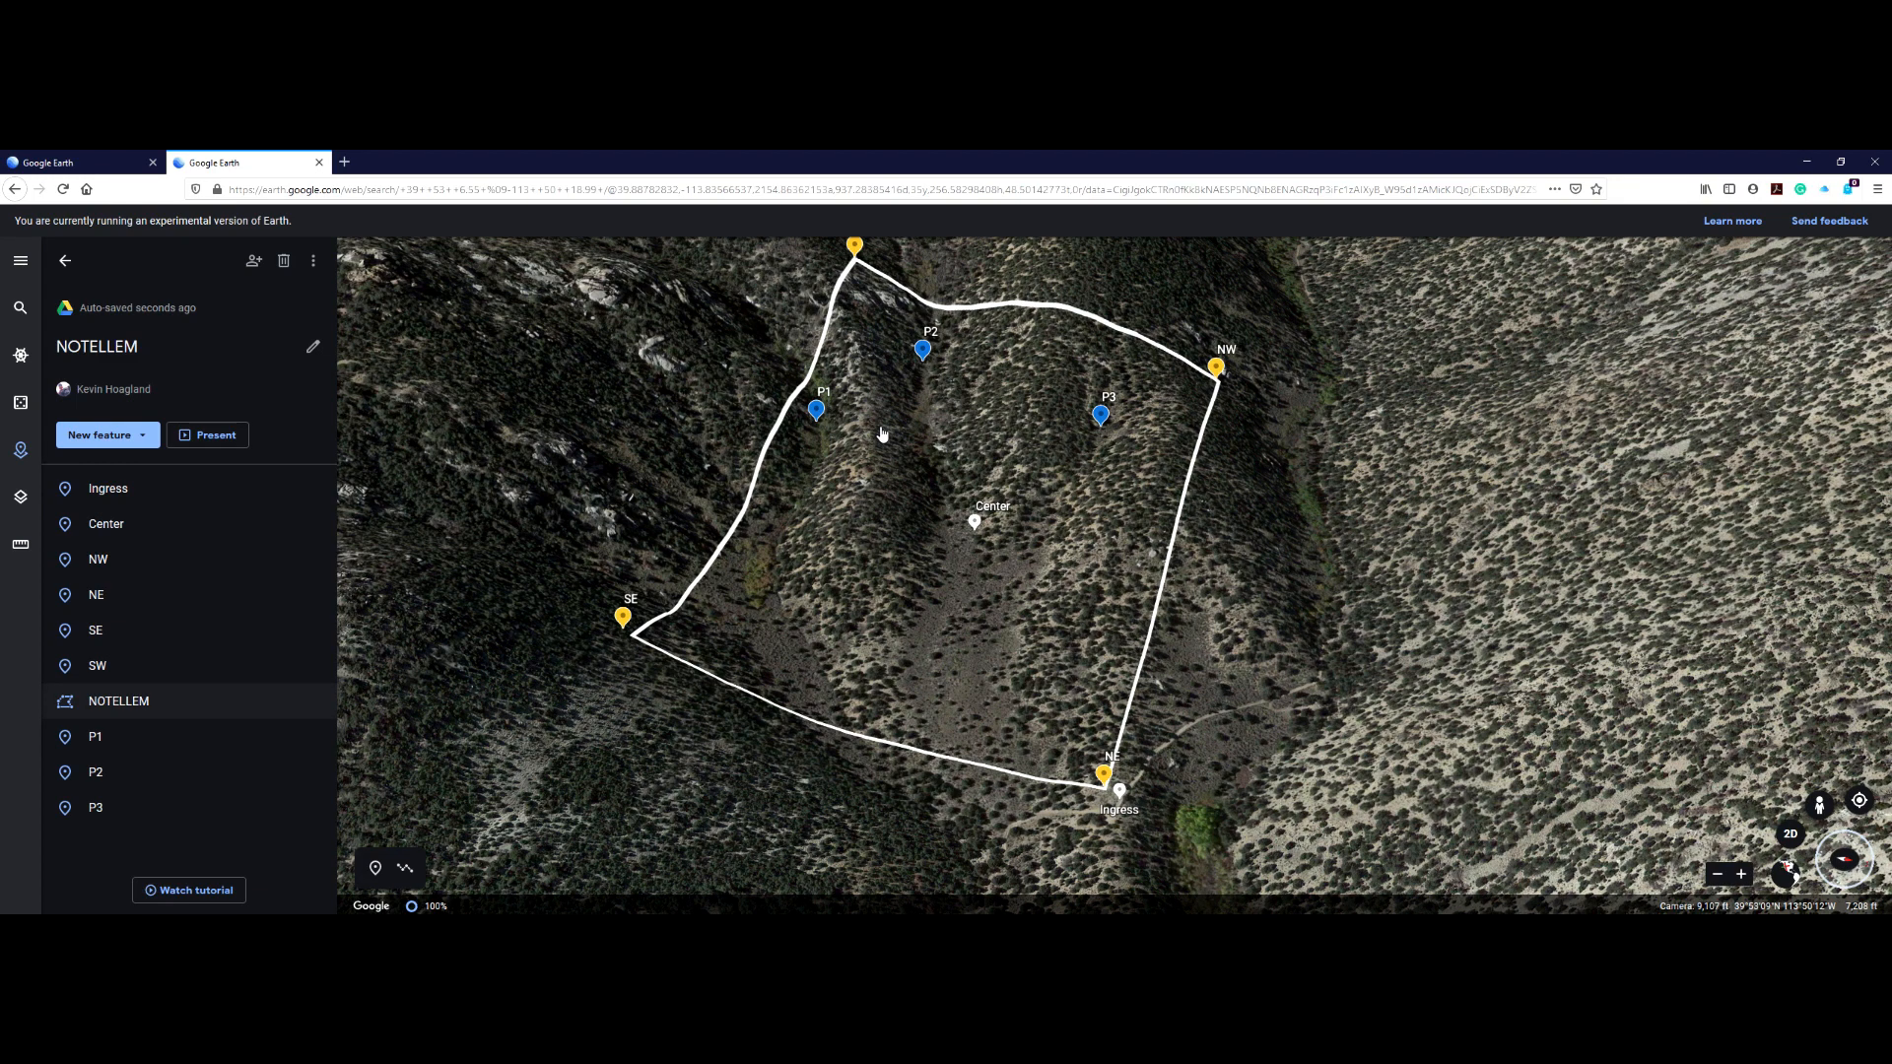
- Open placemark P1 for editing and look through its available settings
mouse_move(200, 745)
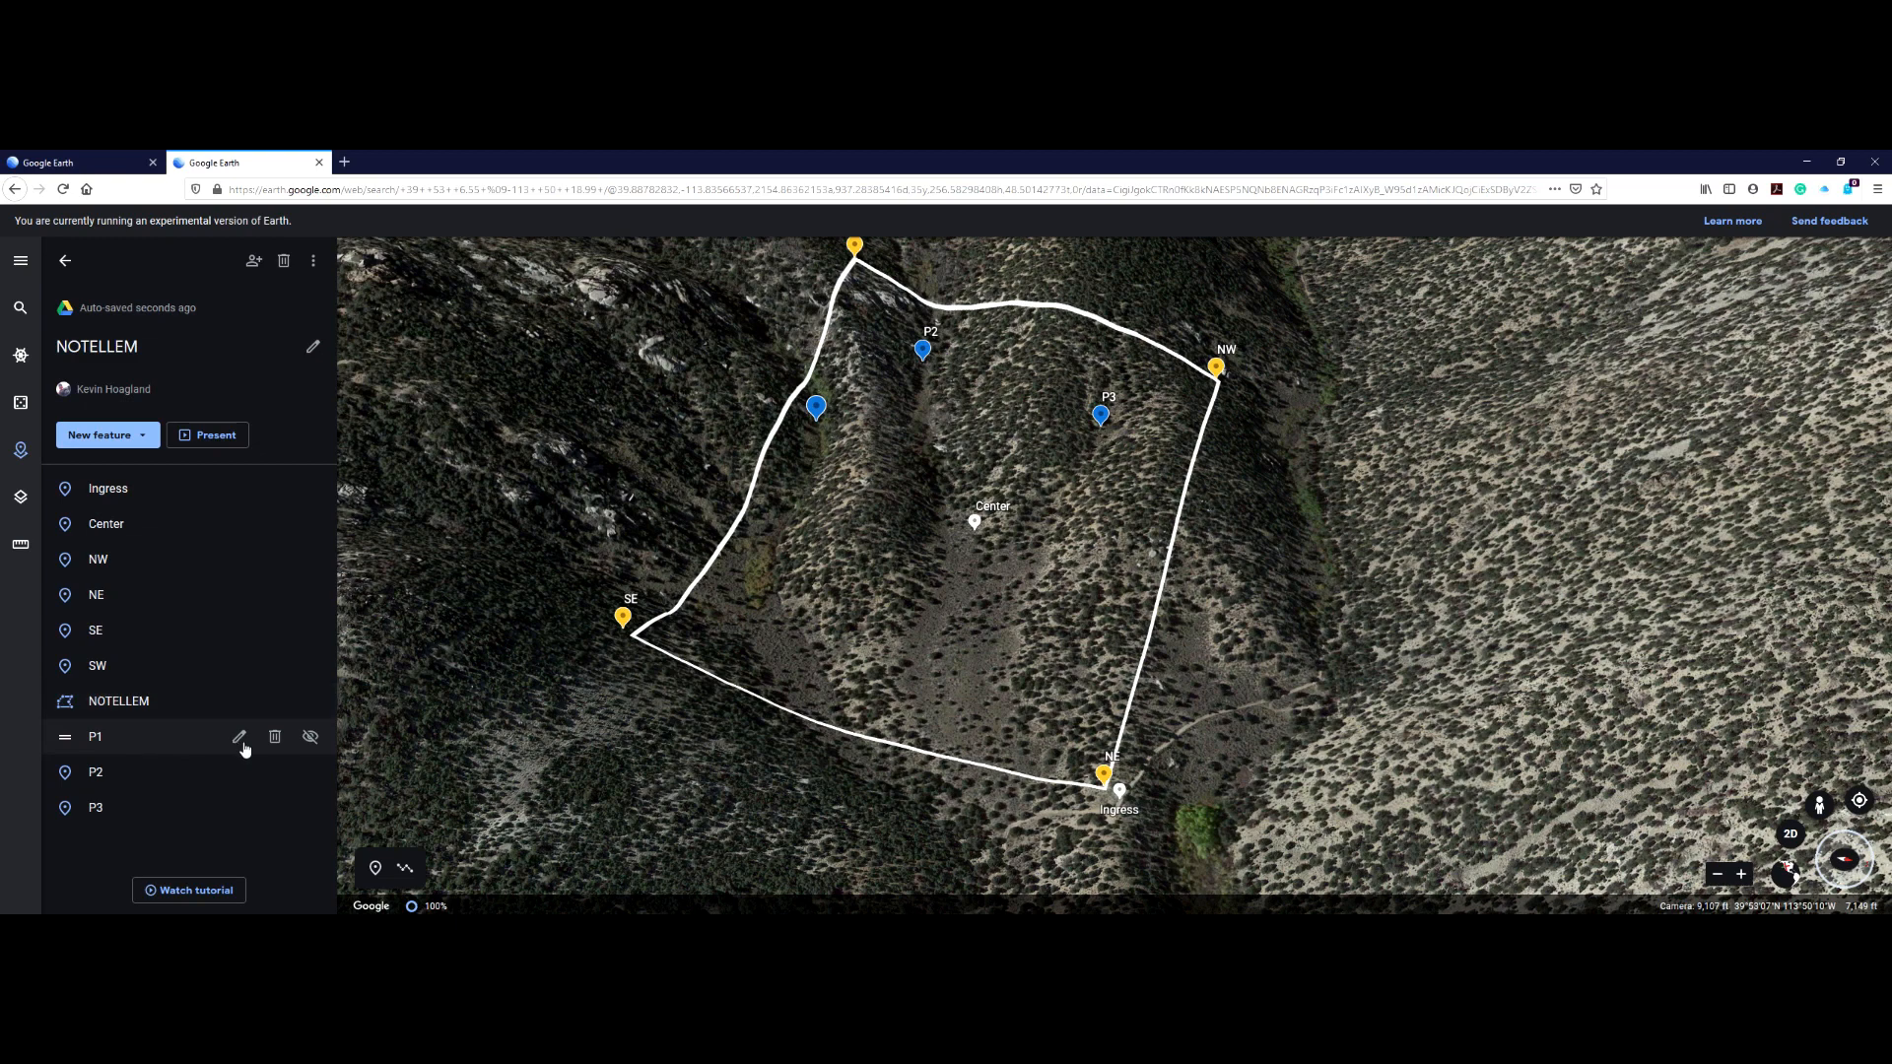
left_click(240, 745)
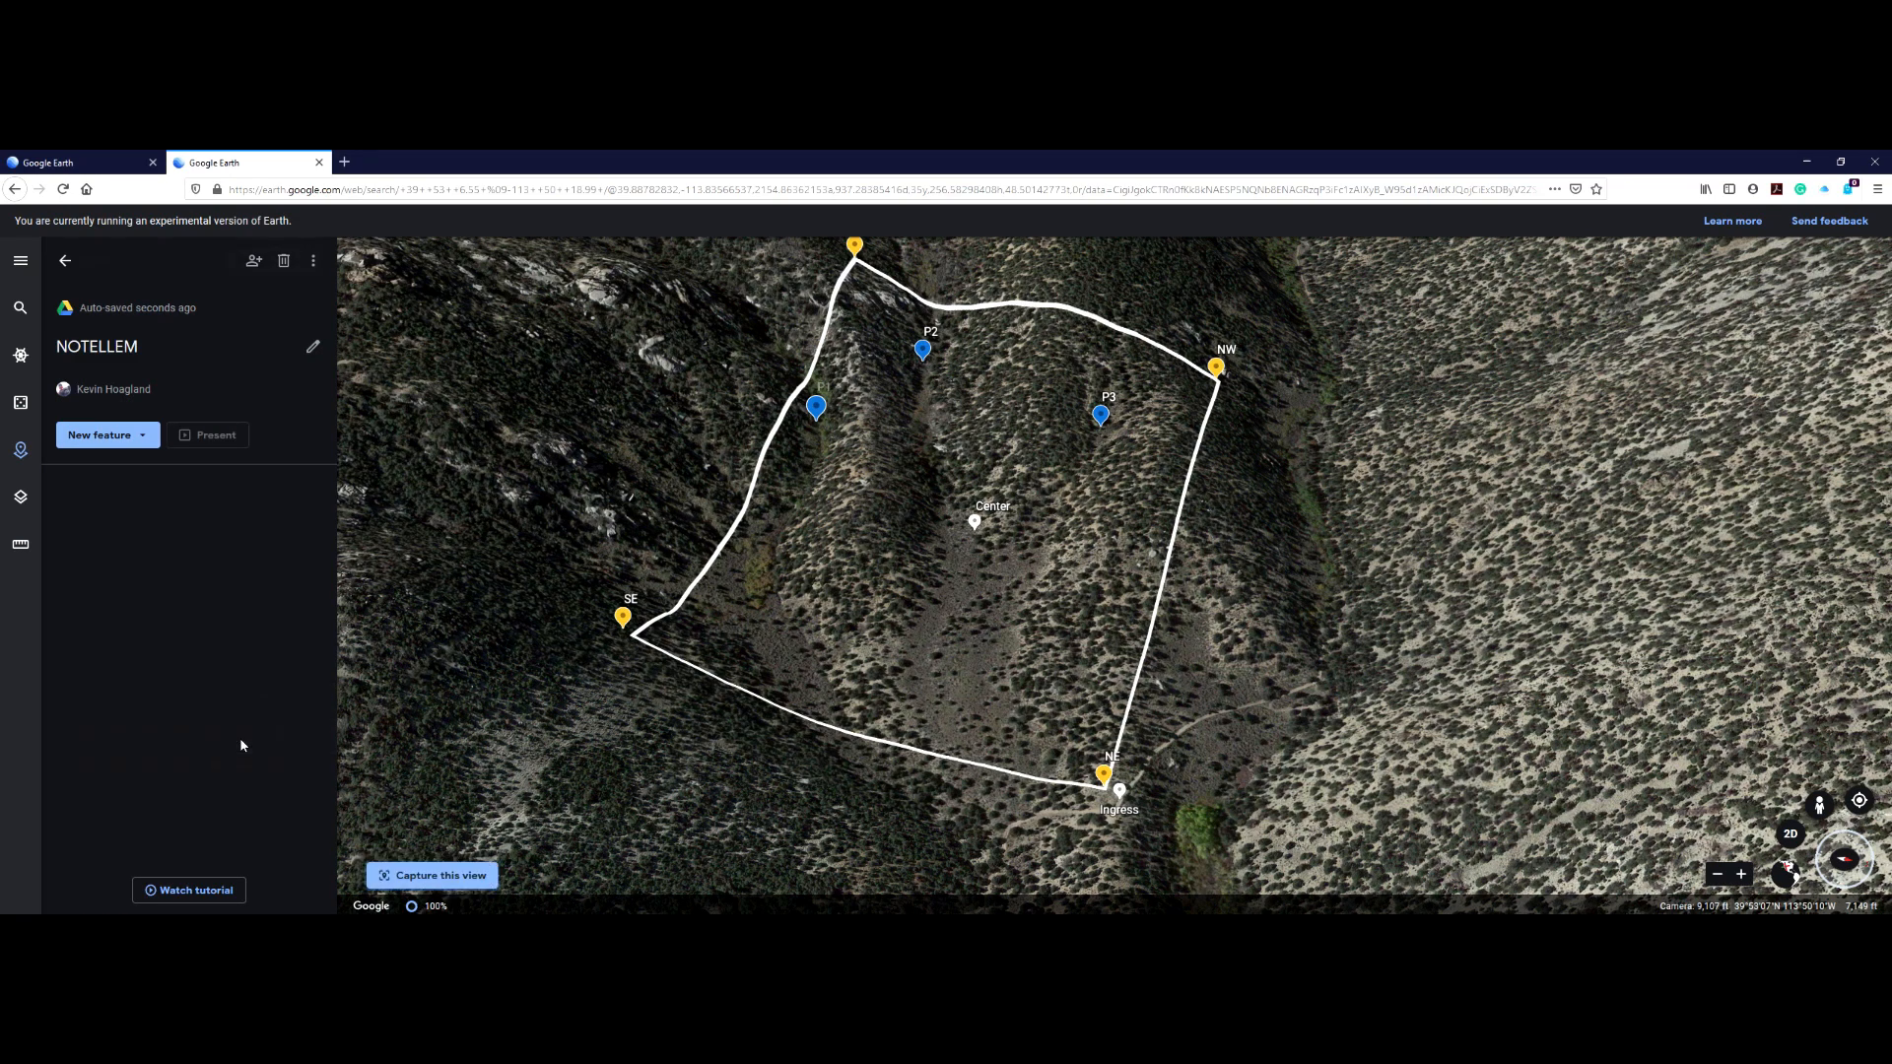
scroll(215, 543, "down", 5)
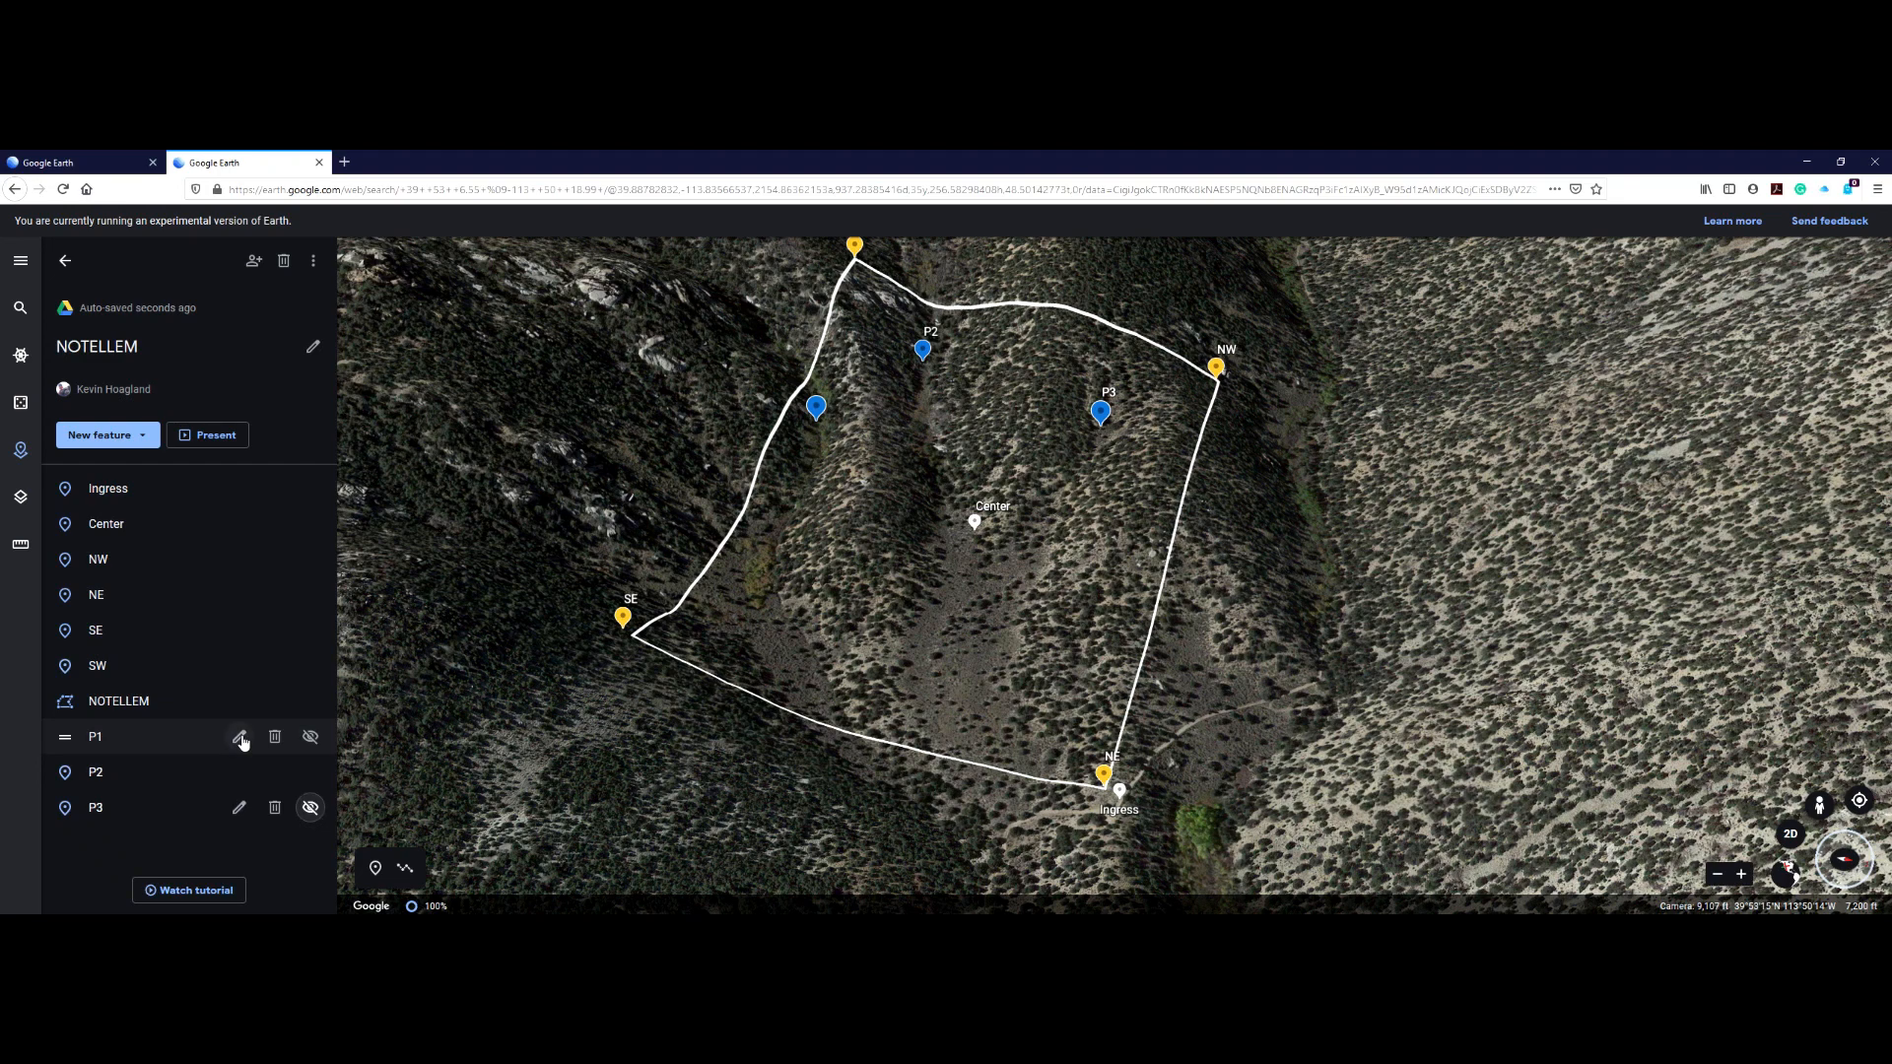
- Hide placemarks P1 and P3 on the map
left_click(311, 744)
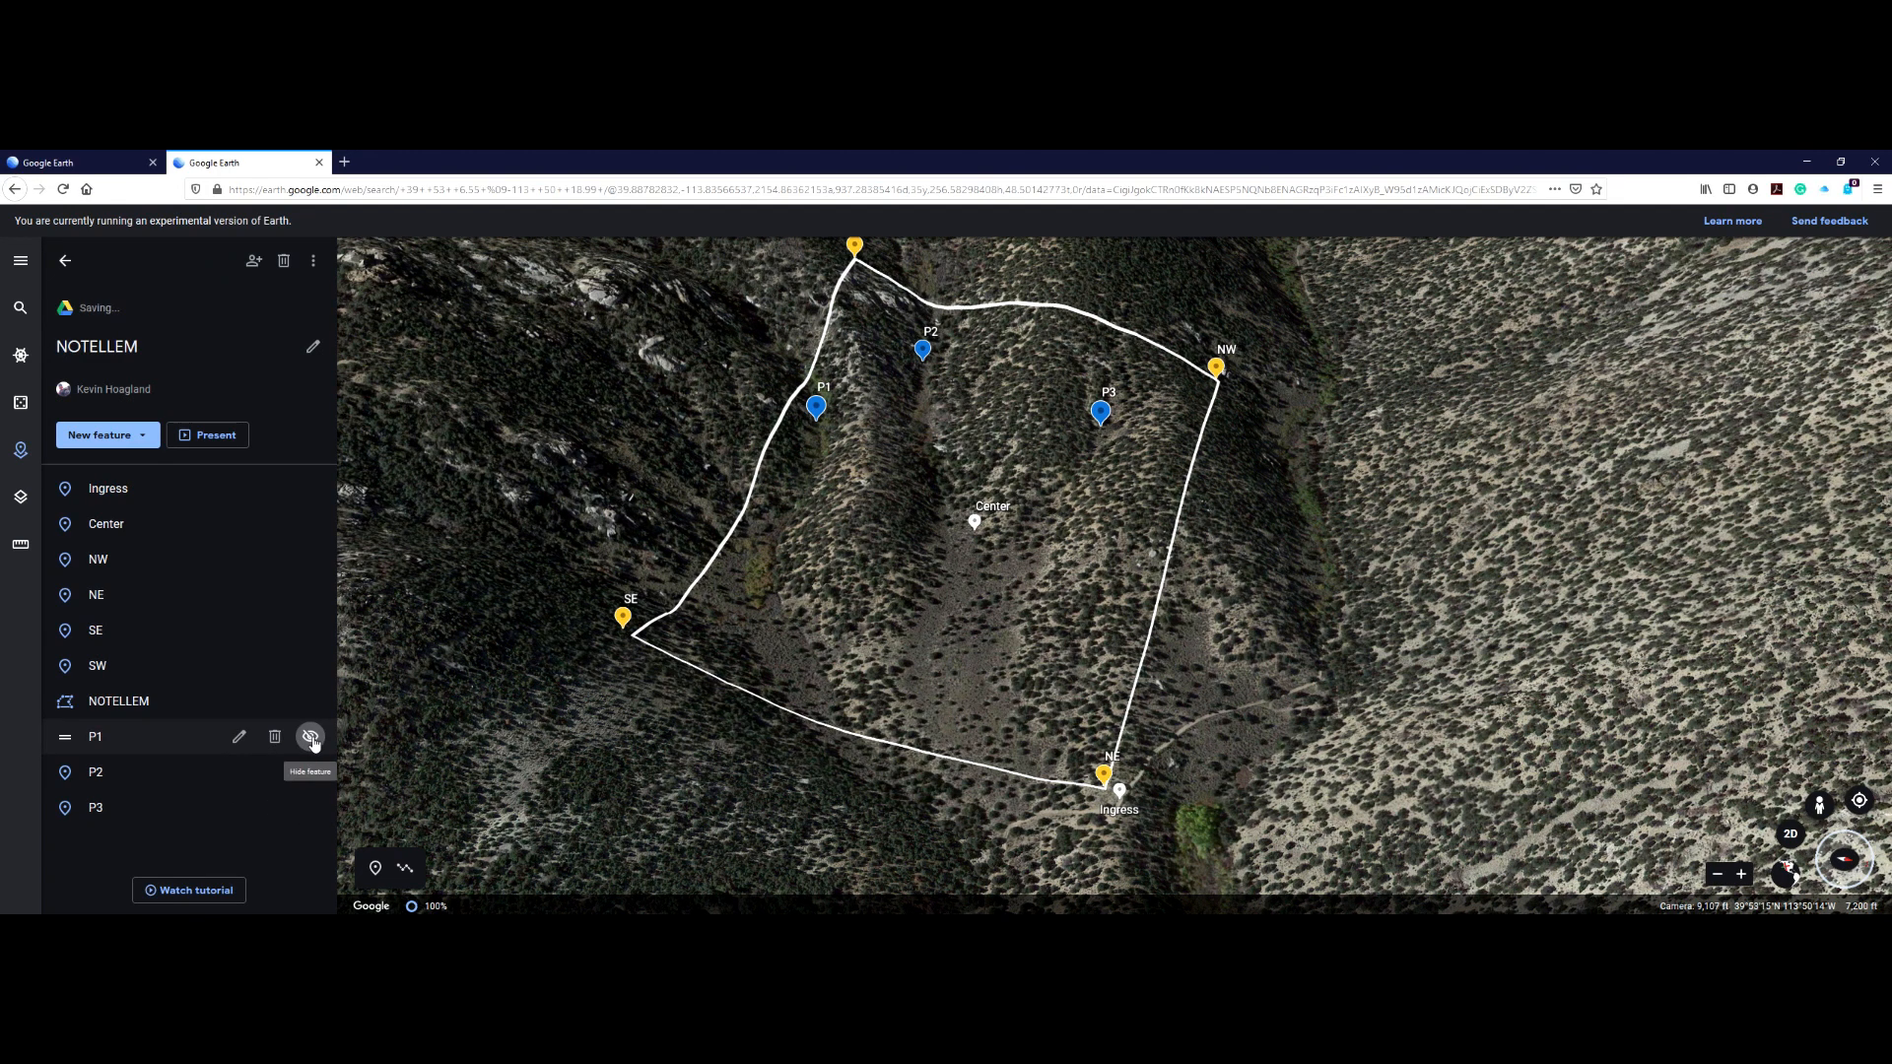
left_click(309, 815)
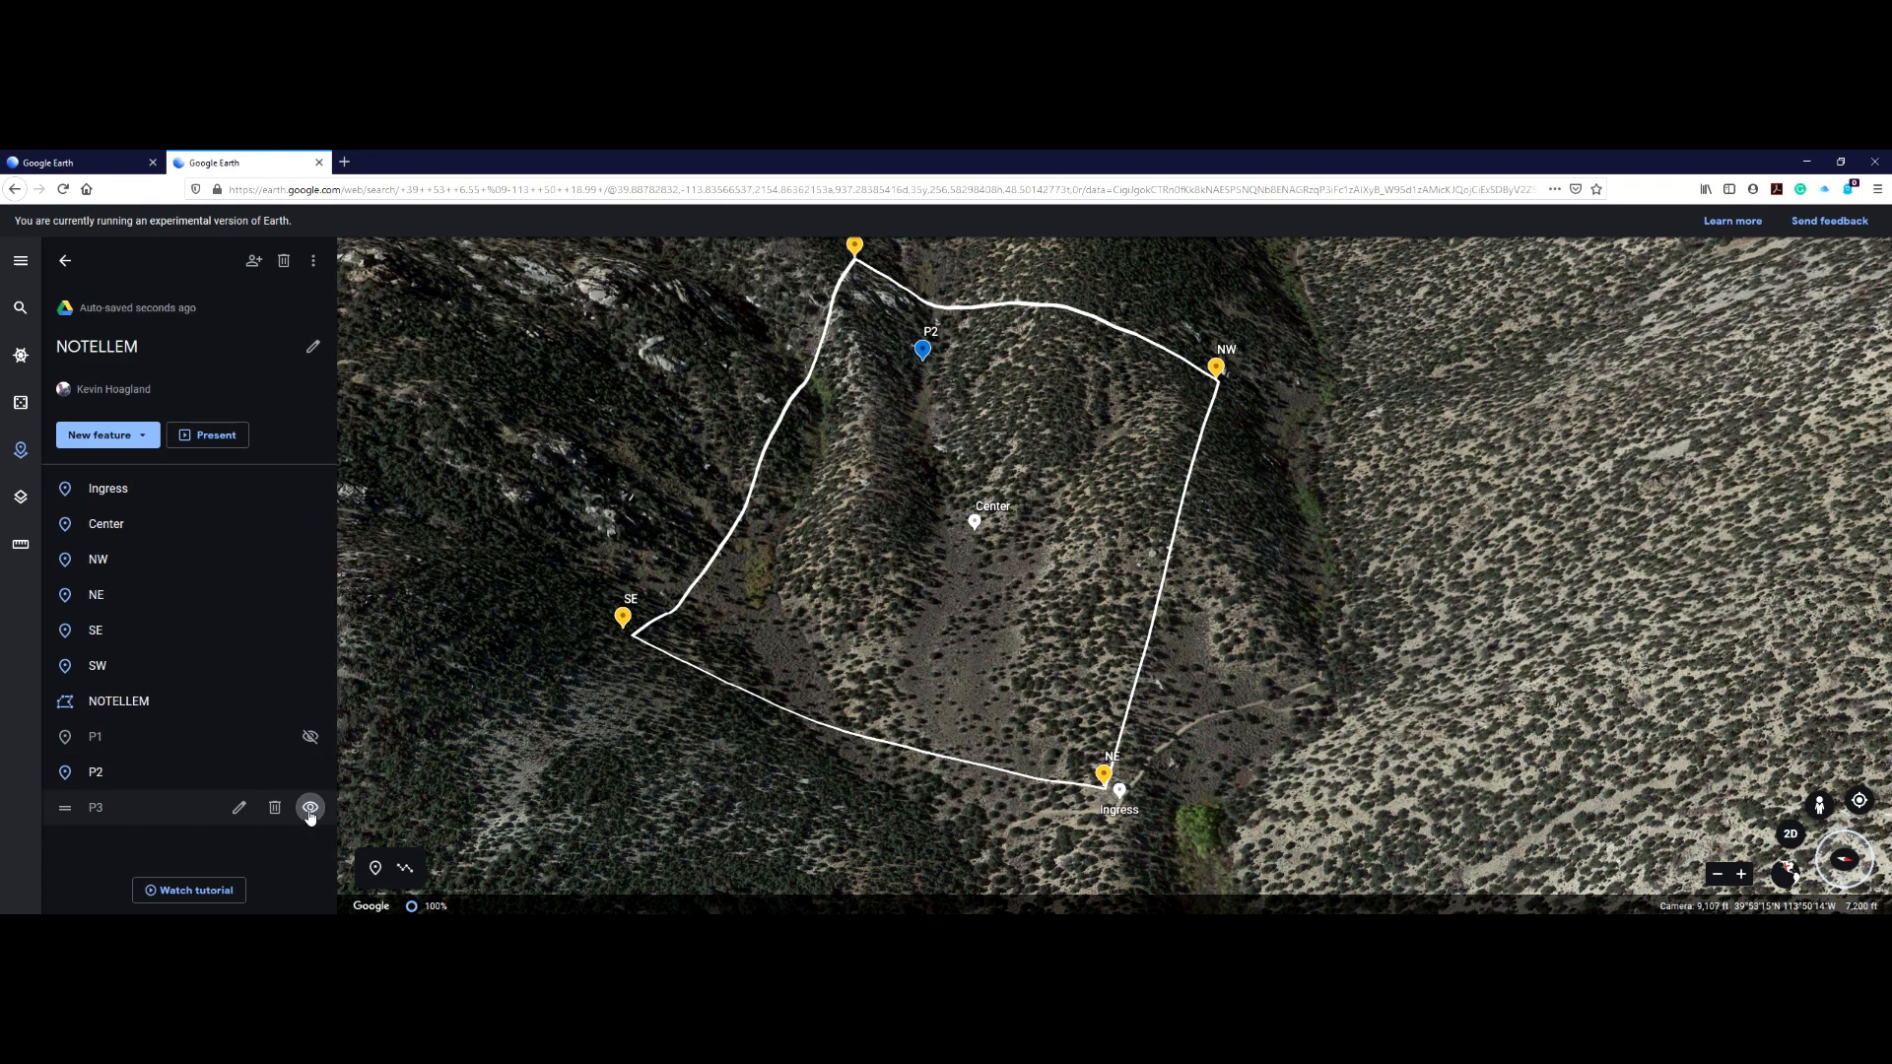